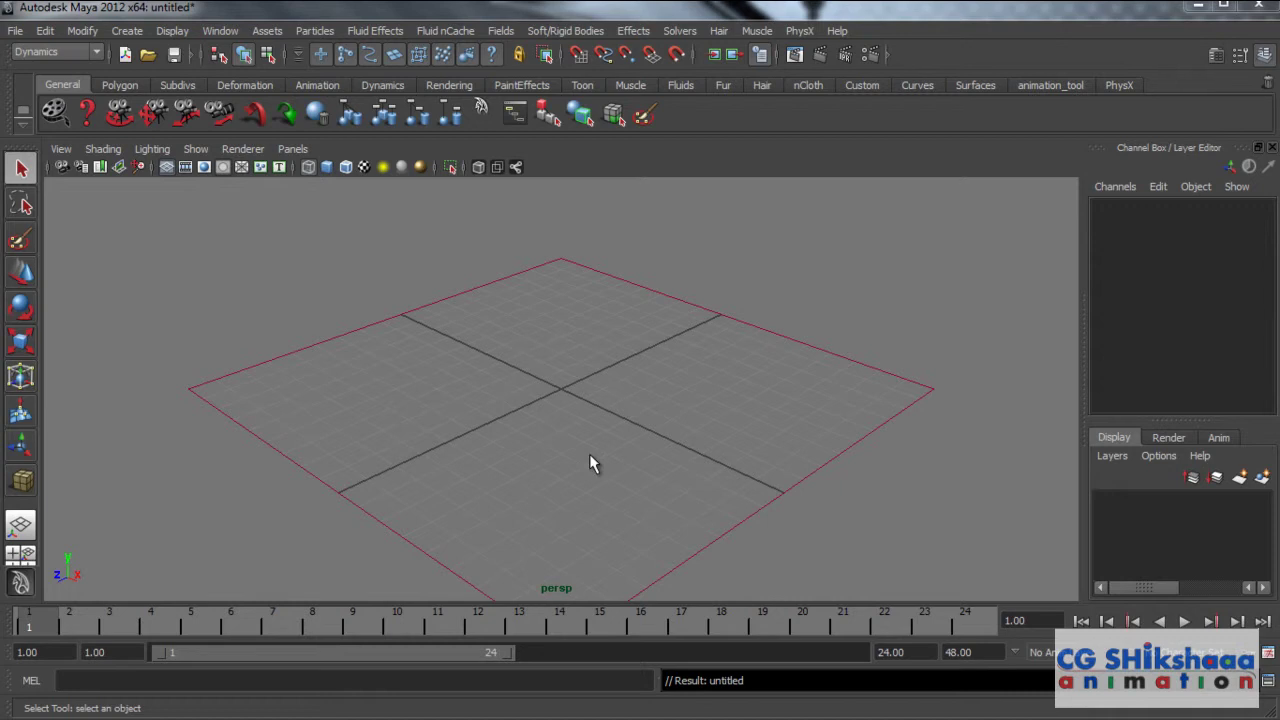
click(121, 85)
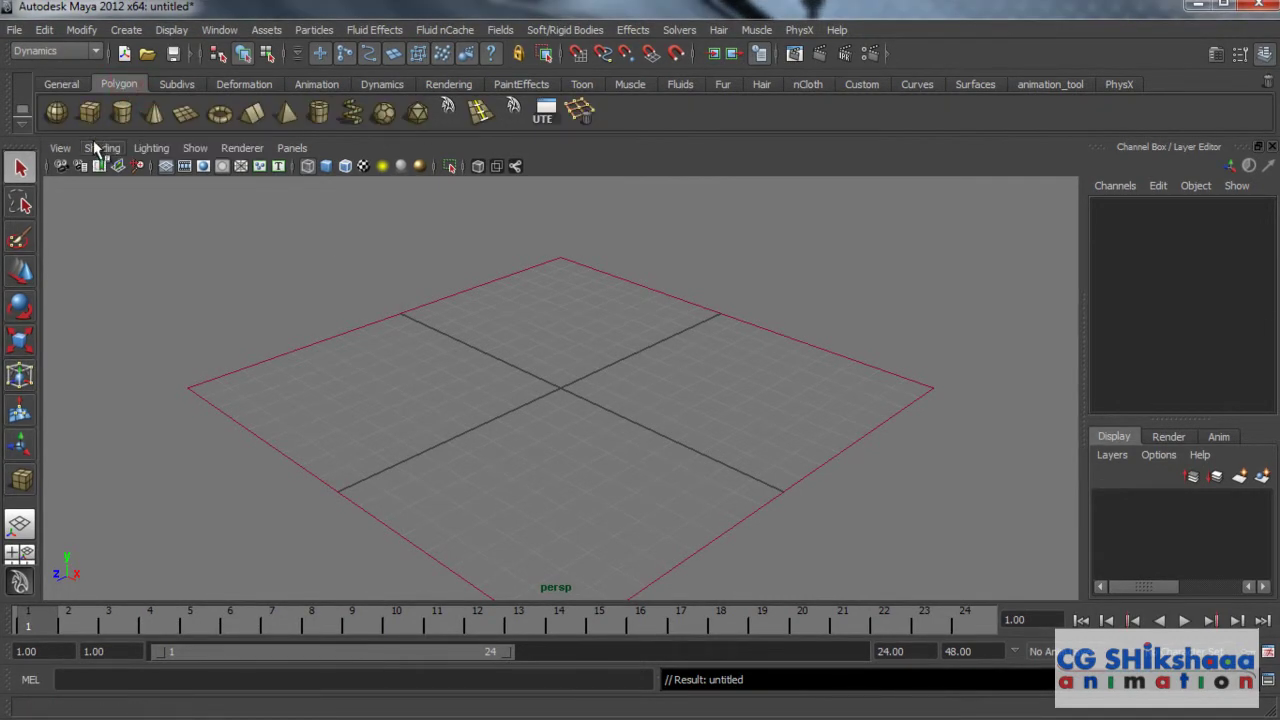
click(91, 113)
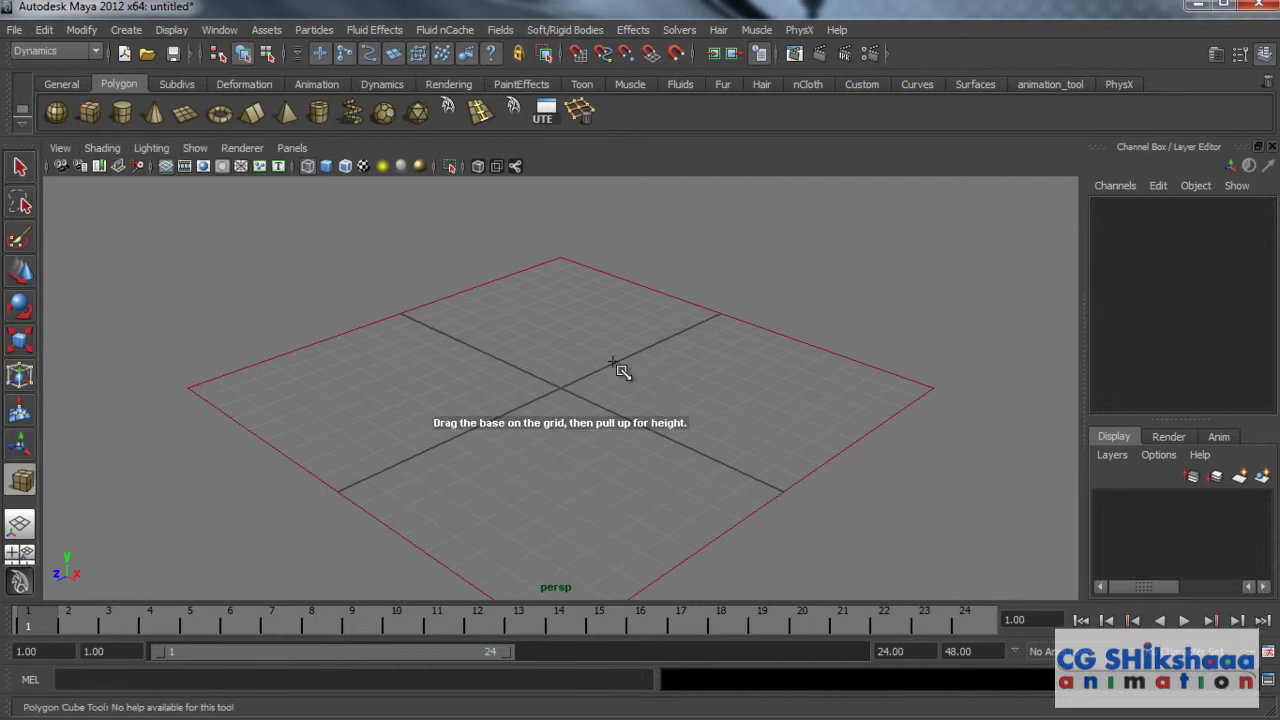
drag(584, 352, 608, 486)
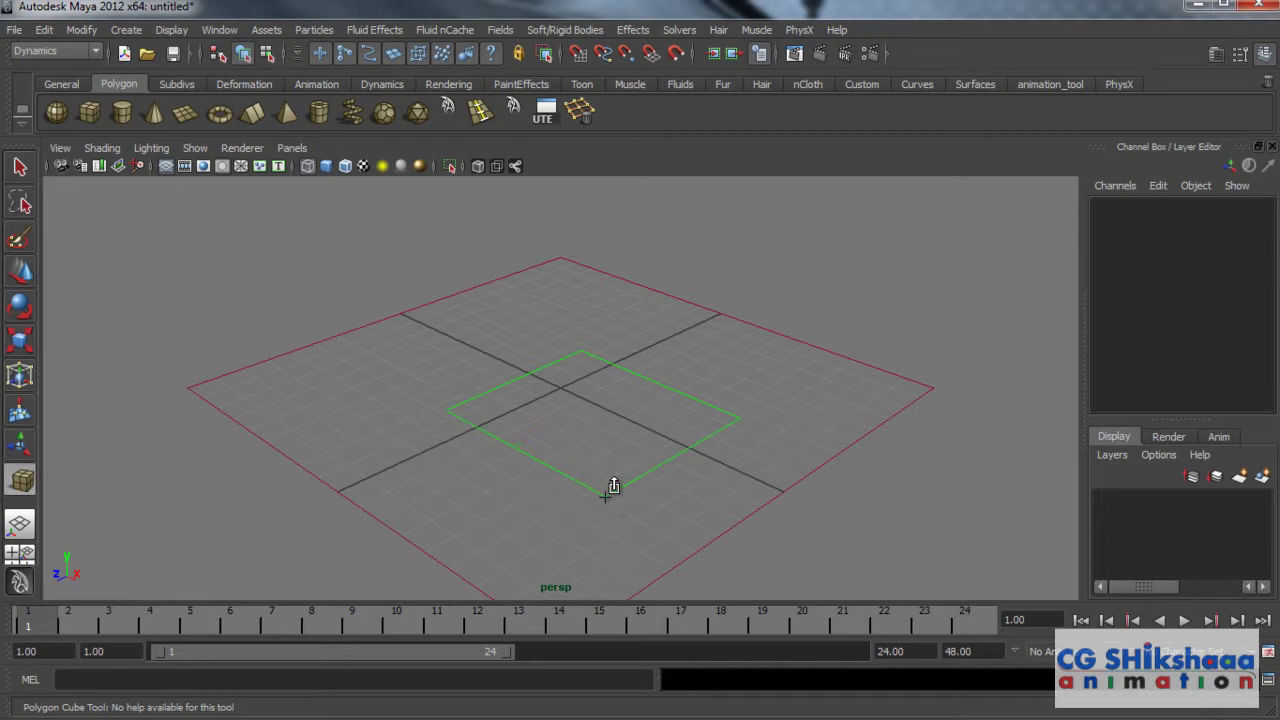
drag(615, 425, 623, 246)
scroll(682, 305, down, 1)
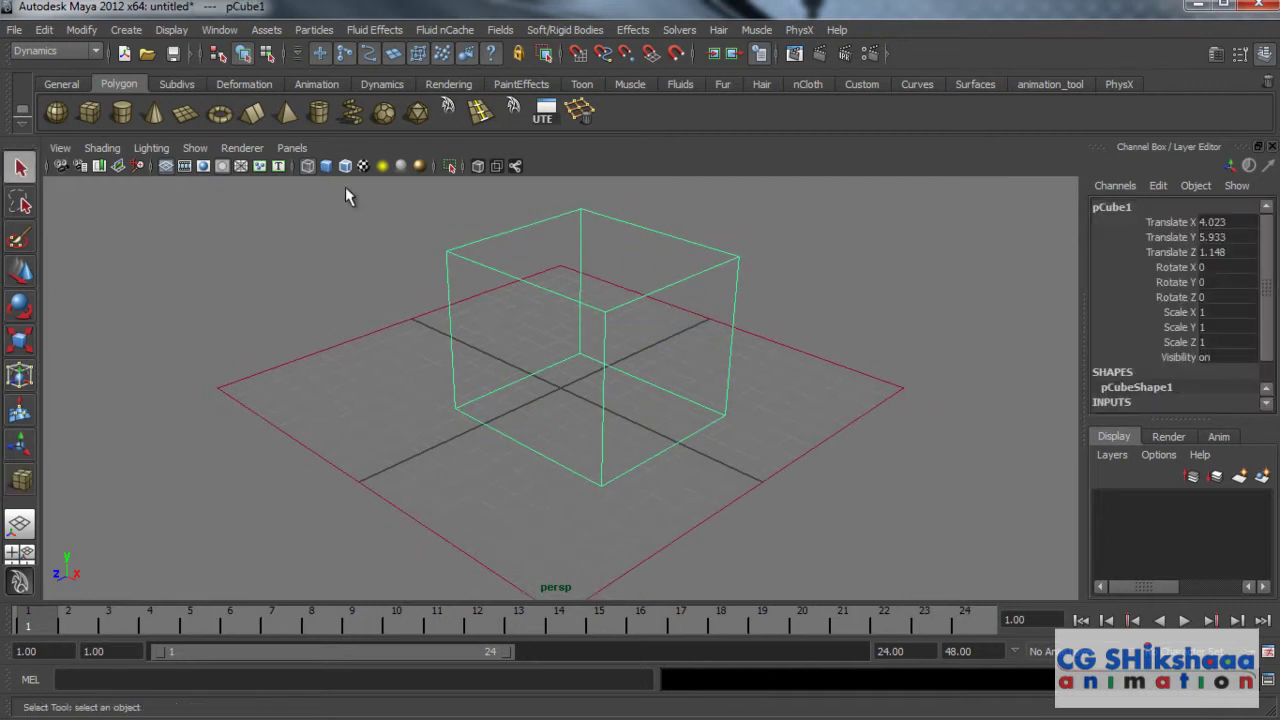
key(Delete)
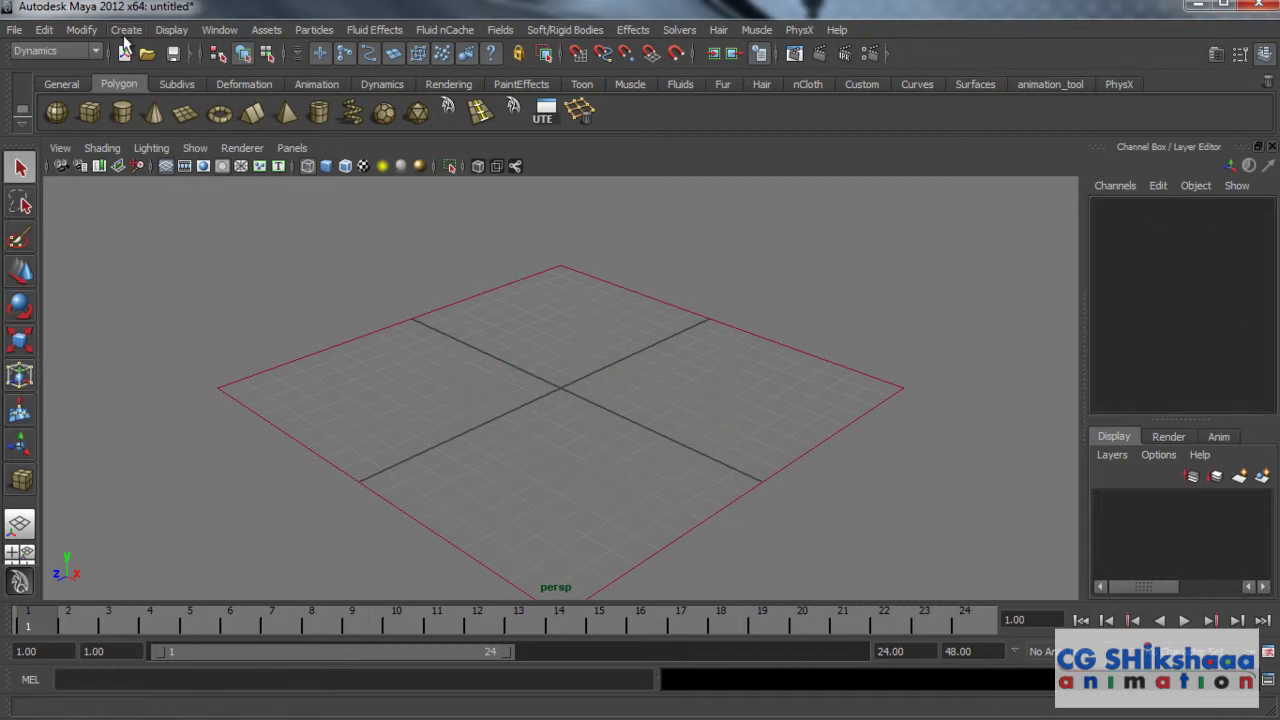
Create a polygon sphere interactively near the grid centre, at about X -0.18, Z -0.67, and activate the Move tool
click(126, 30)
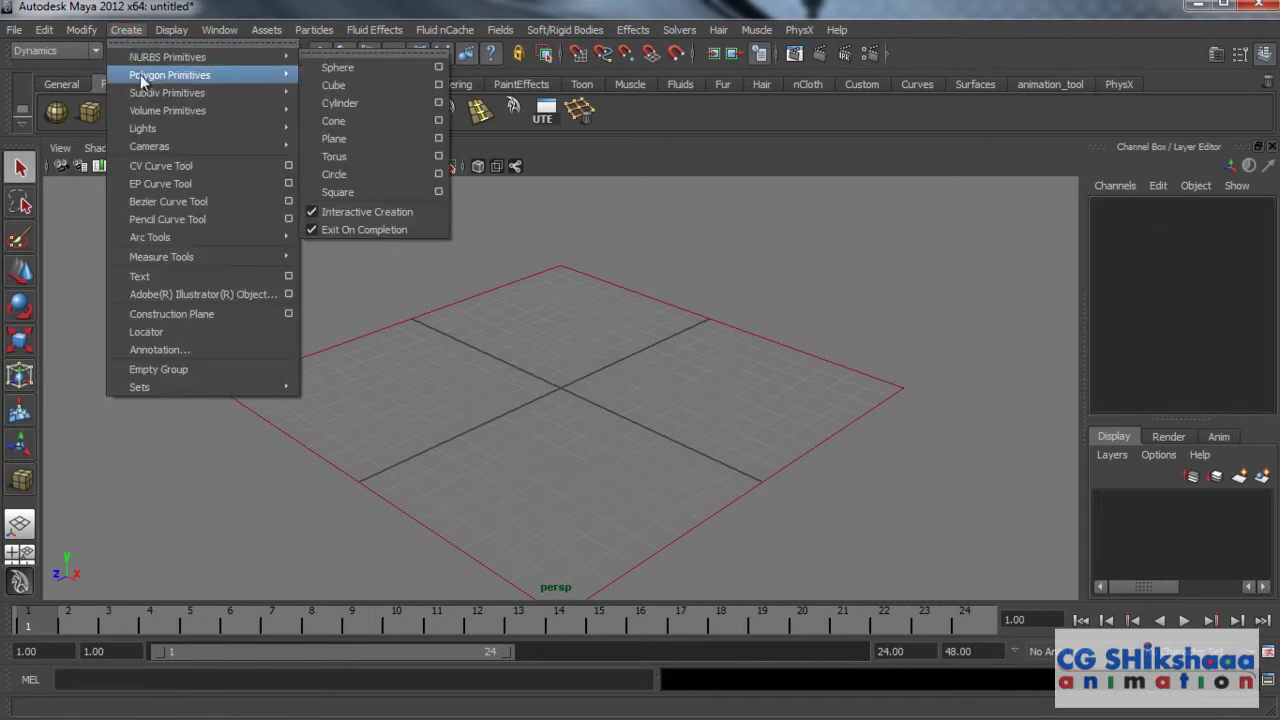
mouse_move(143, 77)
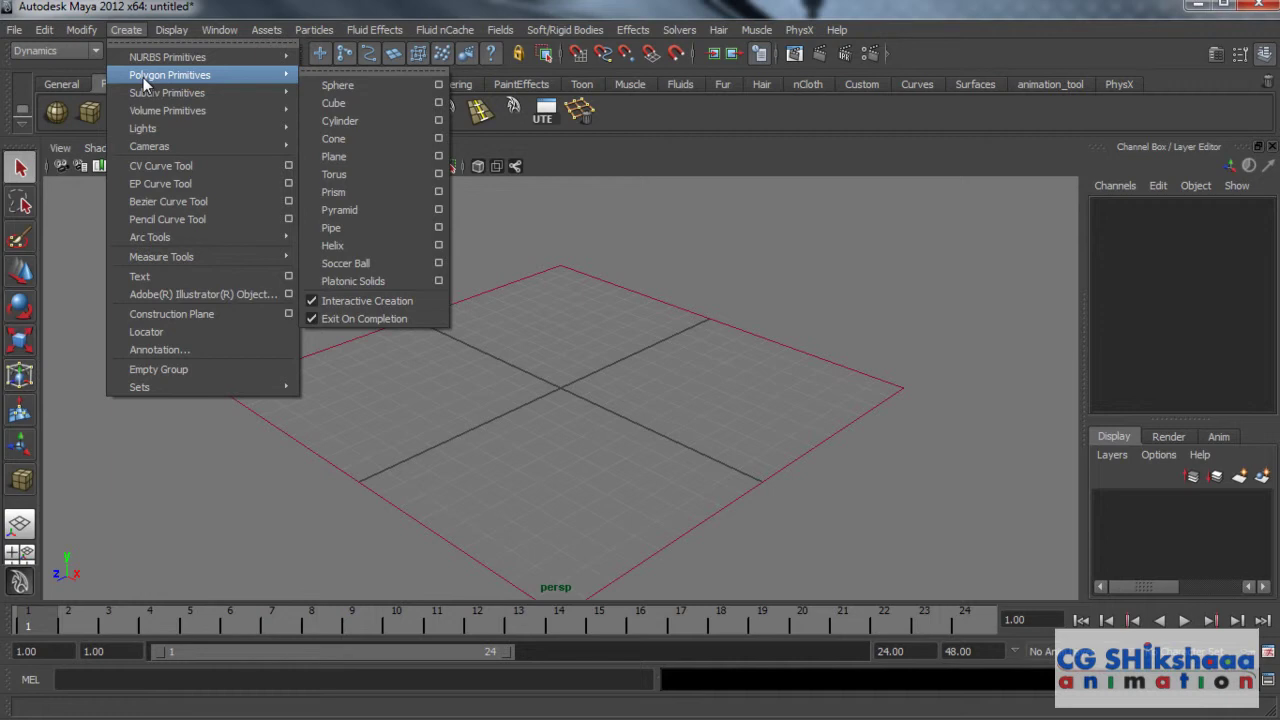
click(335, 85)
drag(570, 388, 677, 446)
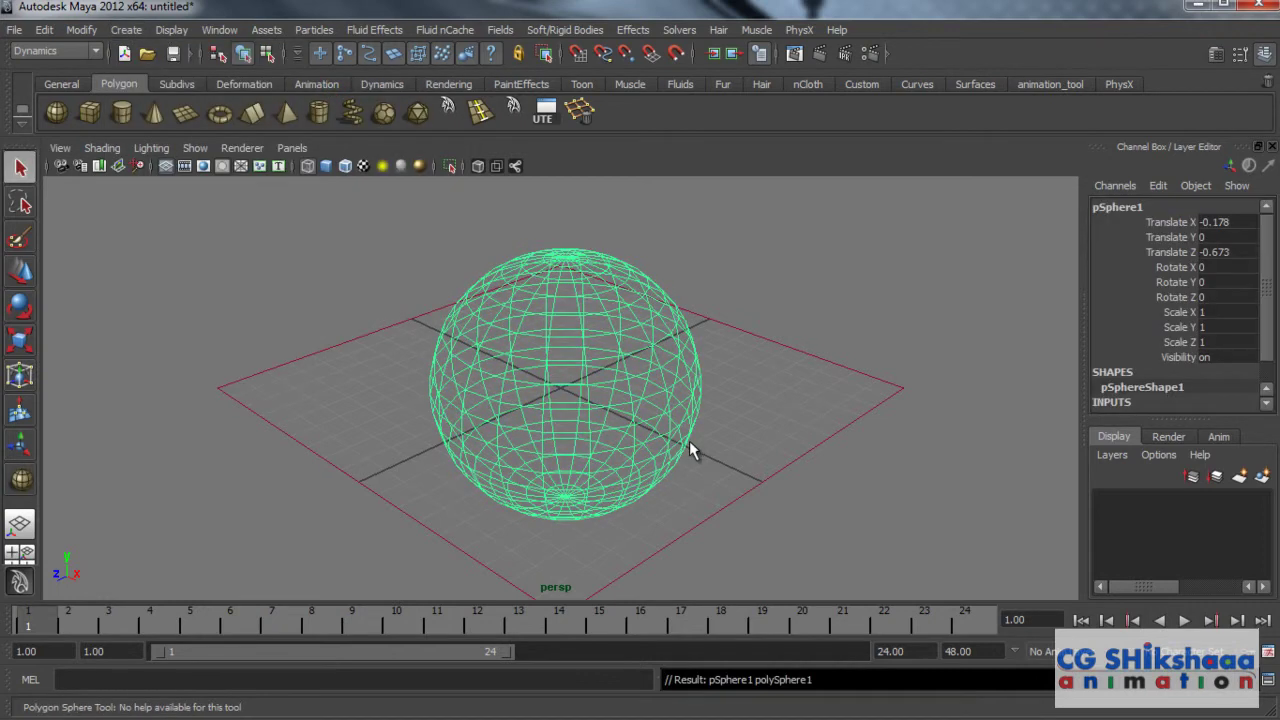
alt+right_drag(724, 424, 709, 420)
alt+middle_drag(642, 413, 657, 429)
key(w)
alt+drag(663, 434, 551, 442)
alt+right_drag(551, 442, 571, 451)
alt+middle_drag(571, 451, 571, 452)
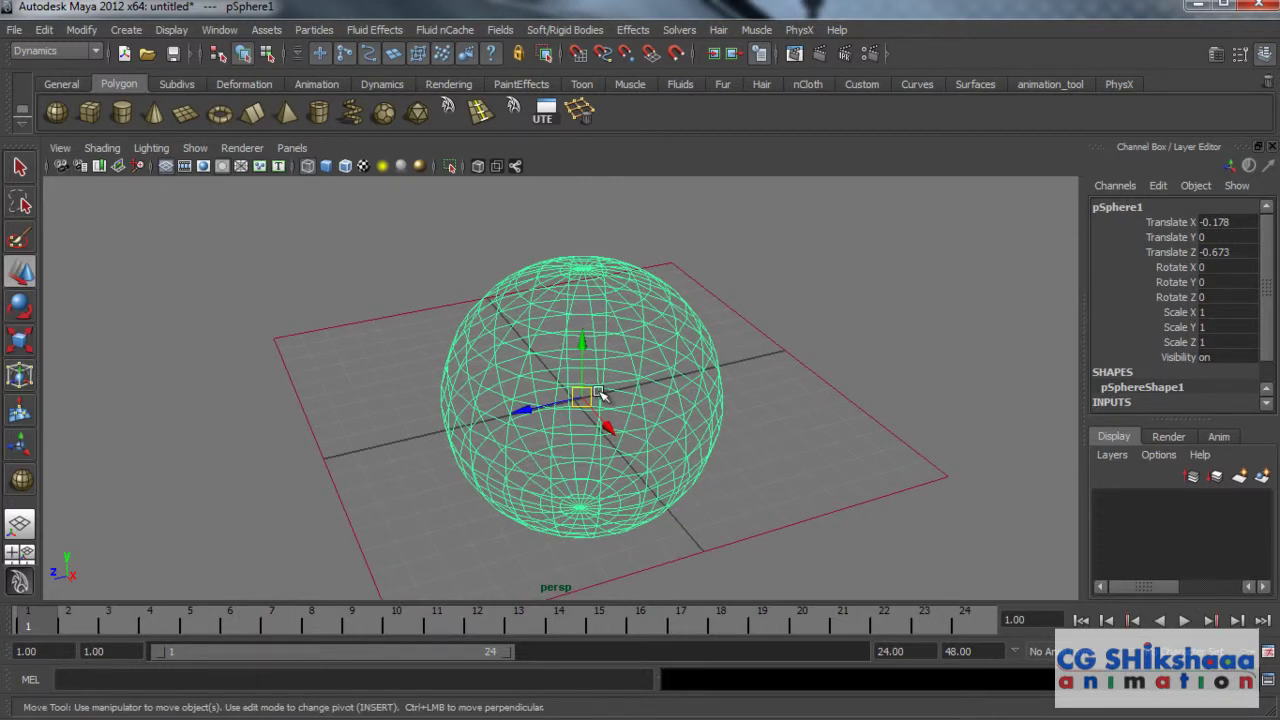
Try setting the sphere's Translate X, Y and Z to 0, and undo the change
drag(1218, 252, 1220, 222)
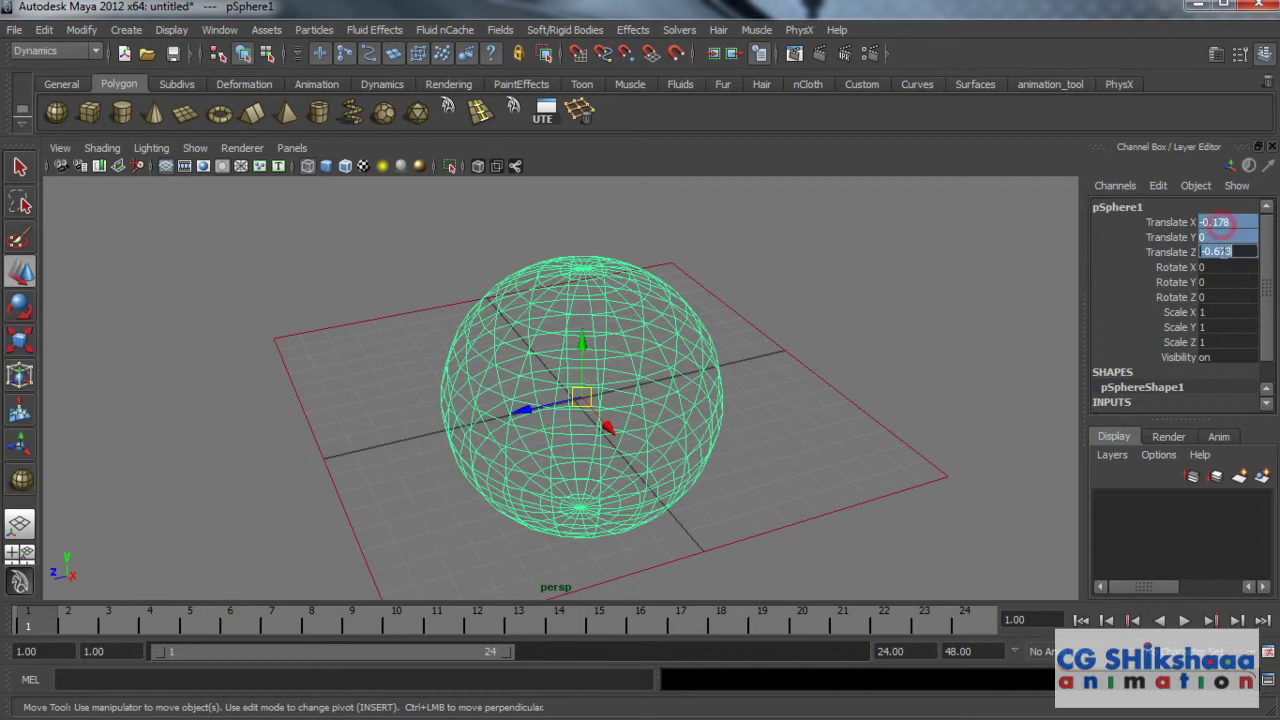
text(0)
key(Return)
scroll(562, 346, up, 1)
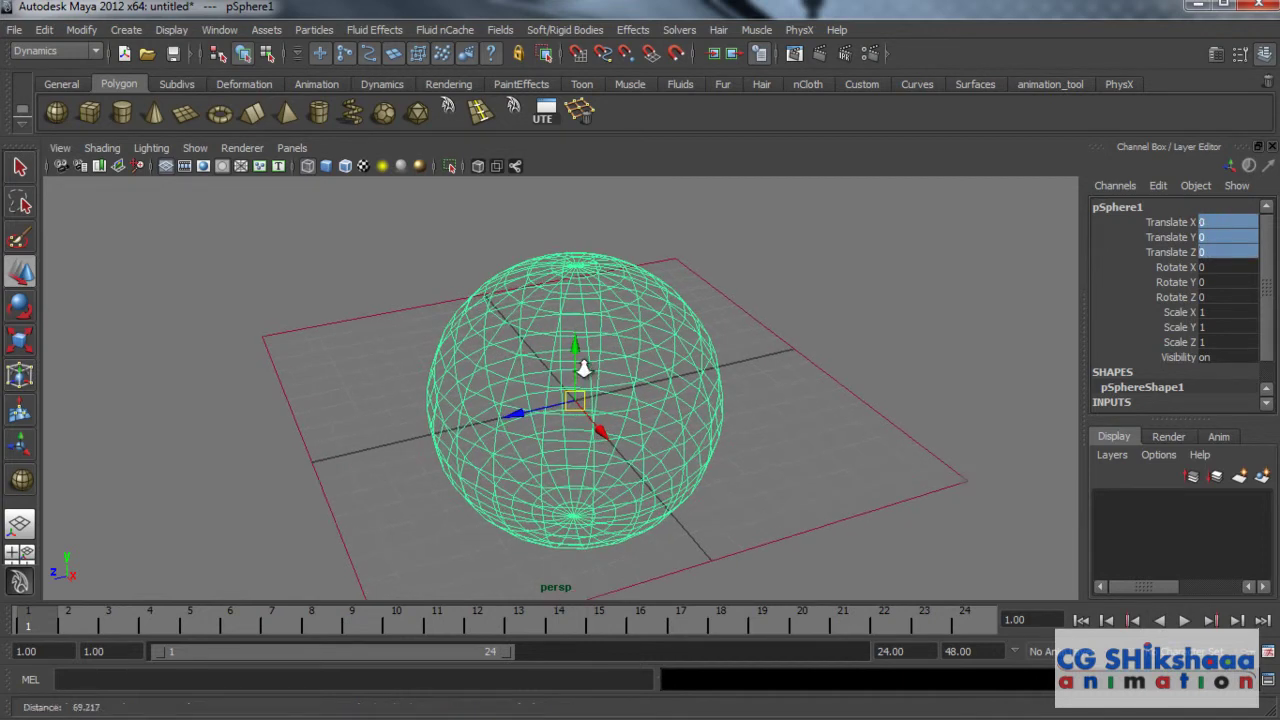
key(ctrl+z)
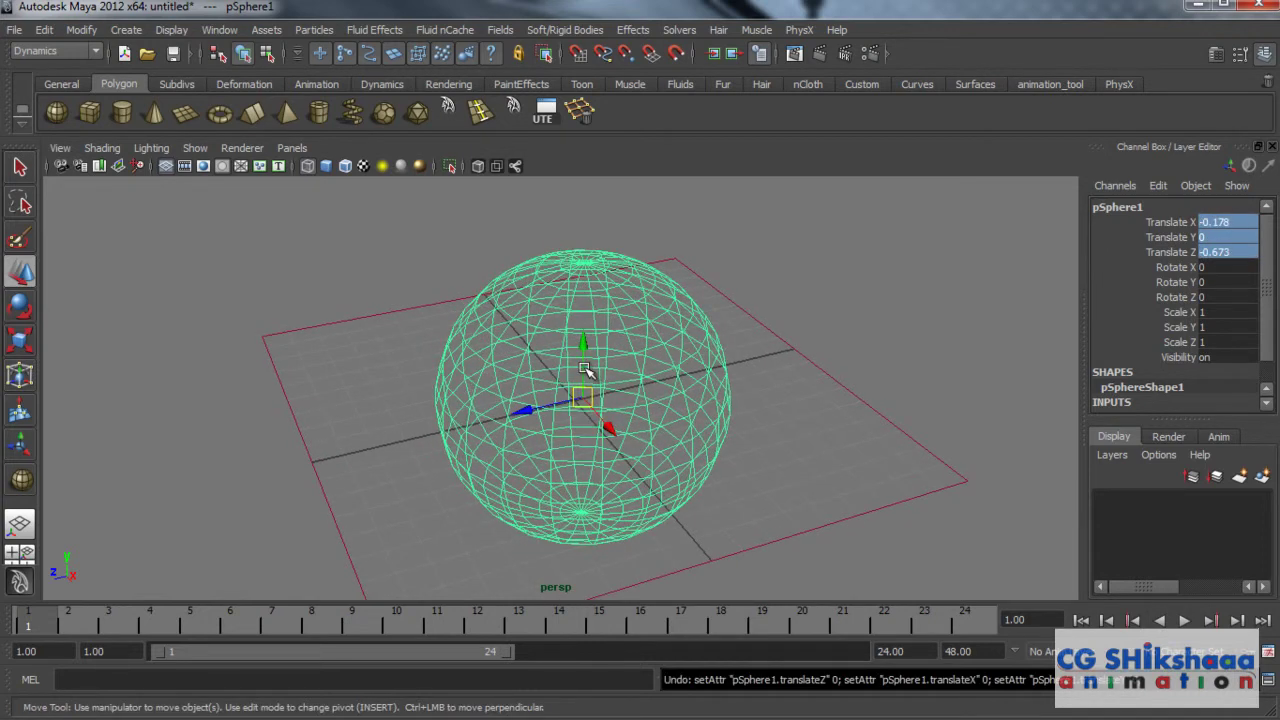
Reset the sphere's transformations to centre it on the grid origin
click(82, 30)
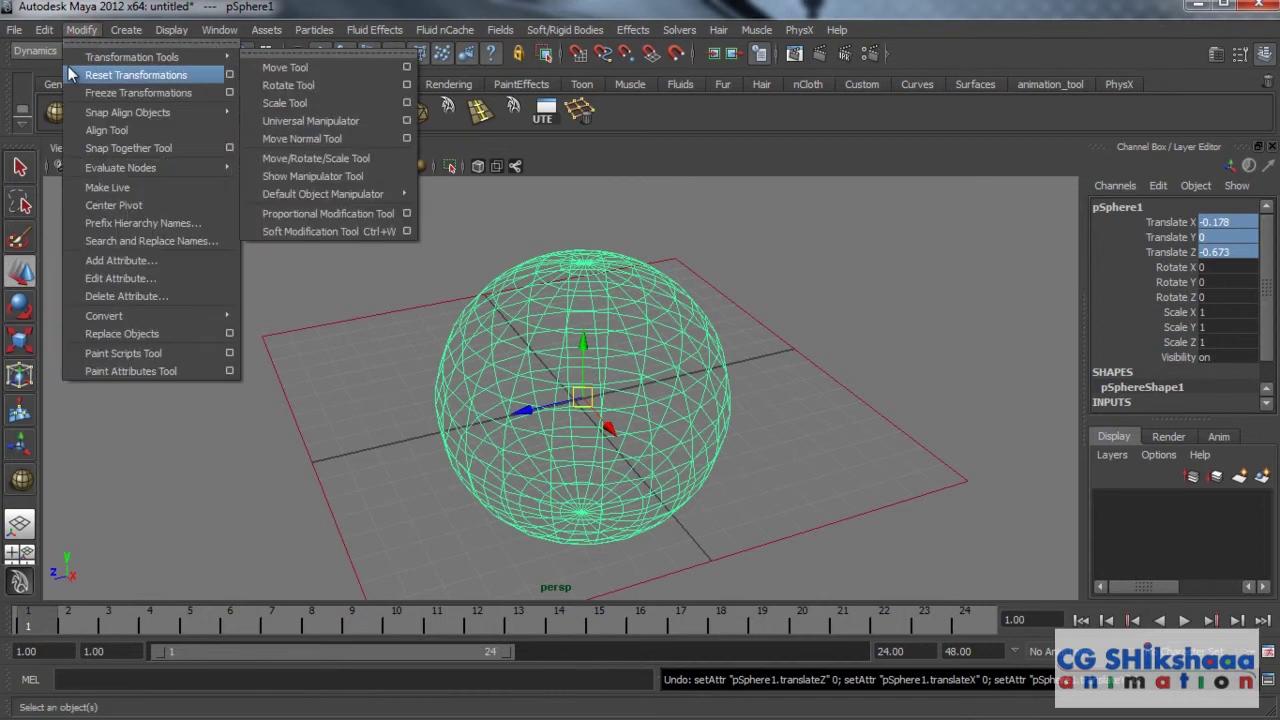
click(115, 78)
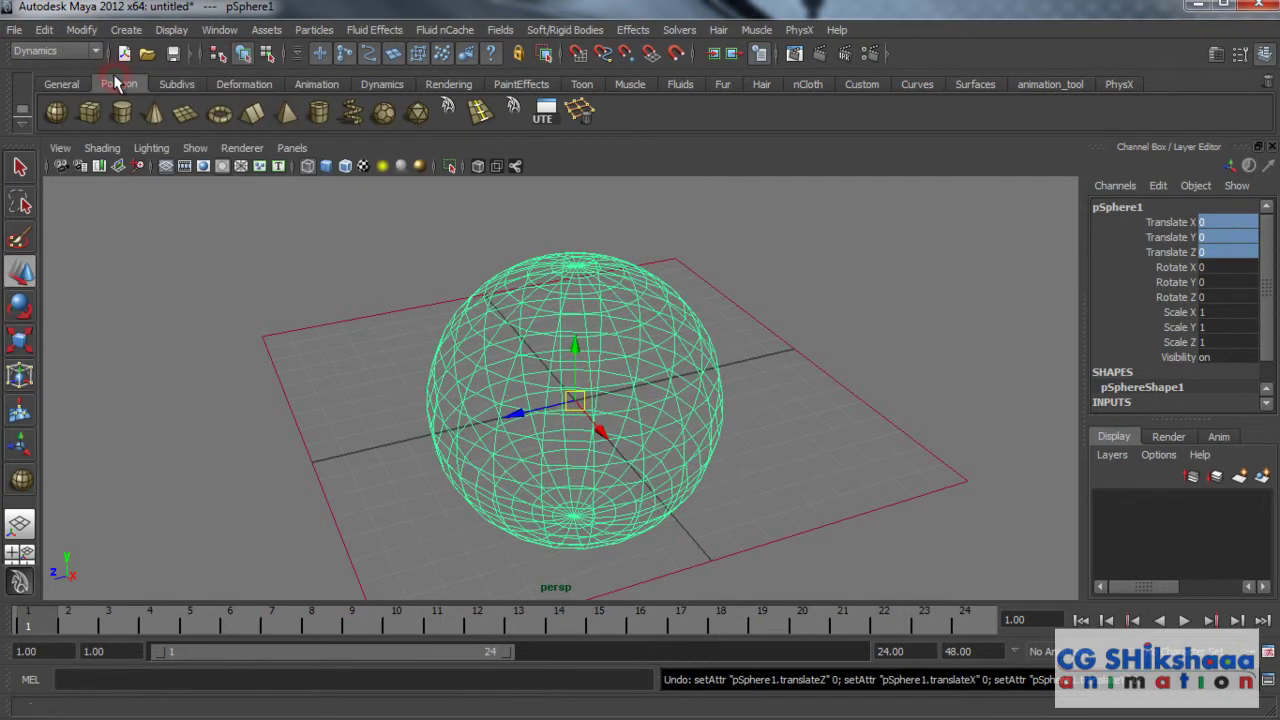
alt+drag(672, 428, 684, 424)
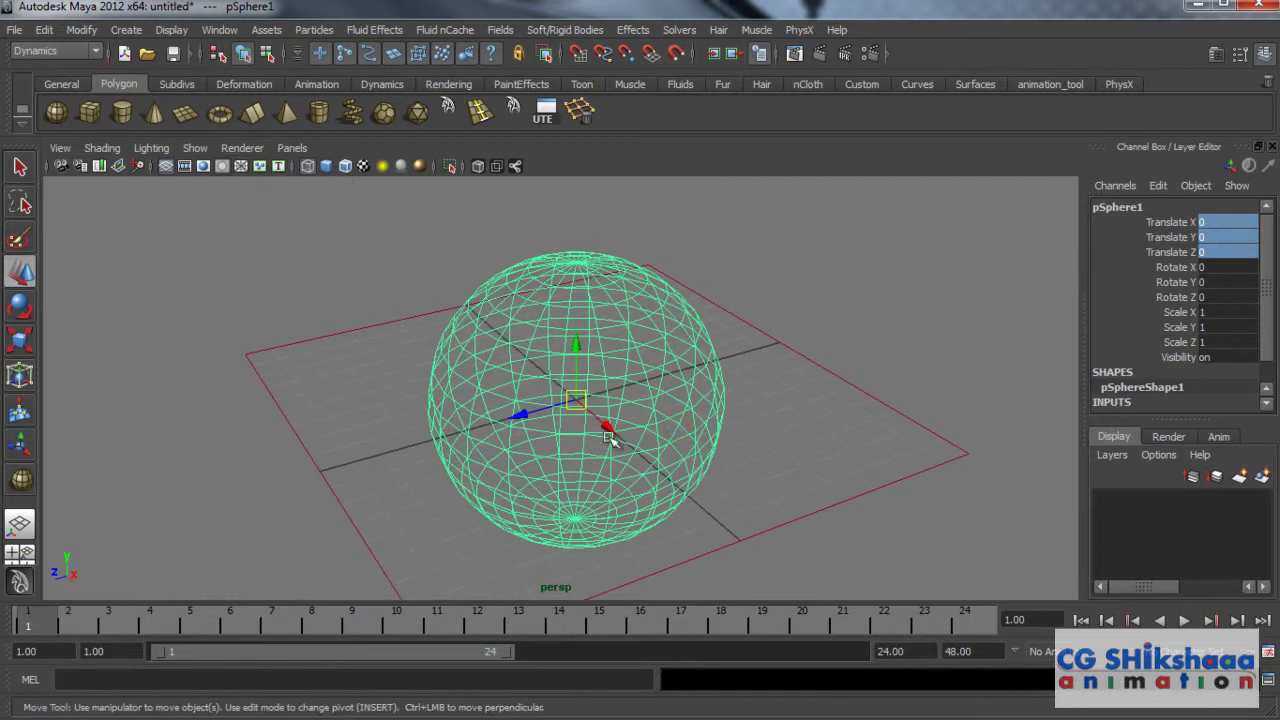
Freeze the sphere's transformations at its centred position
key(space)
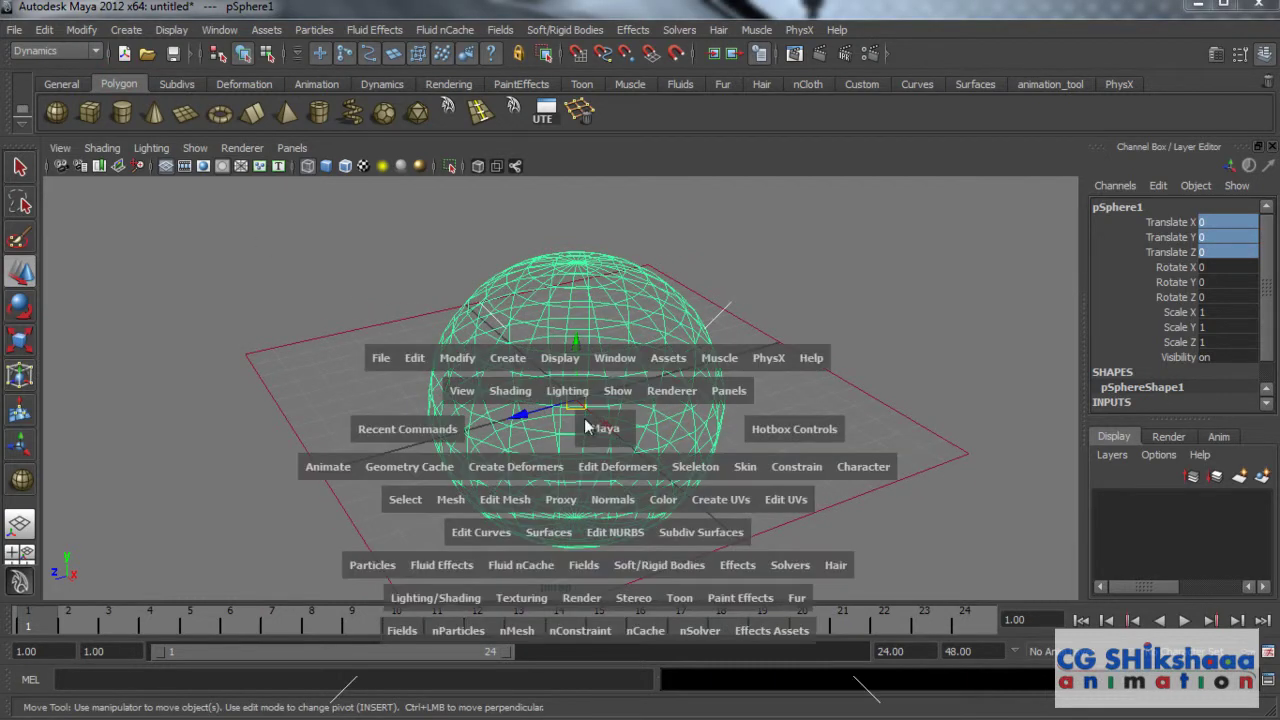
click(458, 362)
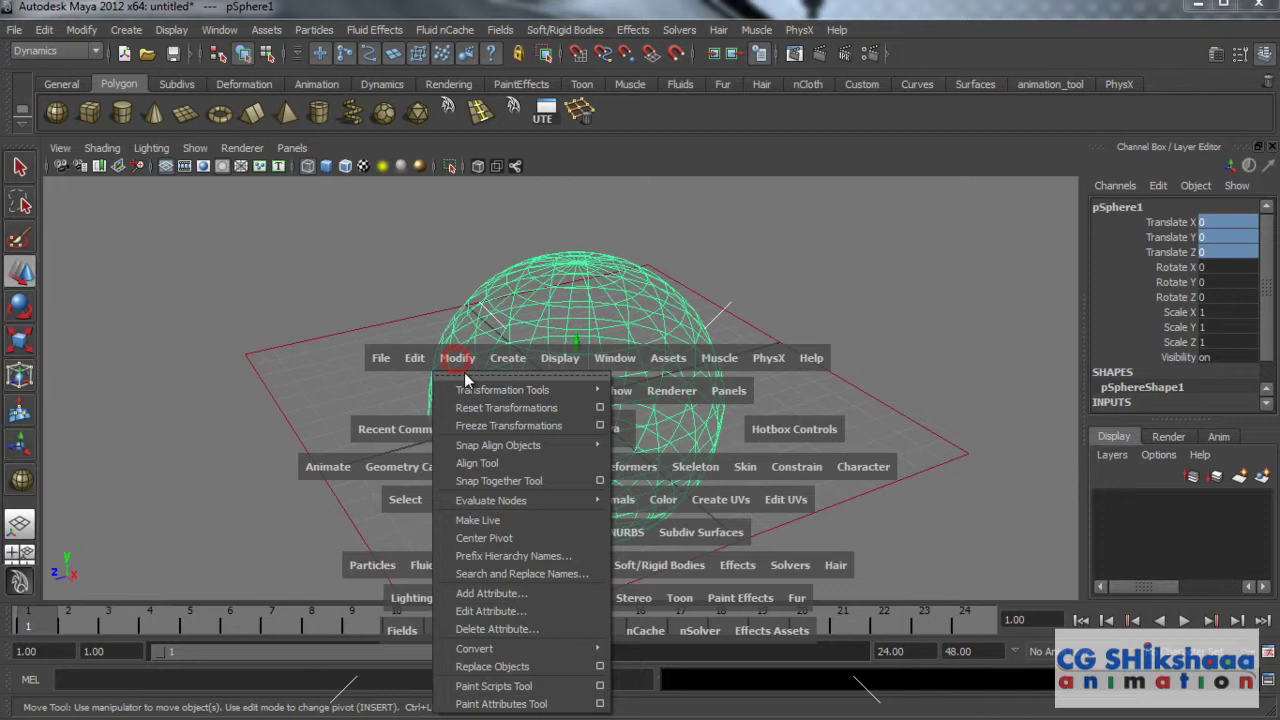
click(468, 428)
scroll(686, 366, up, 1)
scroll(612, 408, up, 1)
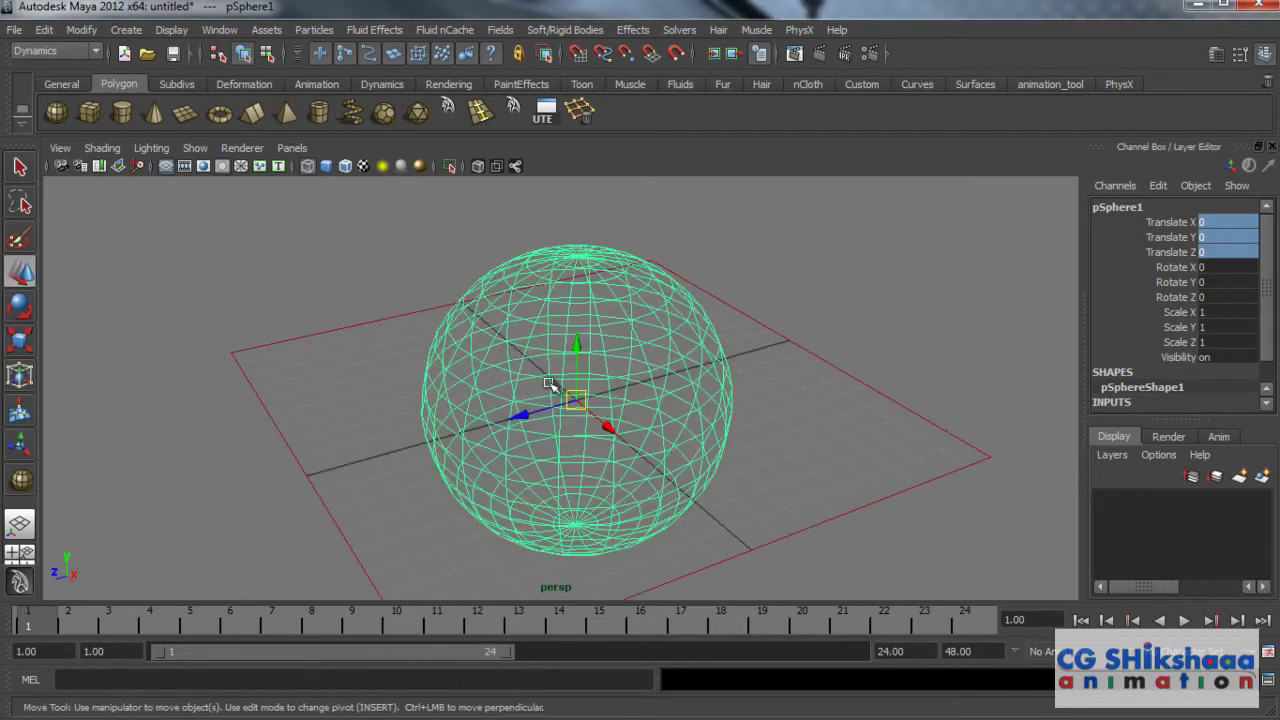
alt+drag(597, 390, 677, 390)
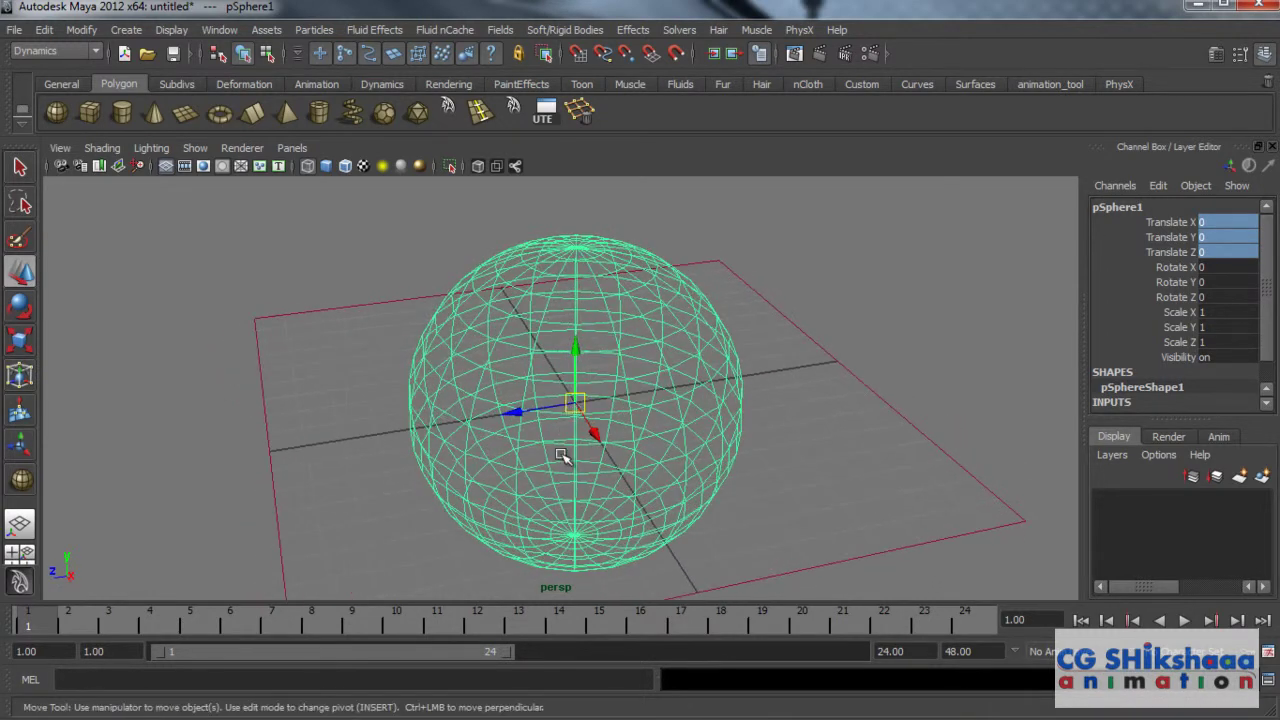
Lock the current selection, try moving the sphere slightly off the origin, and undo the move
key(space)
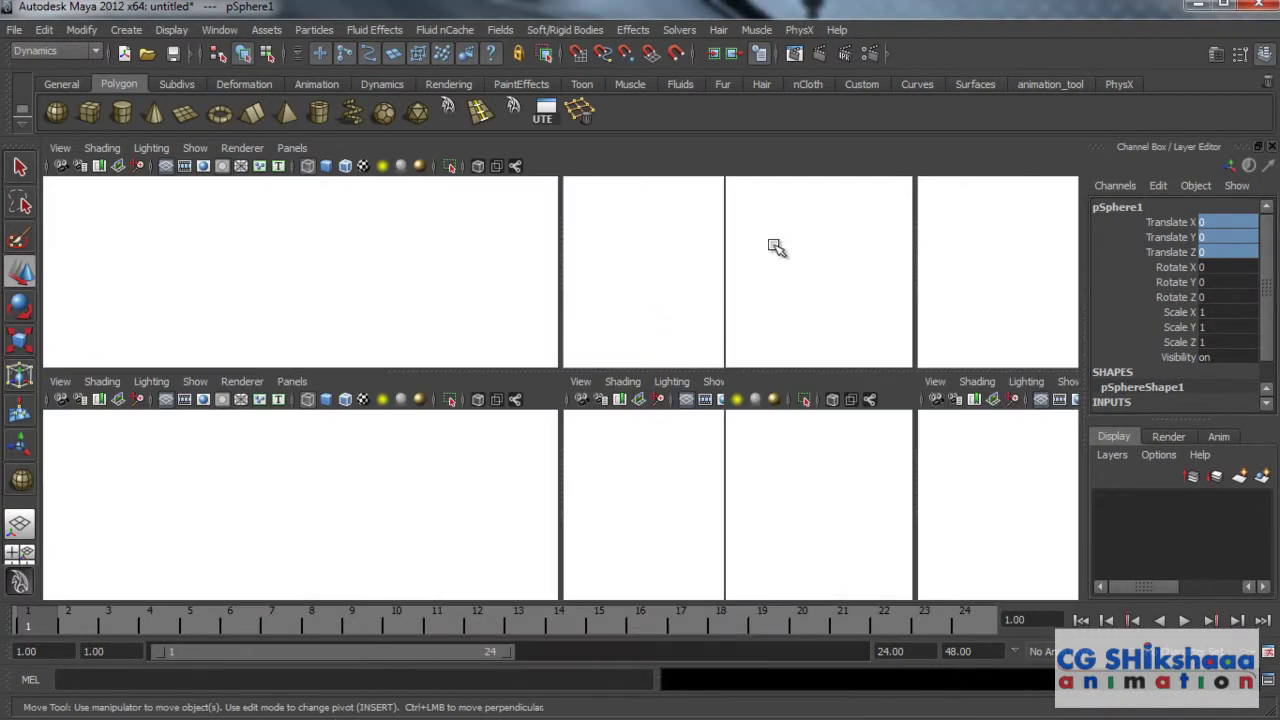
key(space)
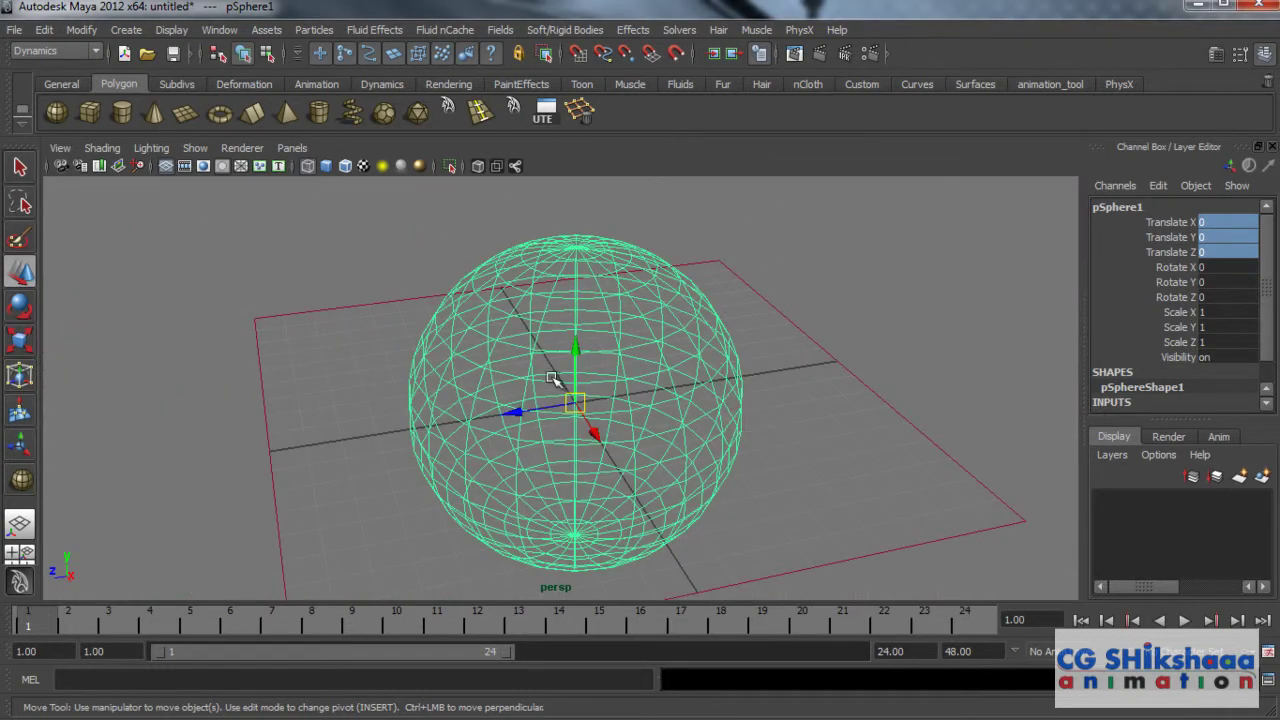
click(518, 55)
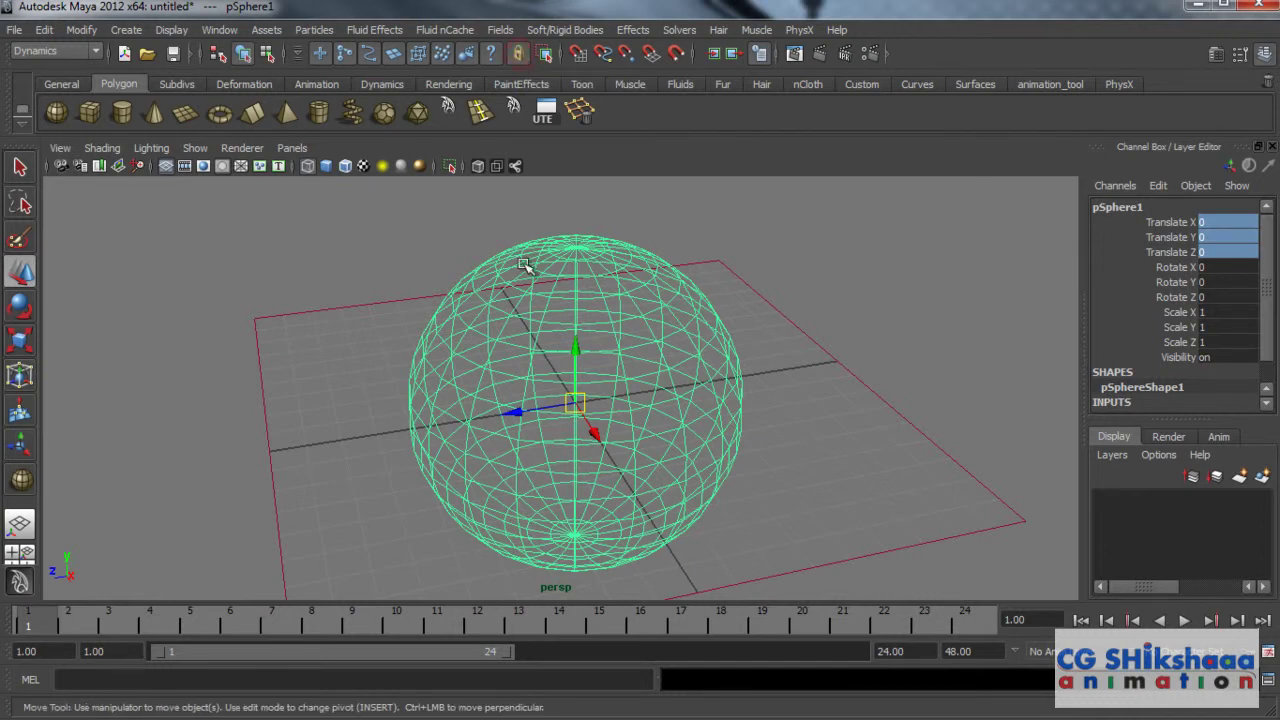
mouse_move(830, 455)
mouse_down()
mouse_move(851, 451)
mouse_move(757, 449)
mouse_move(847, 456)
mouse_up()
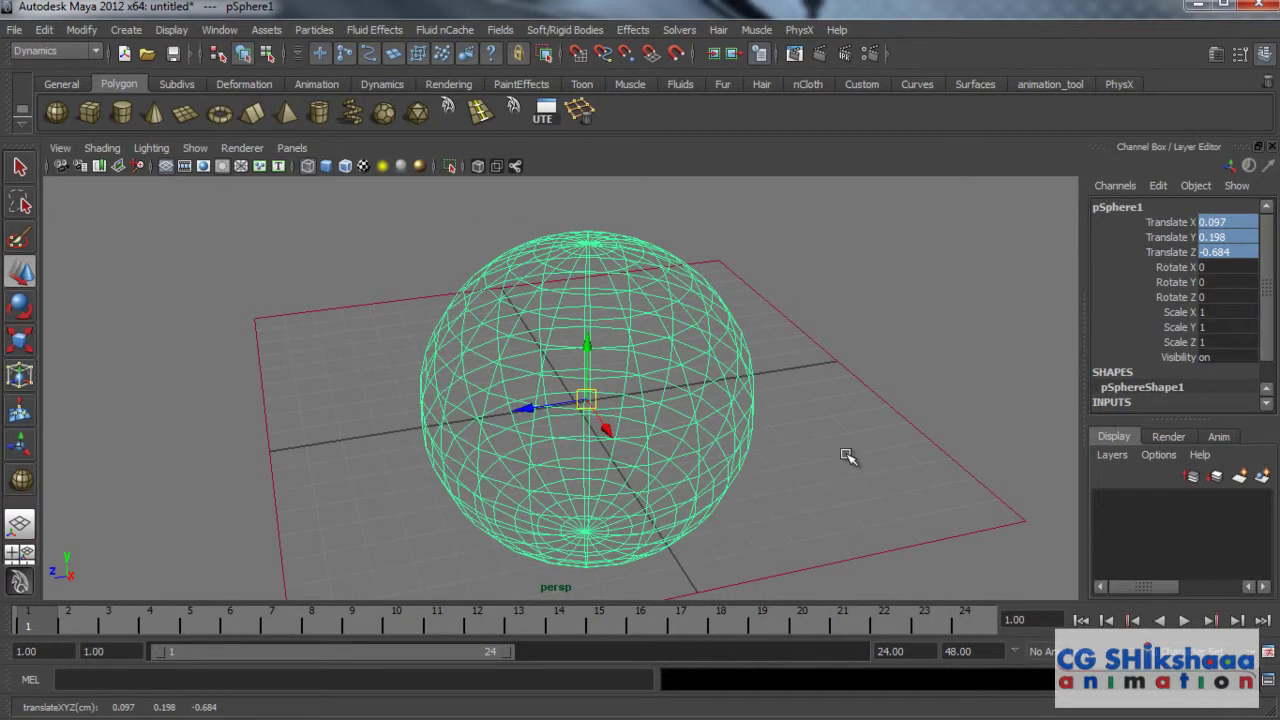
key(ctrl+z)
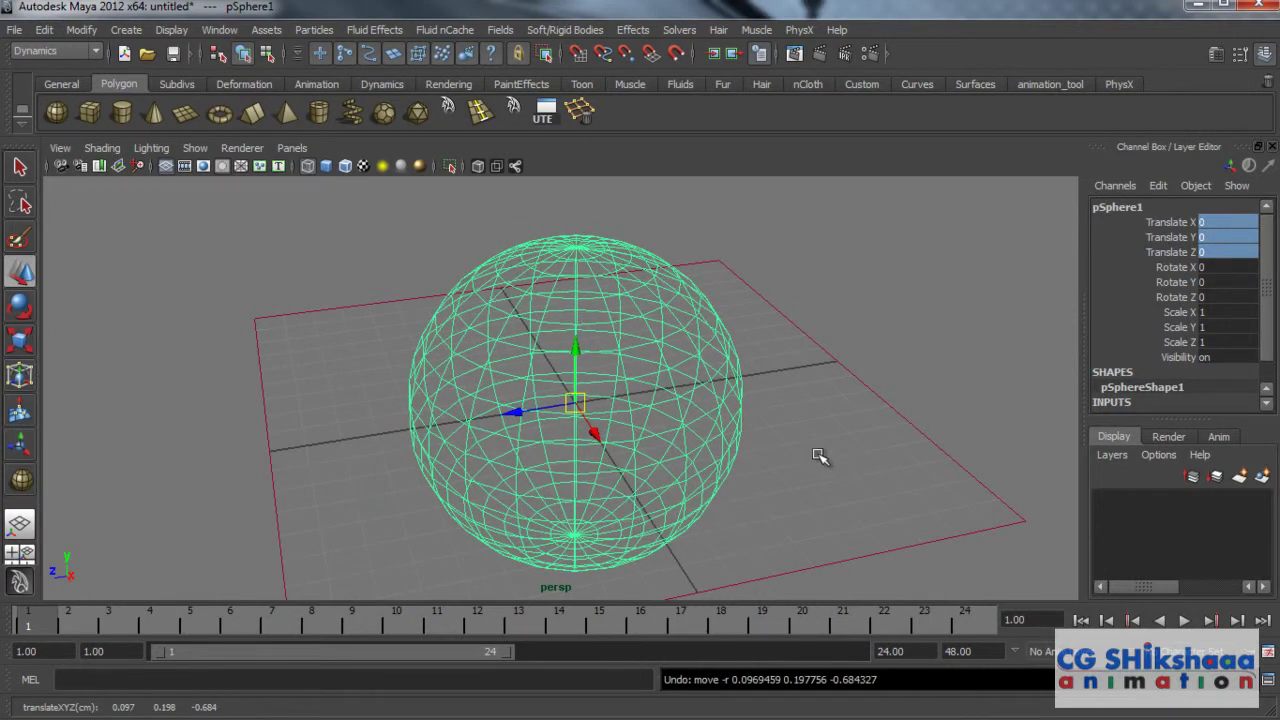
alt+drag(646, 423, 667, 428)
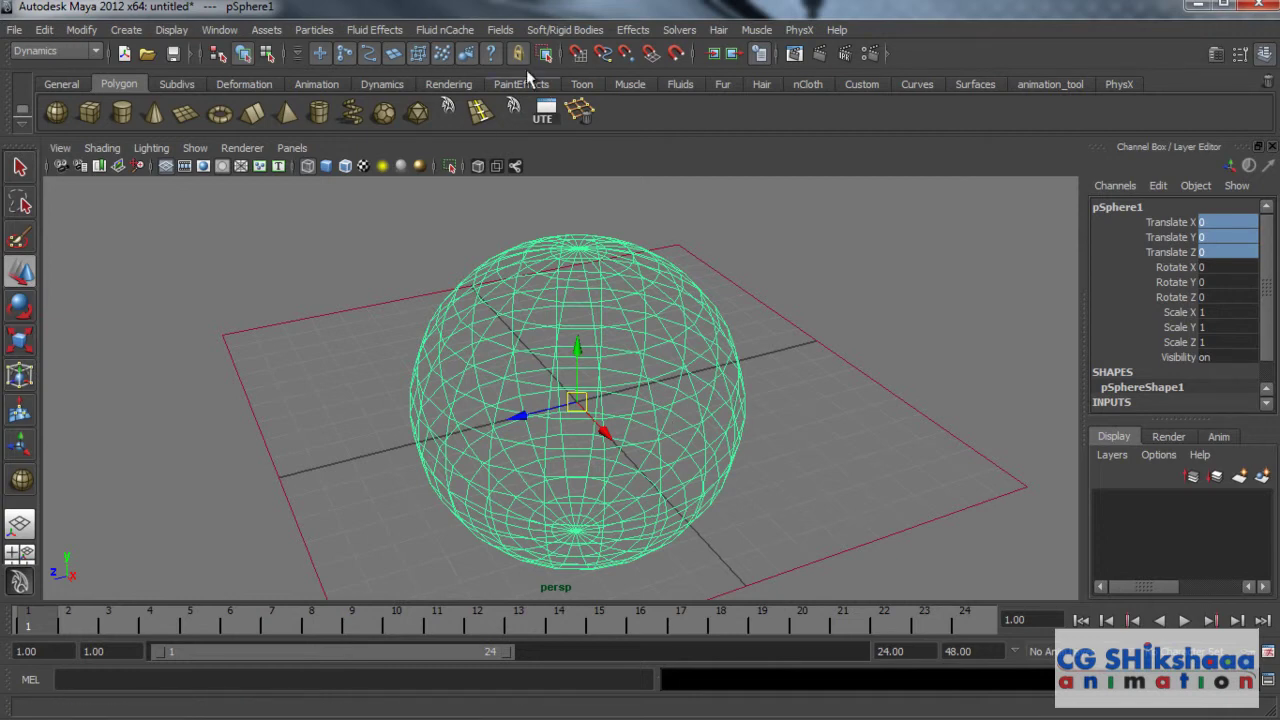
mouse_move(583, 414)
alt+mouse_down()
mouse_move(603, 434)
mouse_move(590, 435)
alt+mouse_up()
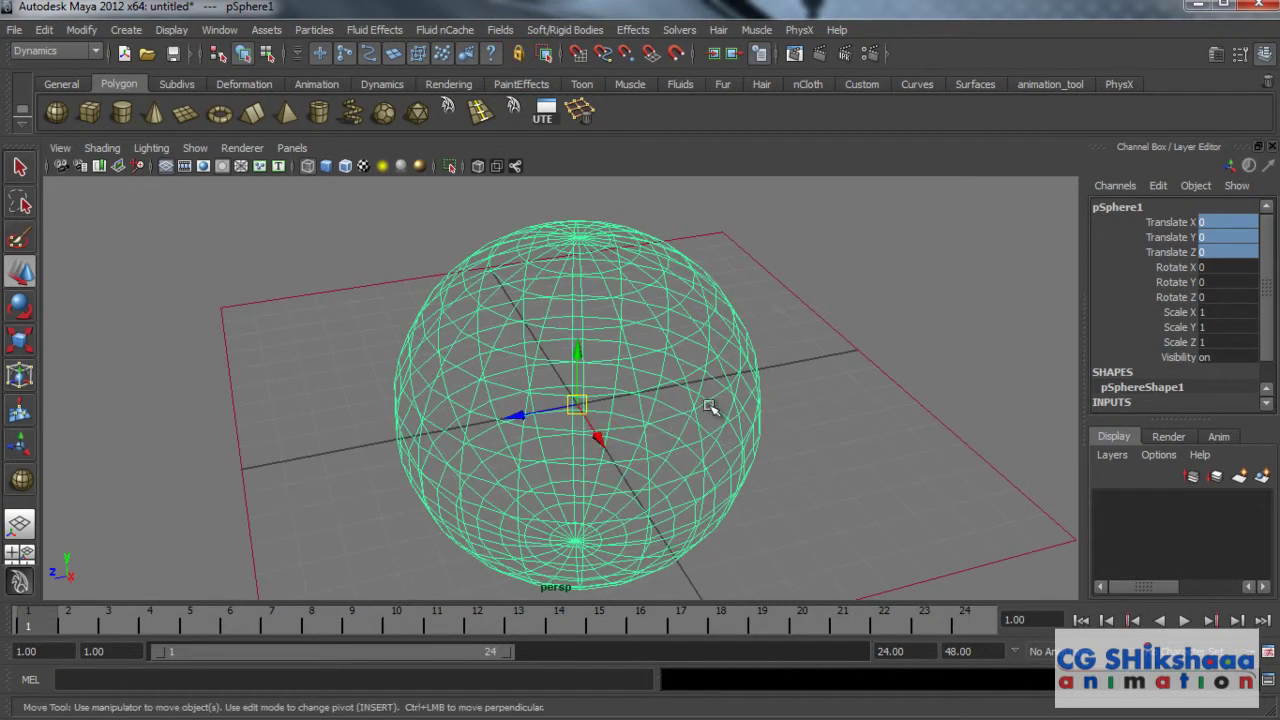
Switch the sphere to vertex selection, select one vertex on its lower side, and check the selection in the four-view layout
right_click(612, 386)
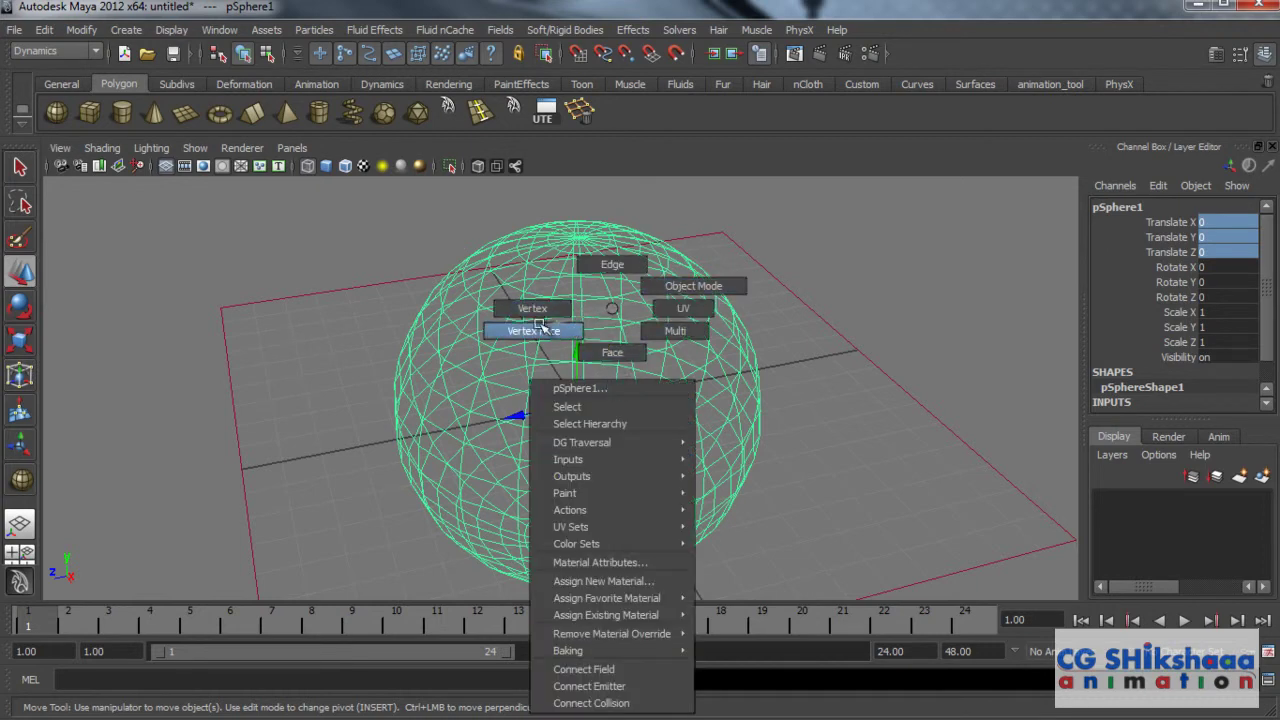
click(521, 306)
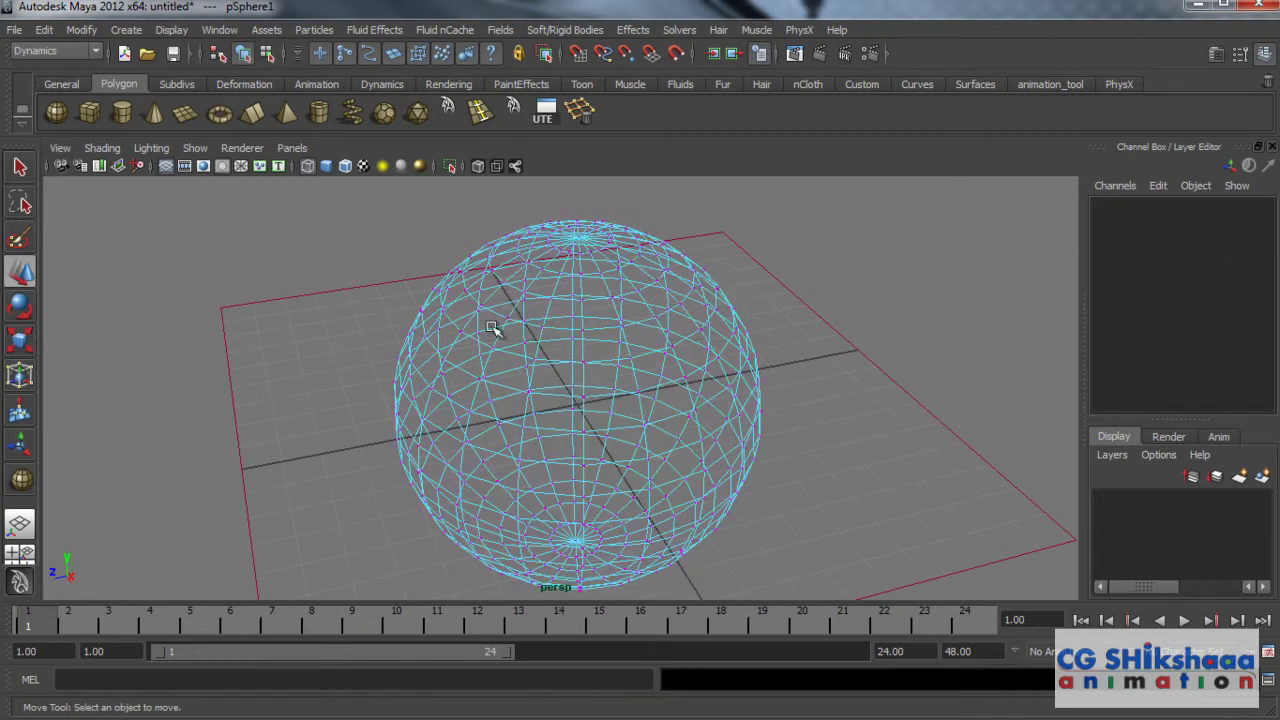
alt+drag(420, 400, 420, 457)
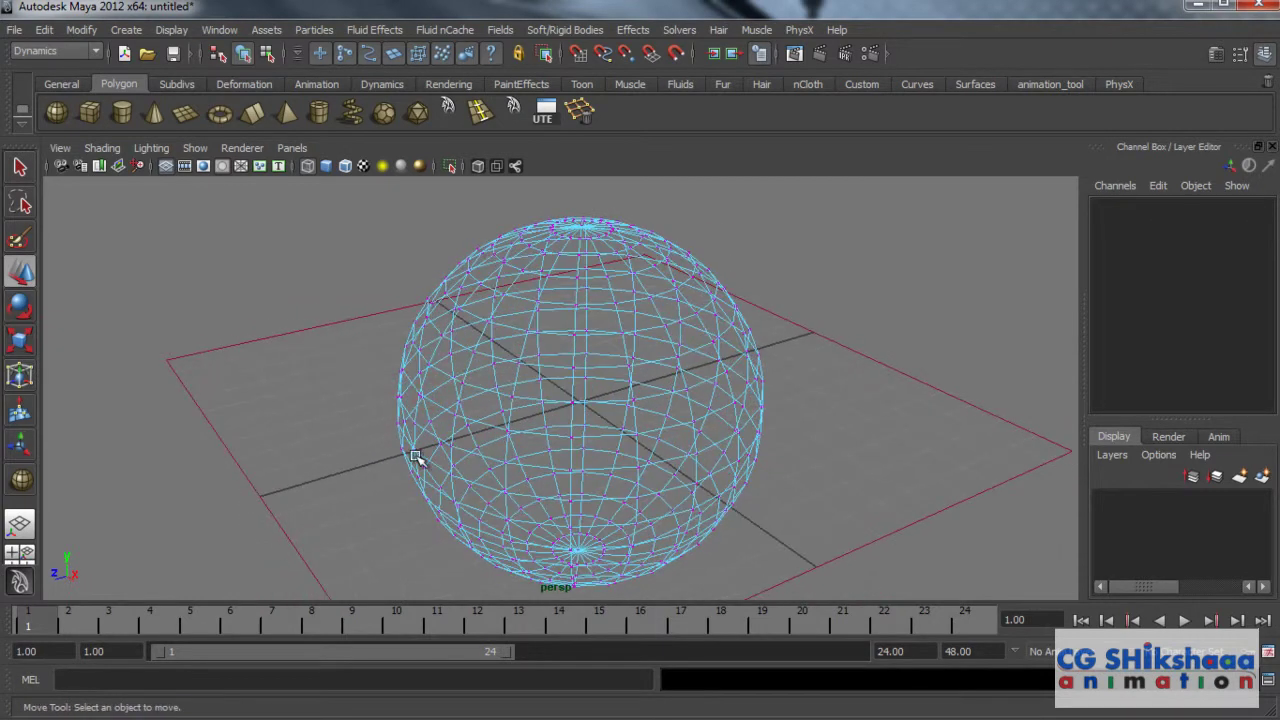
click(412, 445)
alt+drag(500, 443, 457, 494)
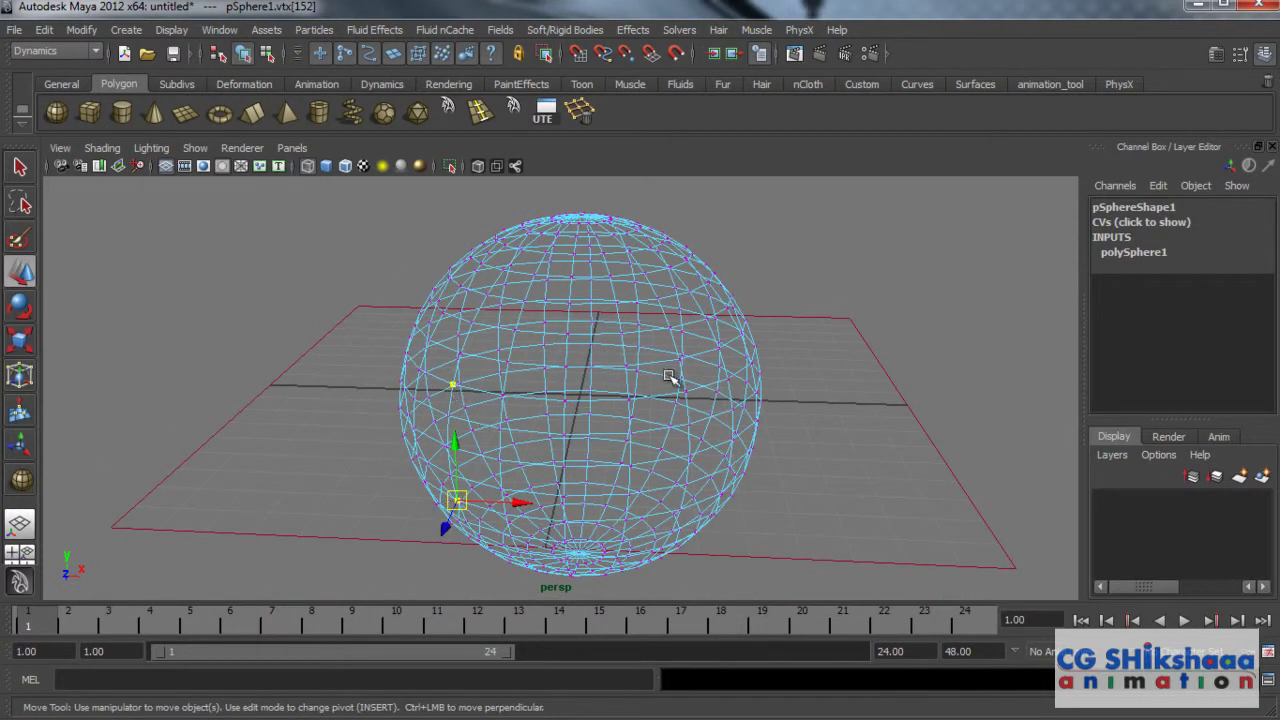
key(space)
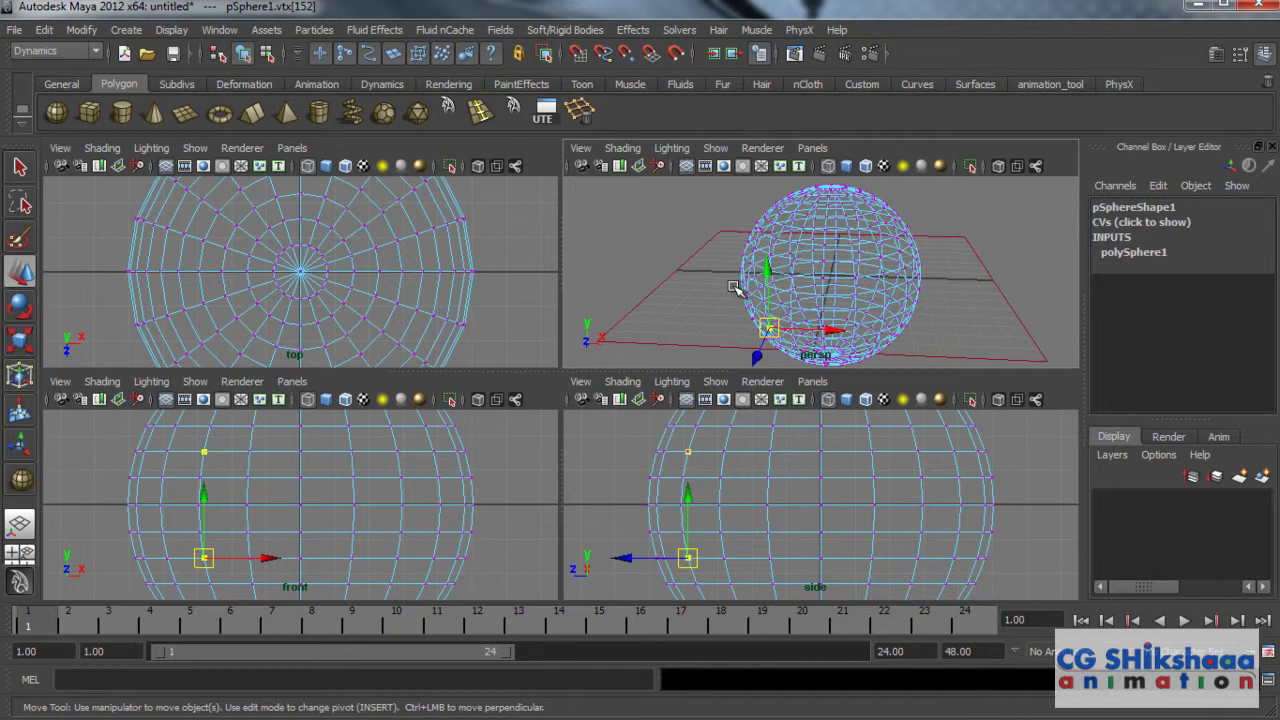
key(space)
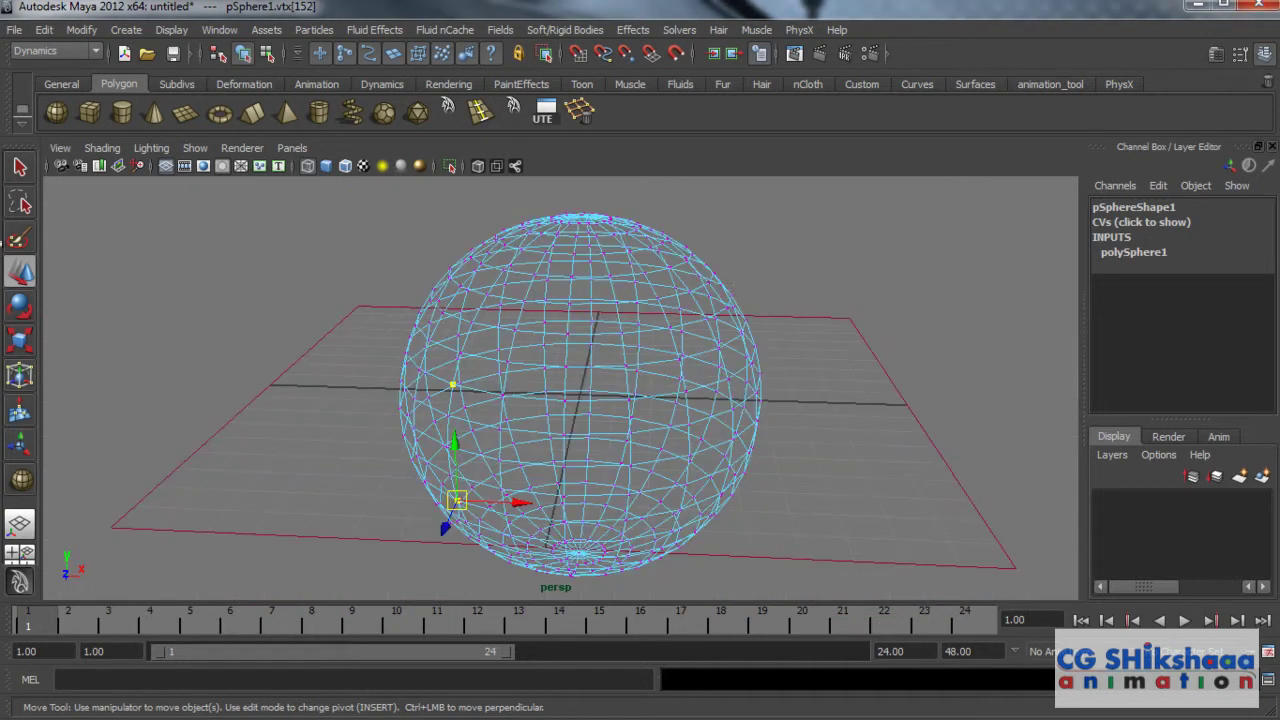
Turn off Reflection in the Move Tool settings so only the single lower vertex is selected
double_click(21, 272)
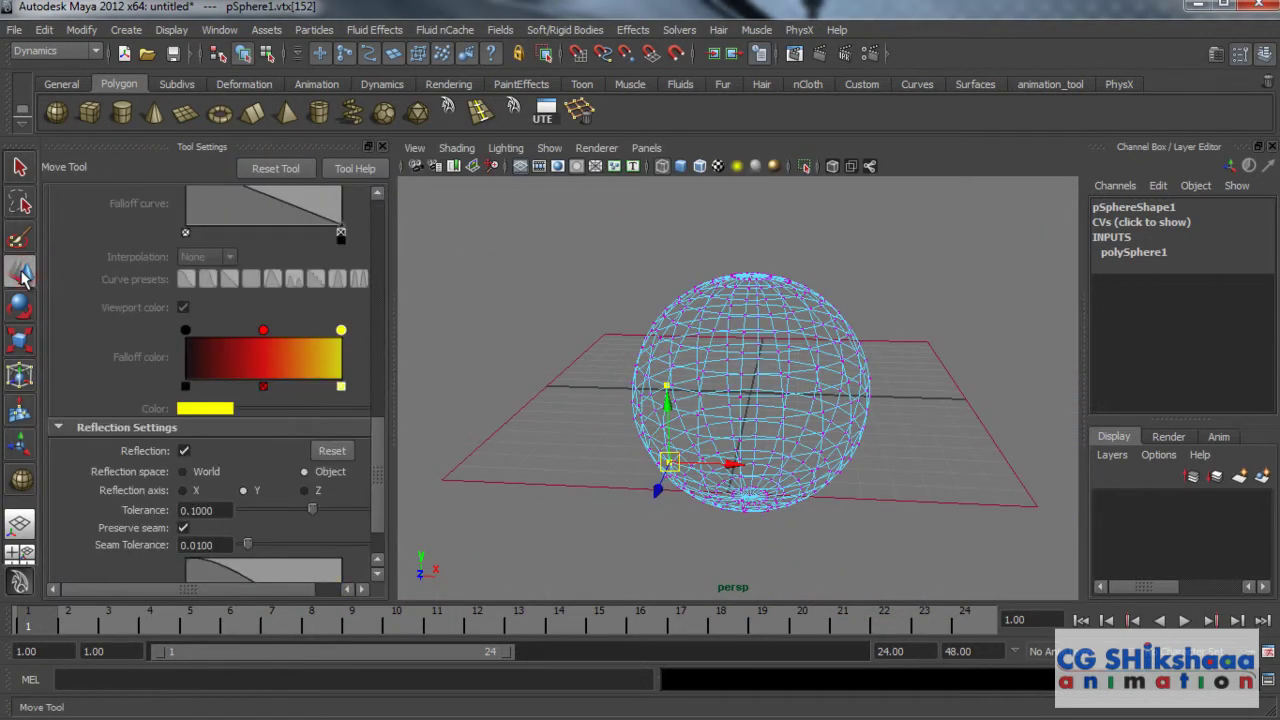
click(185, 451)
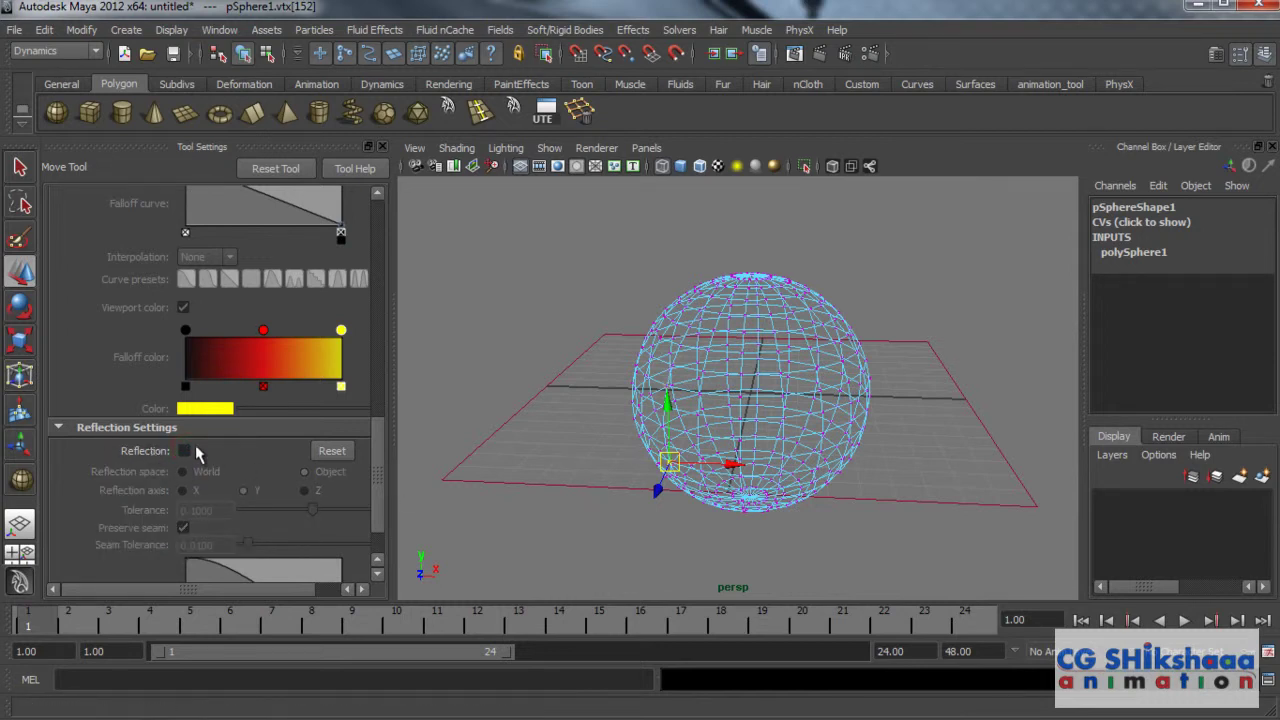
alt+drag(822, 487, 876, 488)
alt+right_drag(690, 491, 740, 515)
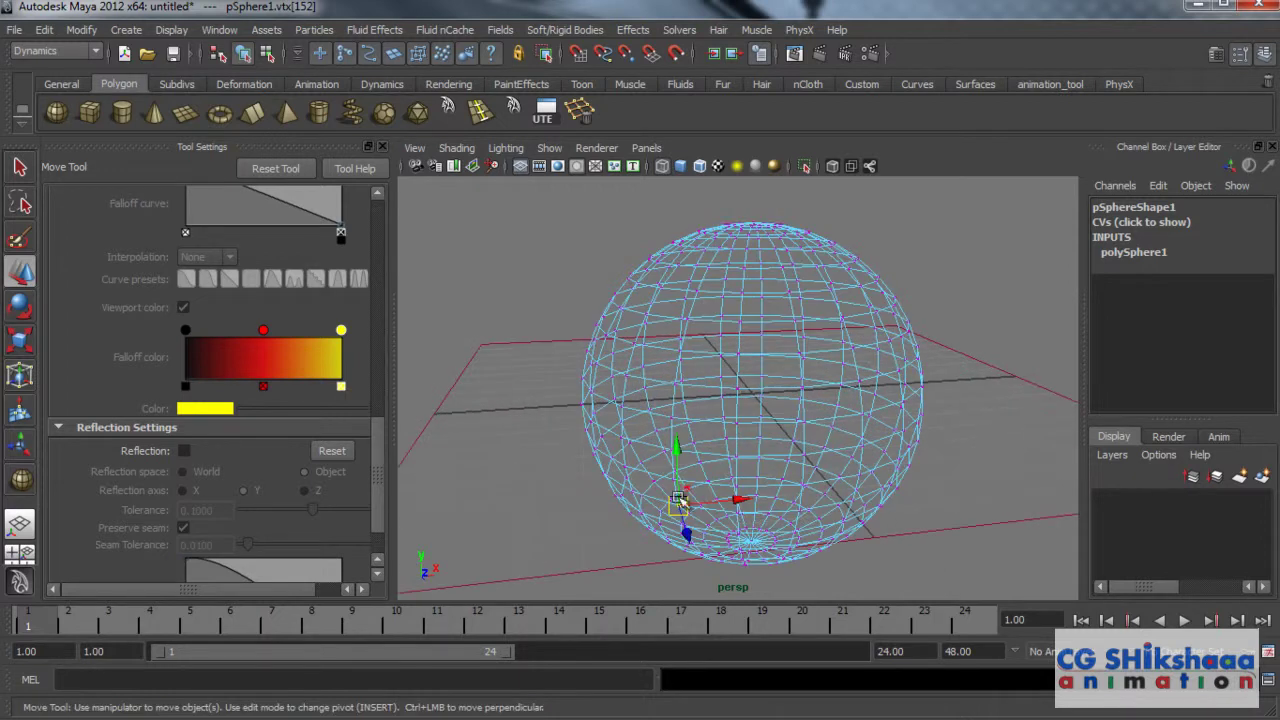
Select a different single vertex on the side of the sphere
alt+right_drag(939, 435, 790, 429)
alt+drag(790, 429, 651, 429)
alt+right_drag(651, 429, 735, 462)
click(651, 429)
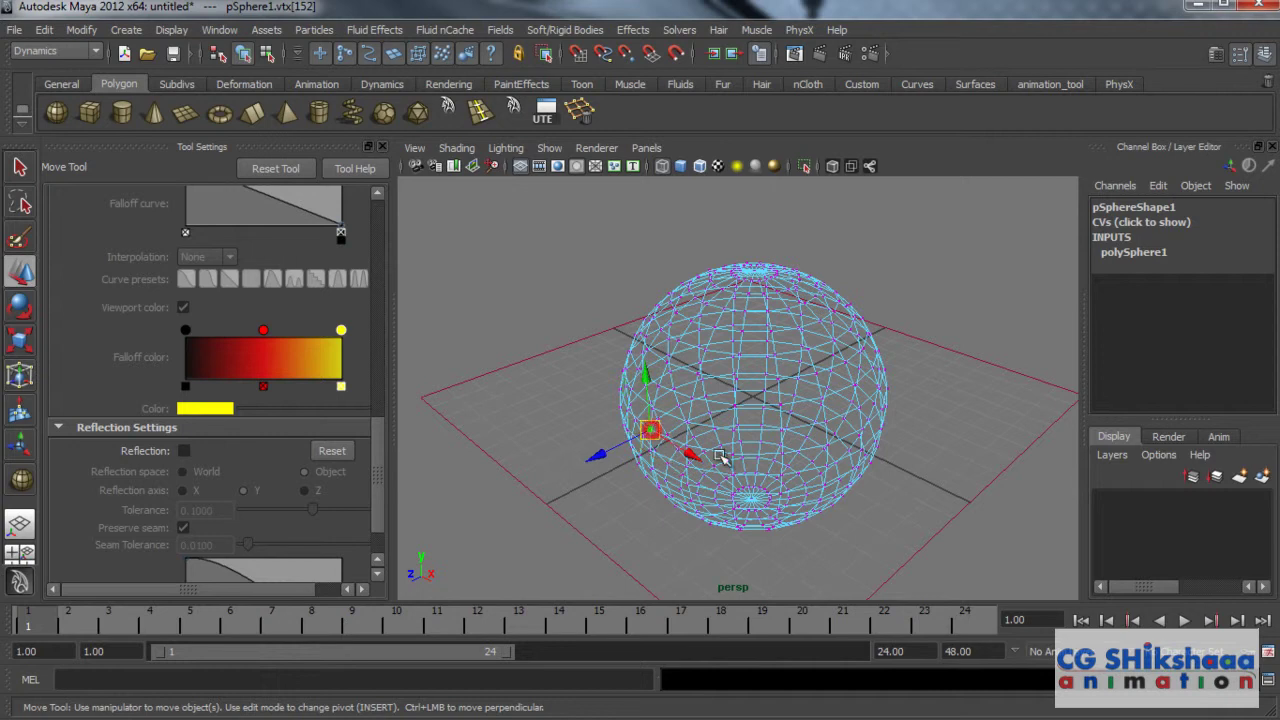
alt+drag(697, 446, 709, 449)
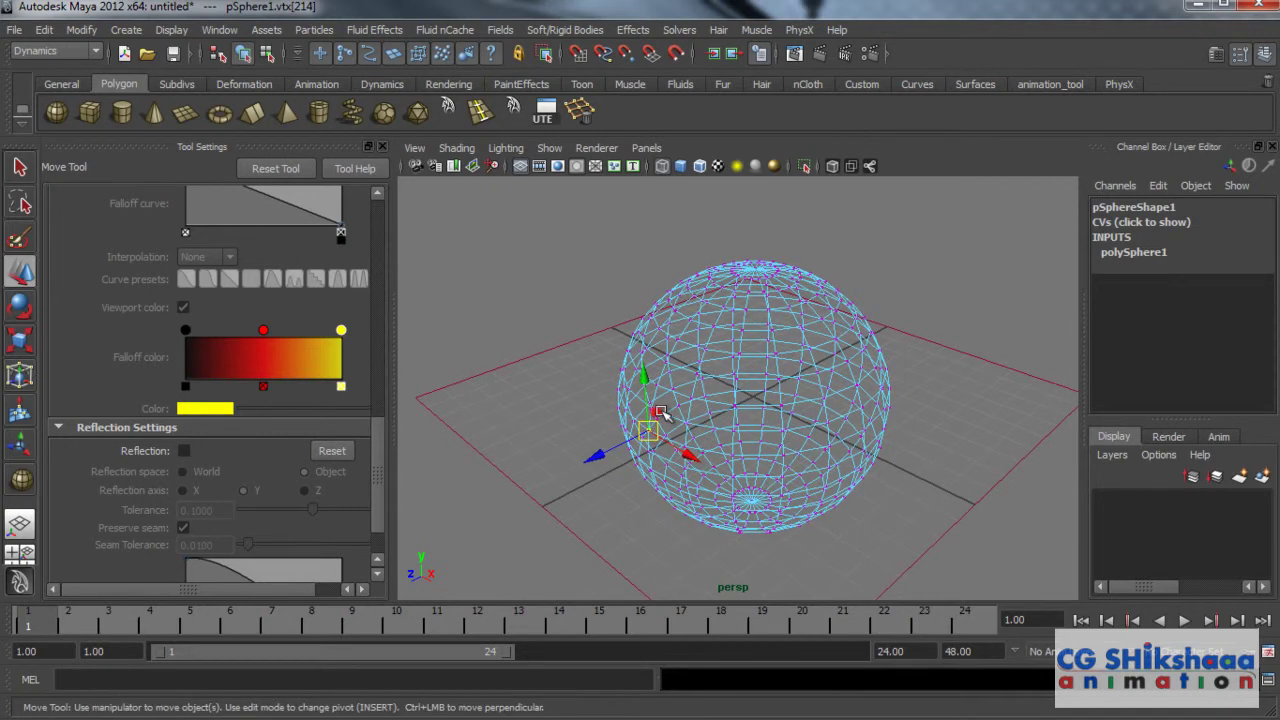
Try moving the selected vertex slightly downward with Reflection off, and undo the move
click(656, 439)
click(648, 432)
drag(648, 432, 646, 446)
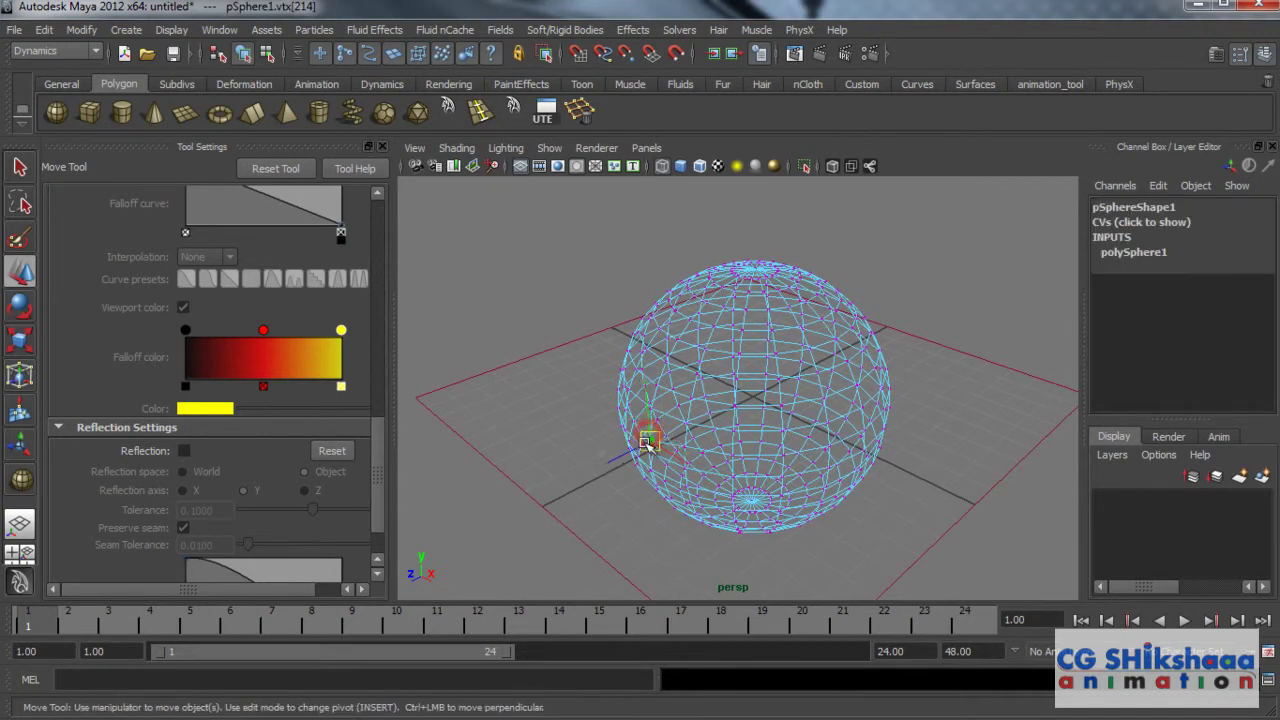
key(ctrl+z)
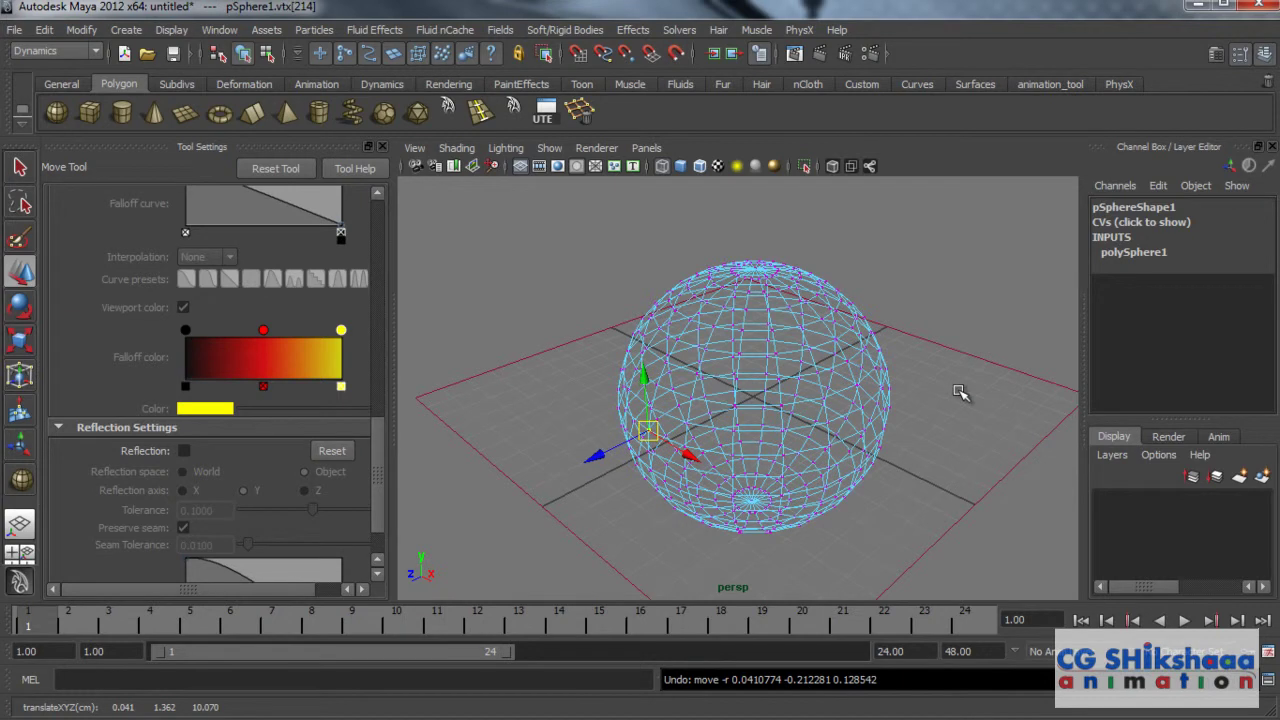
Turn Reflection on for the Move tool and check the Y-axis mirrored vertex in the four-view layout
click(185, 451)
alt+drag(740, 431, 634, 424)
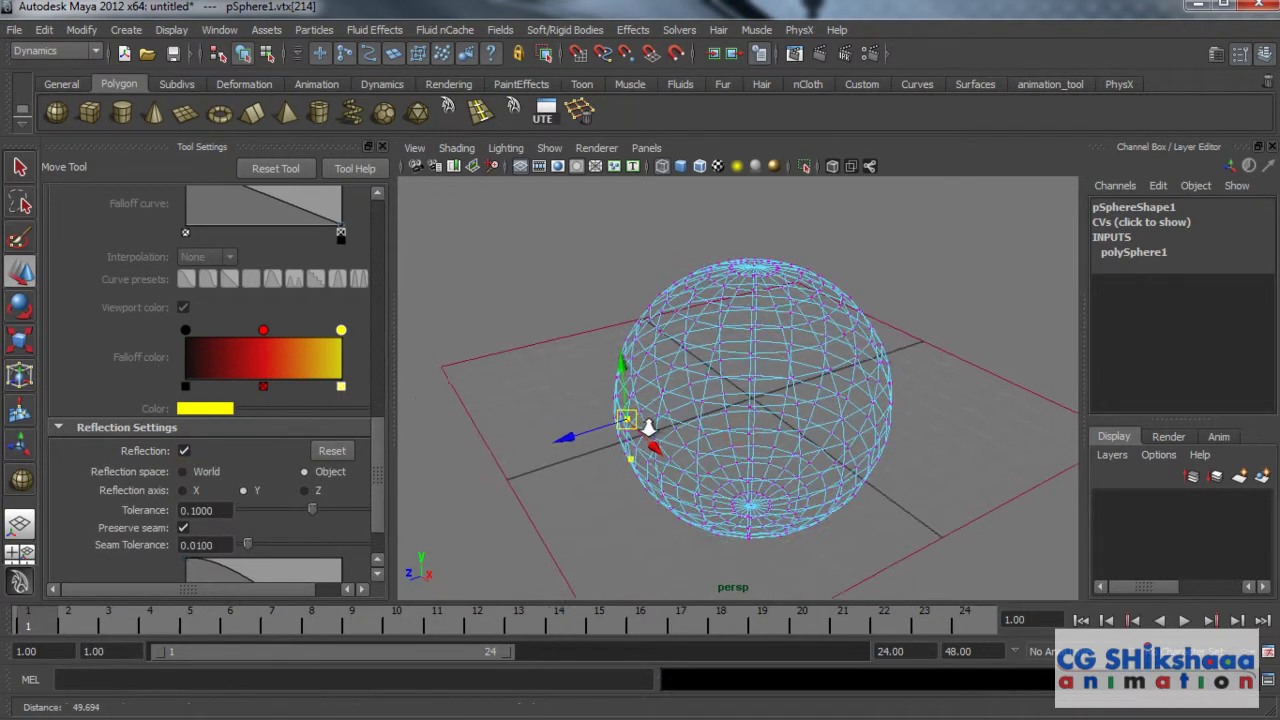
alt+right_drag(634, 424, 632, 450)
alt+drag(630, 449, 645, 445)
key(space)
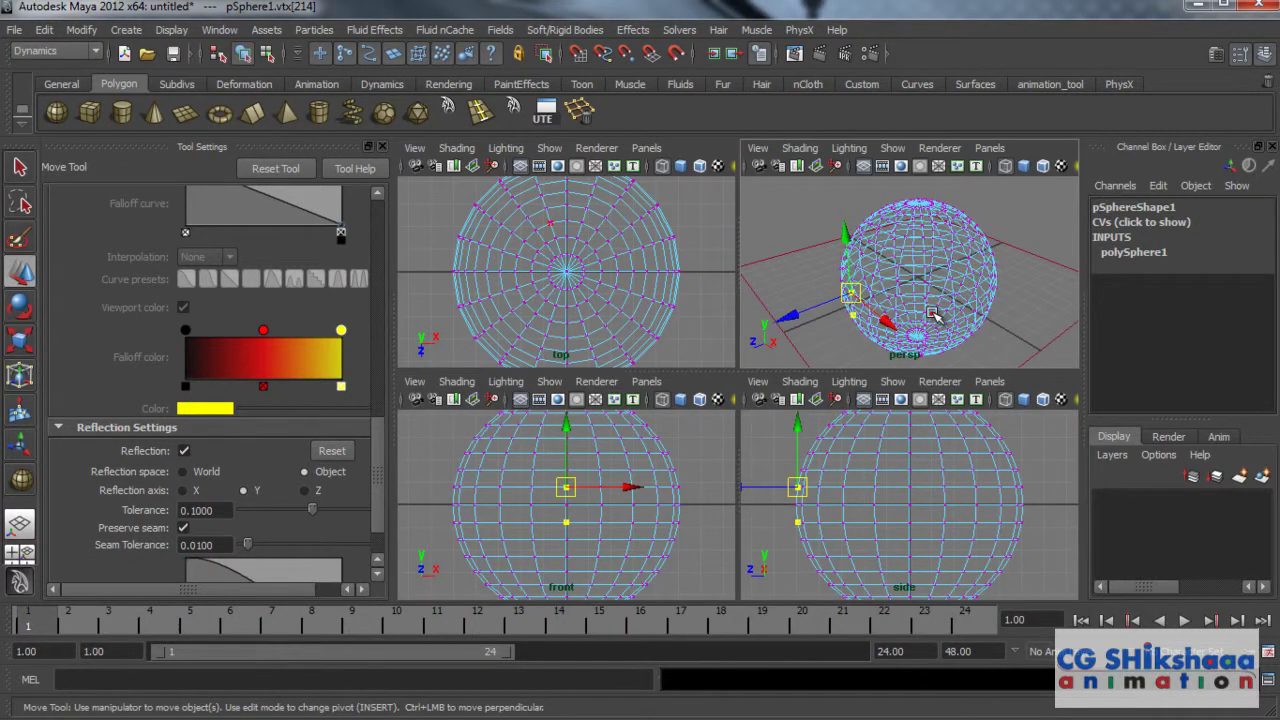
key(space)
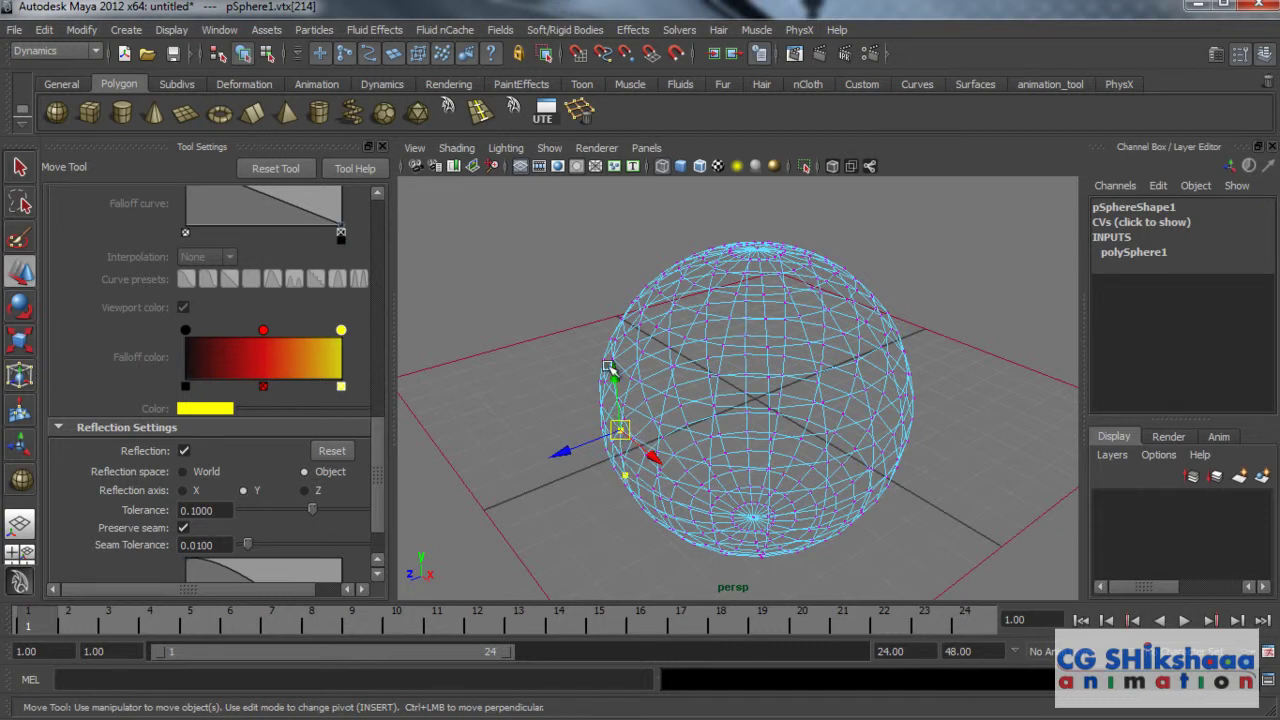
key(space)
key(space)
Set the reflection axis to X and check the vertex selection in the four-view layout
click(196, 493)
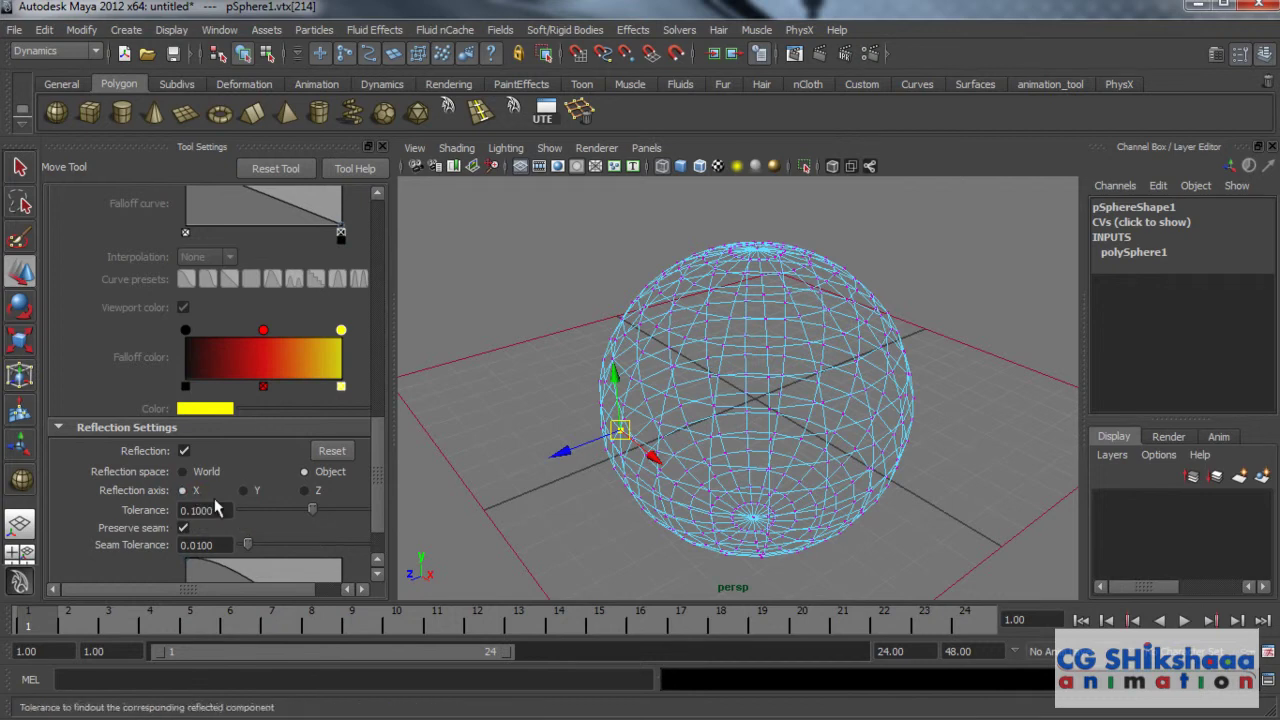
alt+drag(728, 418, 738, 426)
key(space)
key(space)
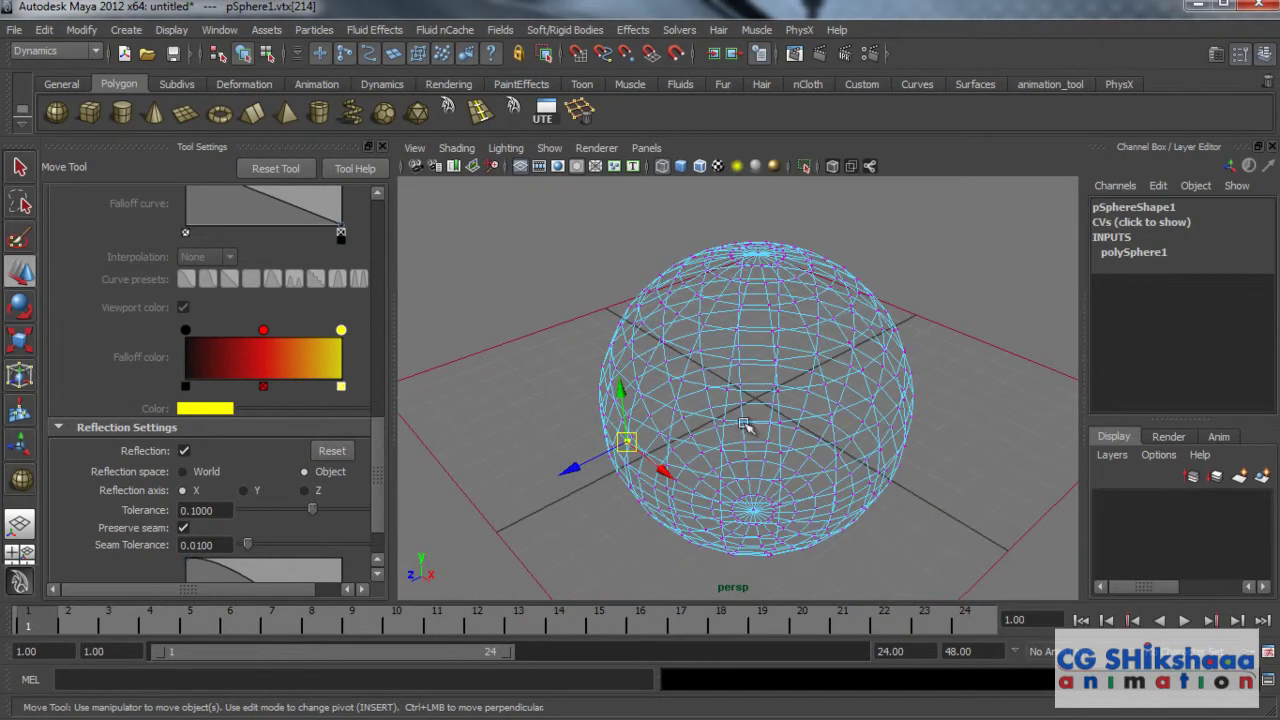
Set the reflection axis to Z, try pulling the mirrored vertex pair outward, and undo the move
click(304, 490)
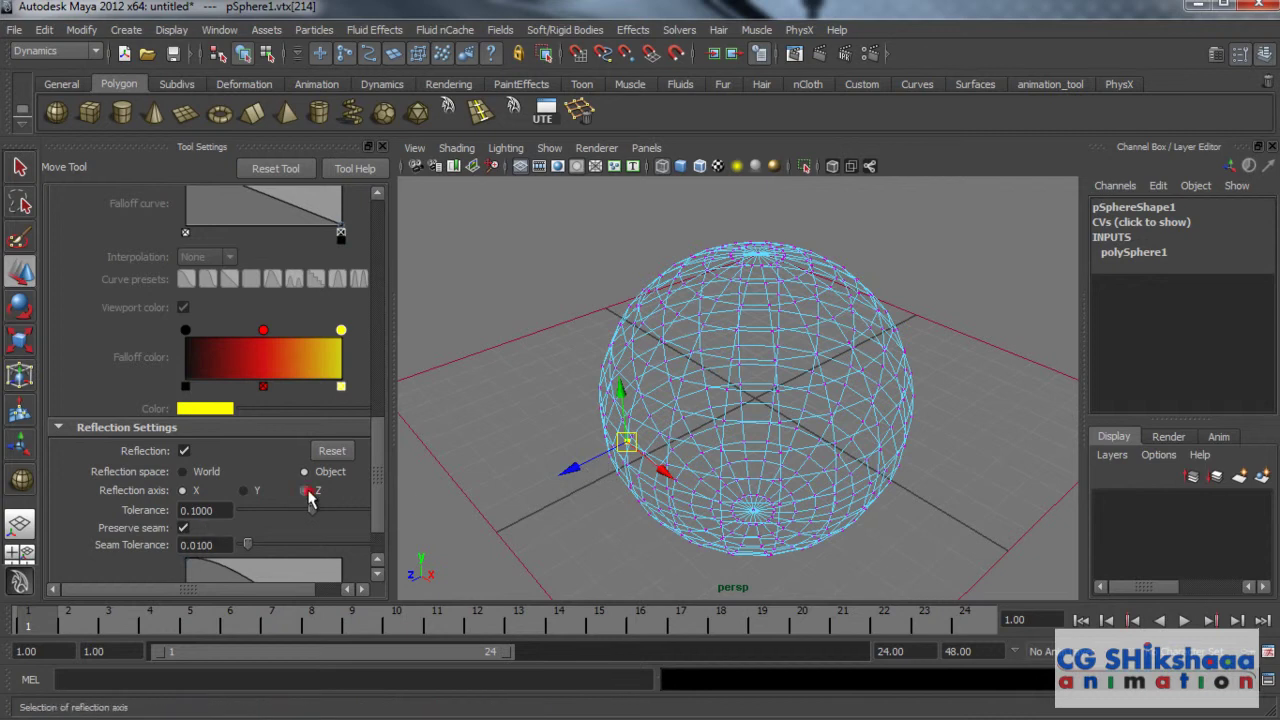
mouse_move(884, 377)
alt+mouse_down()
mouse_move(820, 360)
mouse_move(909, 377)
alt+mouse_up()
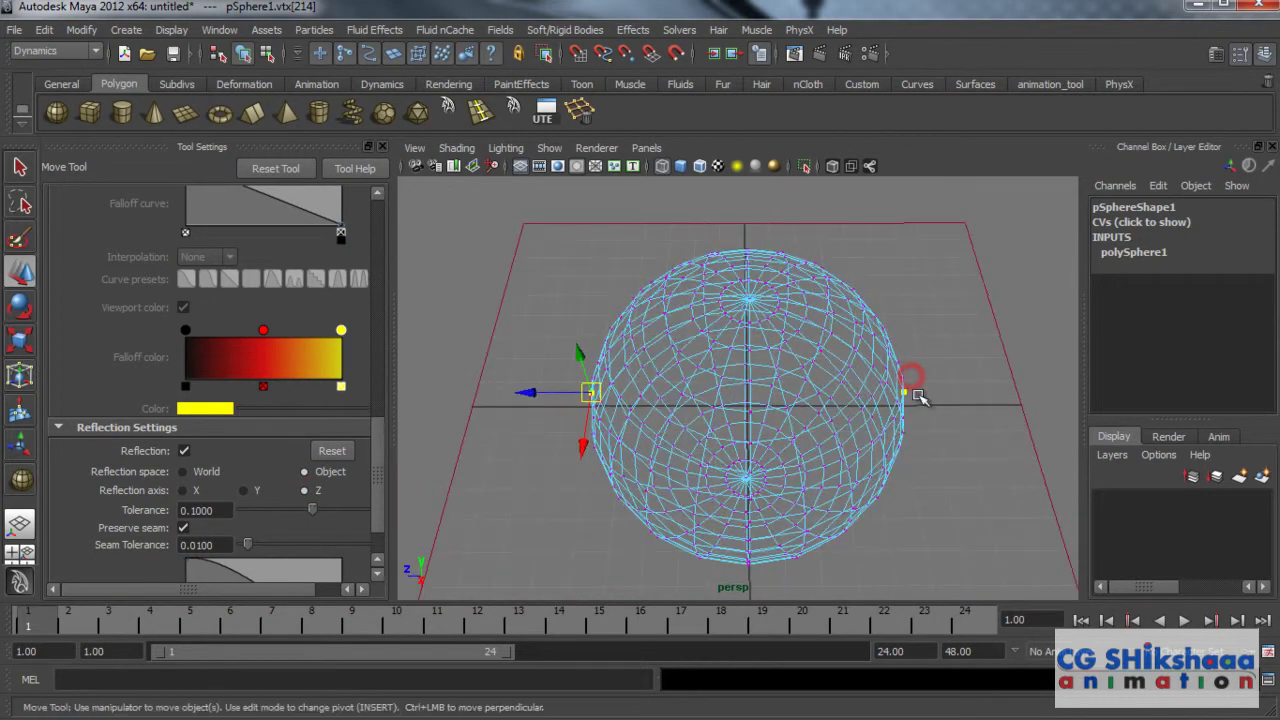
alt+drag(668, 434, 666, 434)
mouse_move(591, 401)
mouse_down()
mouse_move(534, 390)
mouse_move(572, 396)
mouse_up()
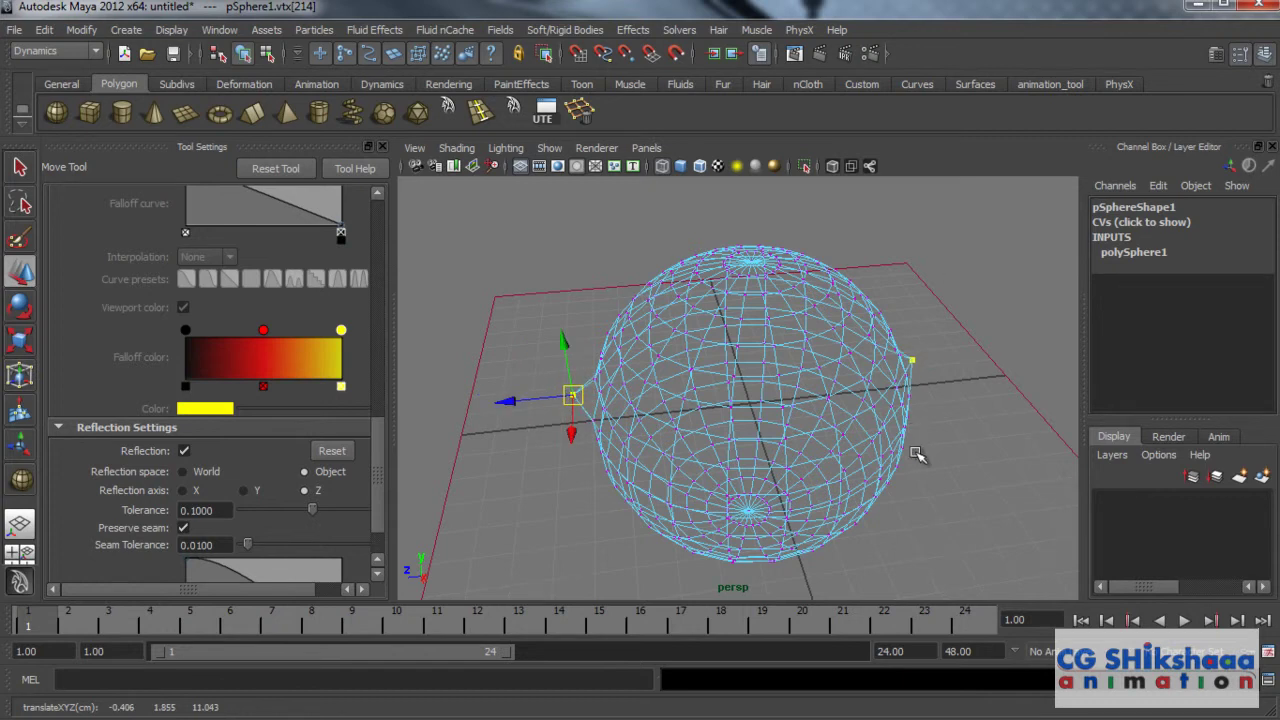
key(ctrl+z)
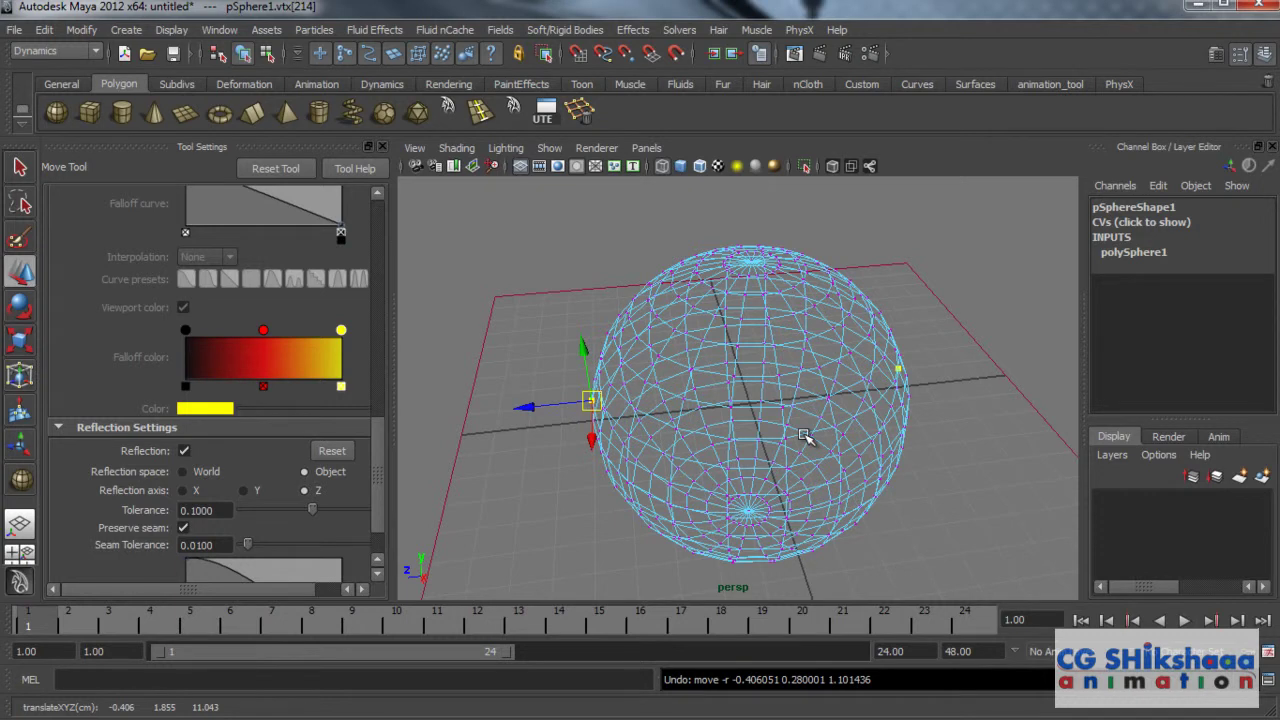
Return the sphere to object mode and select the whole sphere
right_drag(745, 330, 800, 287)
click(770, 325)
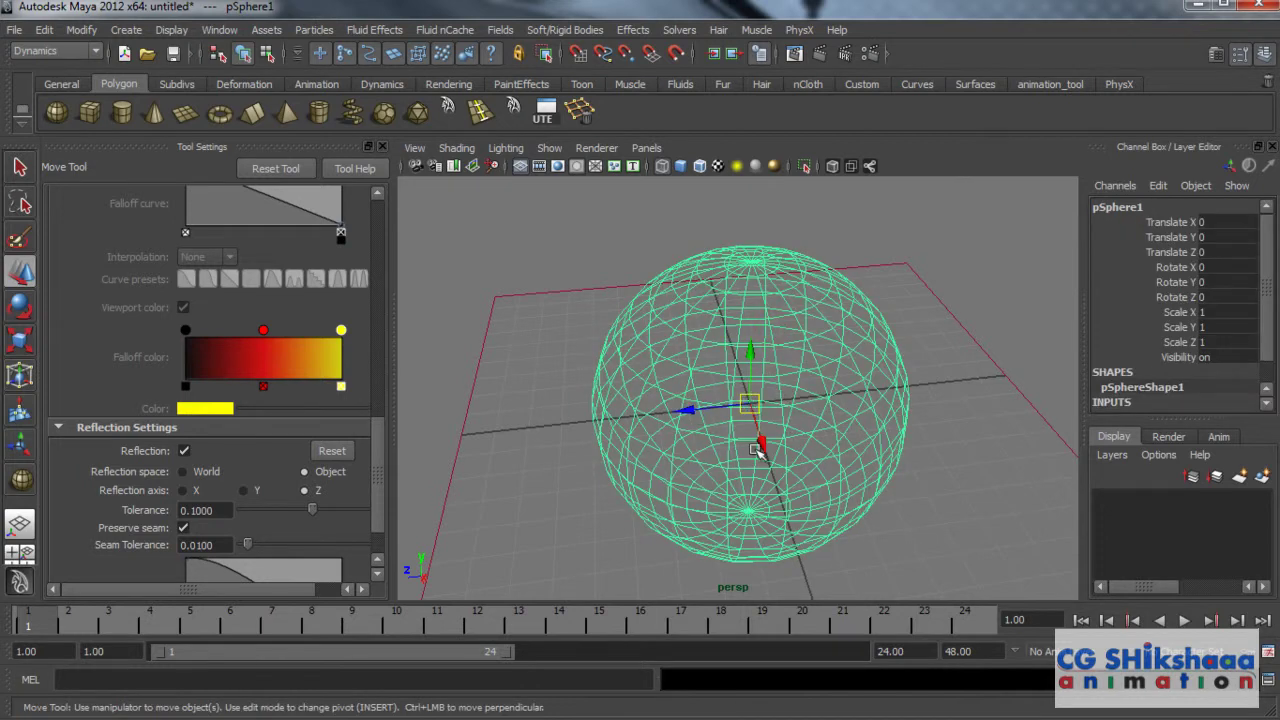
scroll(876, 440, down, 2)
alt+drag(867, 422, 860, 418)
alt+drag(757, 376, 763, 429)
Try rotating the sphere around its central pivot, and undo the rotation
key(e)
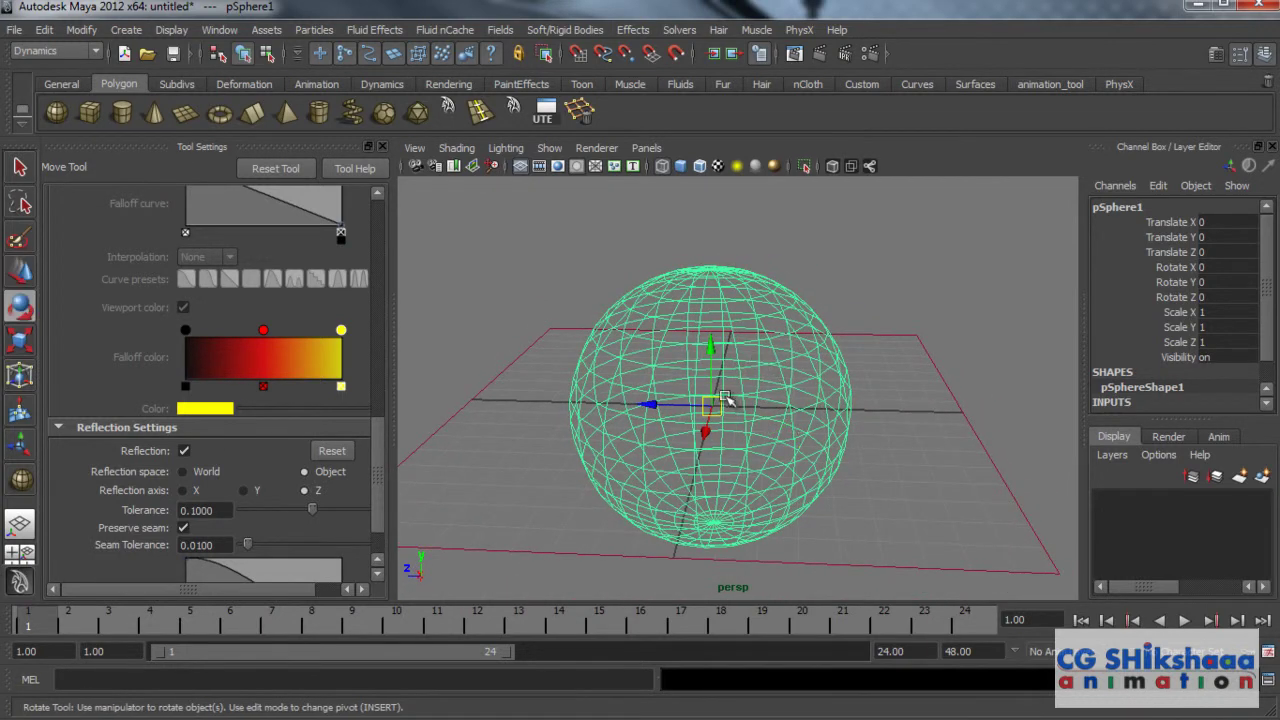
mouse_move(766, 334)
mouse_down()
mouse_move(778, 350)
mouse_move(745, 340)
mouse_move(762, 348)
mouse_up()
key(ctrl+z)
key(ctrl+z)
key(ctrl+z)
key(ctrl+z)
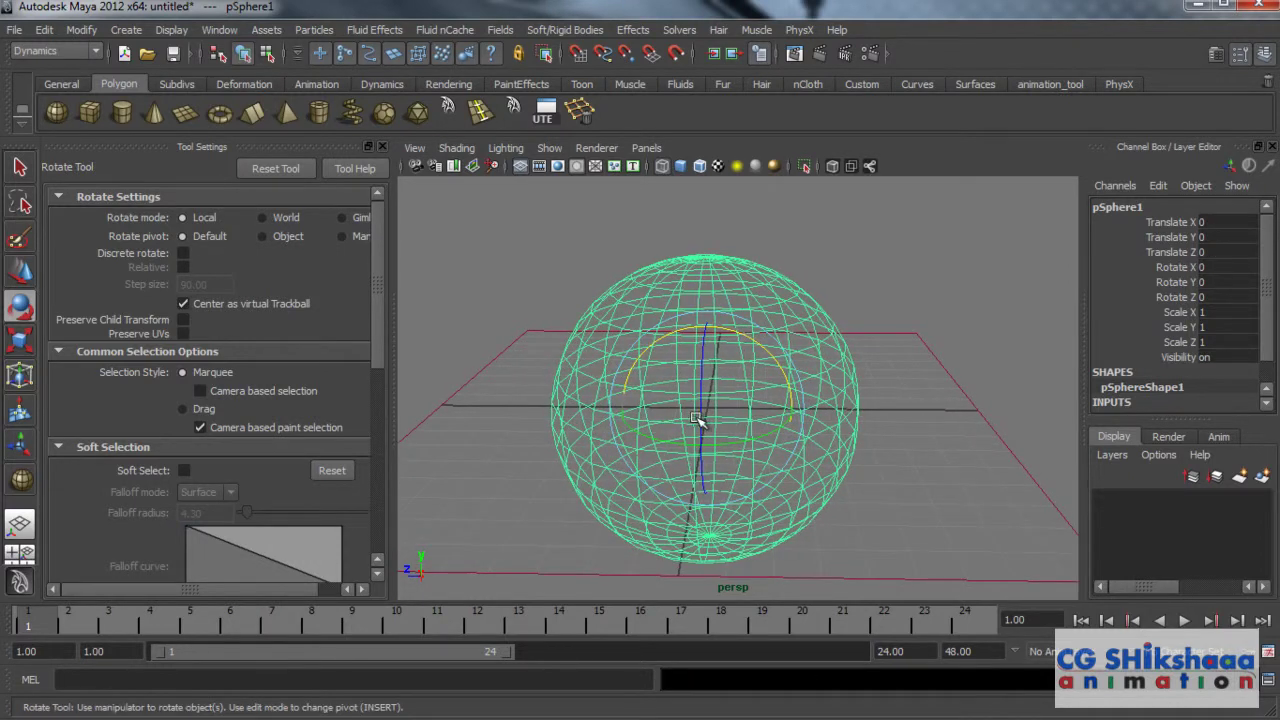
Shift the sphere's pivot with the Move tool along the Z axis from its centre to its outer edge
alt+middle_drag(858, 411, 840, 412)
alt+drag(840, 412, 749, 455)
key(w)
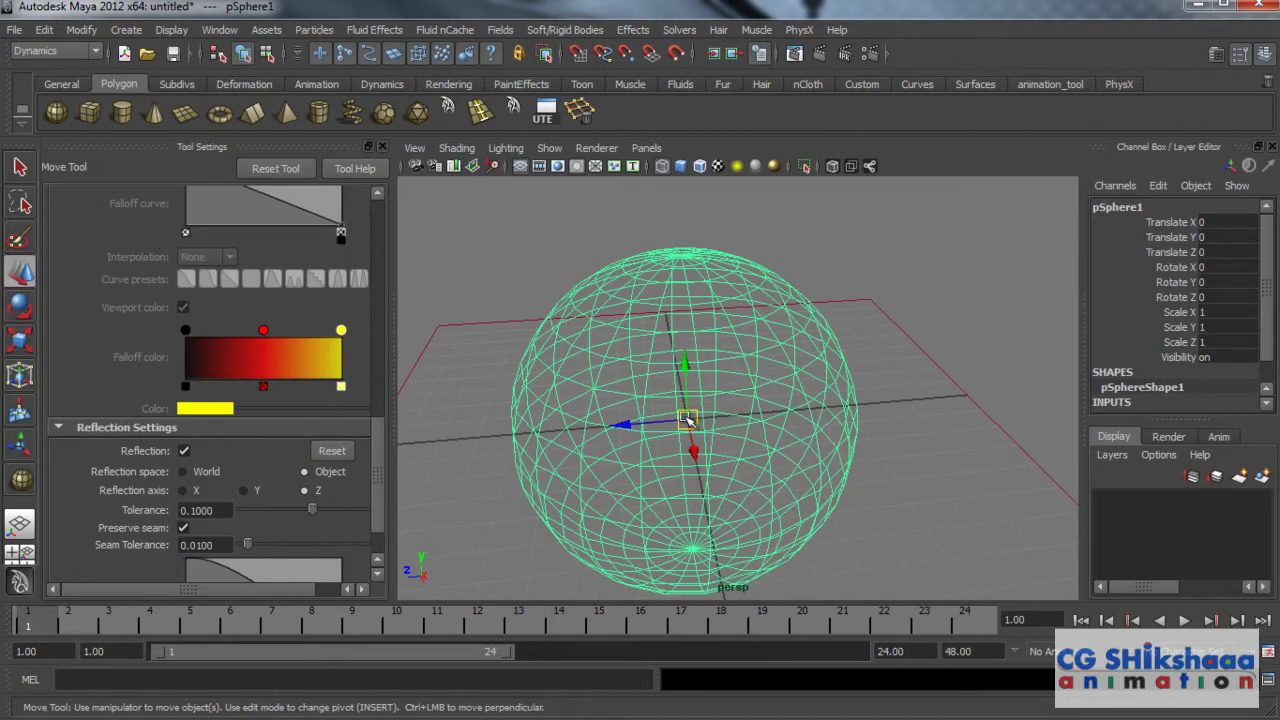
alt+drag(829, 429, 835, 430)
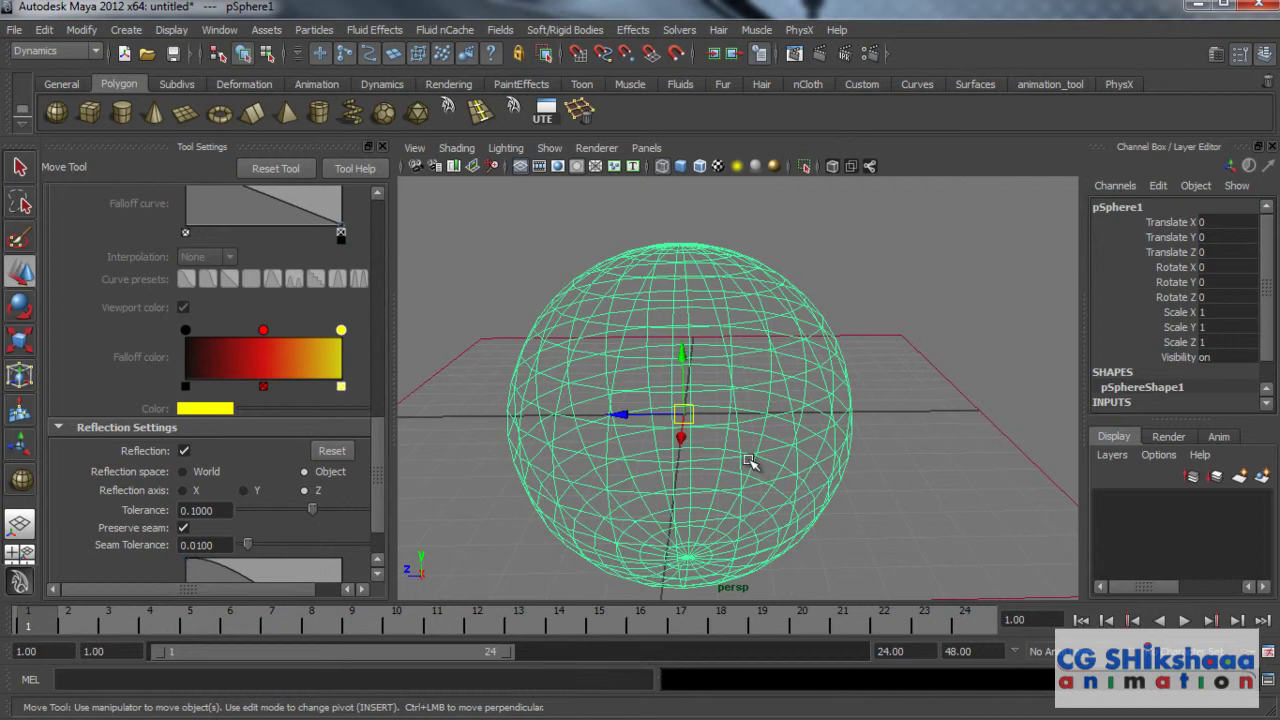
key(Insert)
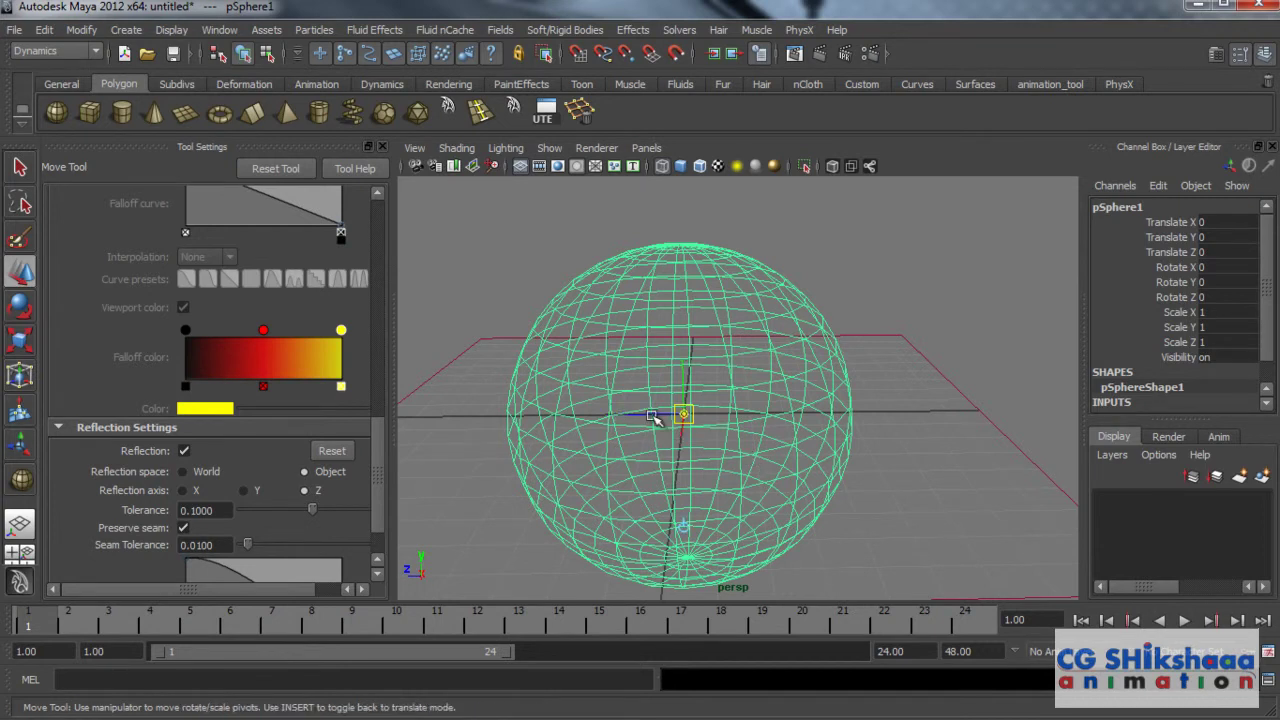
drag(652, 413, 684, 430)
key(ctrl+z)
key(Insert)
drag(655, 418, 823, 468)
key(Insert)
Try rotating the sphere by about -47 degrees in X around its offset pivot, and undo the rotation
alt+drag(777, 438, 794, 431)
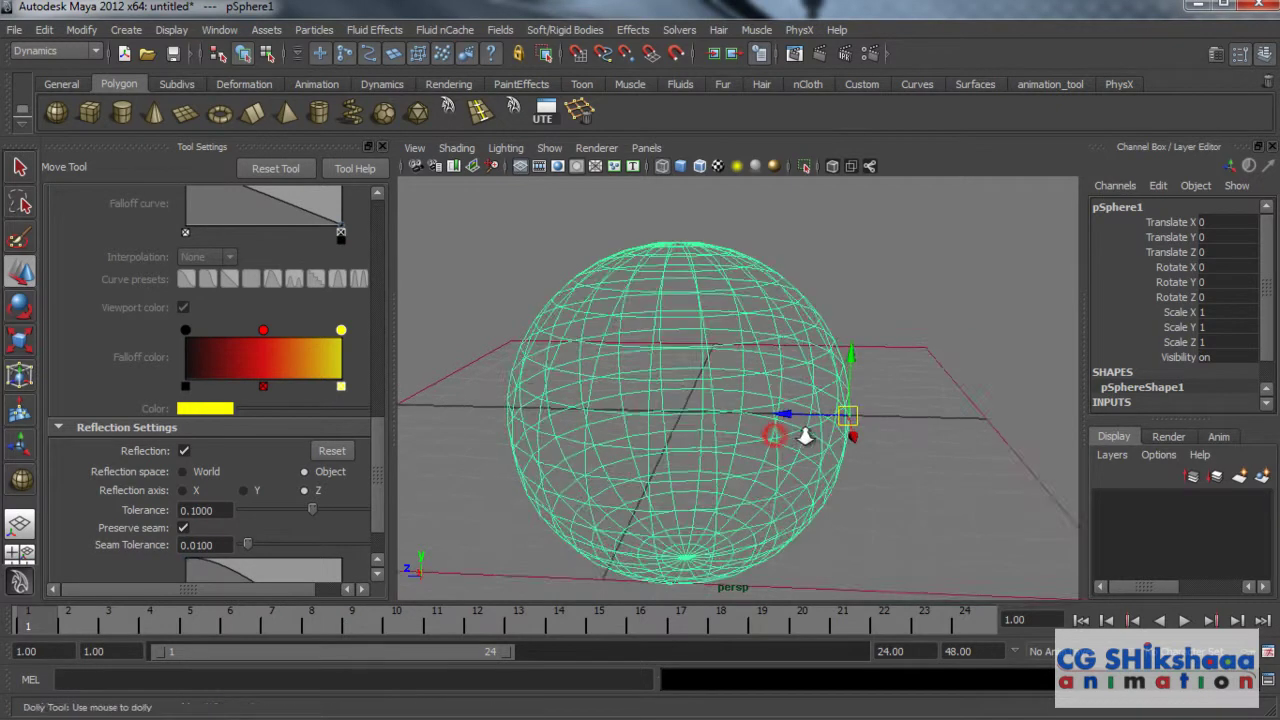
alt+right_drag(794, 431, 826, 437)
alt+right_drag(884, 385, 866, 381)
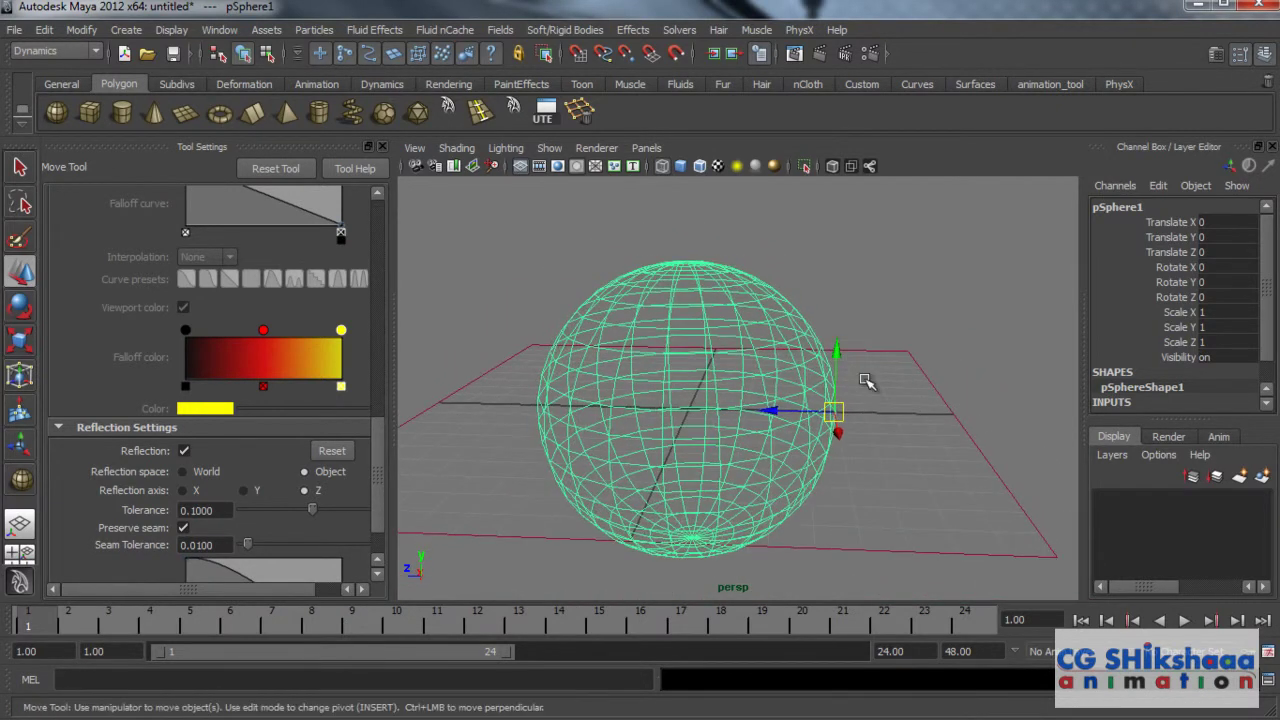
key(e)
drag(809, 334, 887, 367)
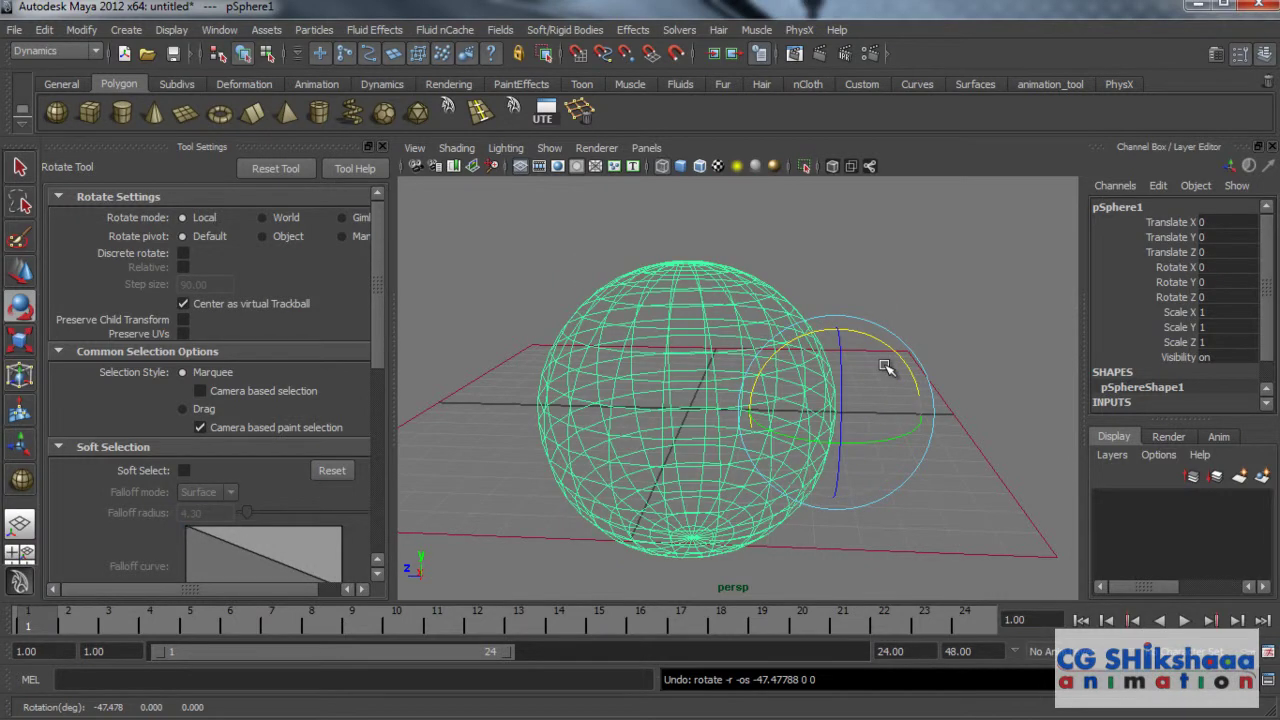
key(w)
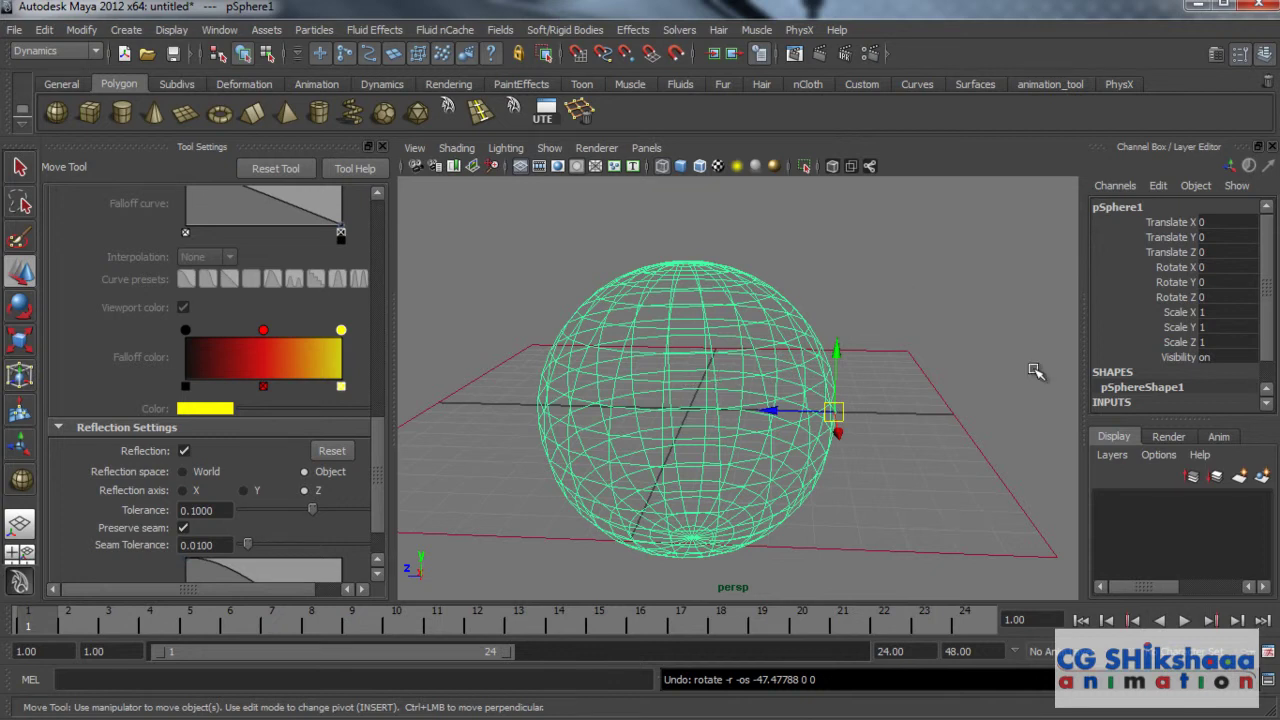
Try swinging the sphere around its offset pivot, starting with about 88 degrees in Y, and undo both rotations
key(e)
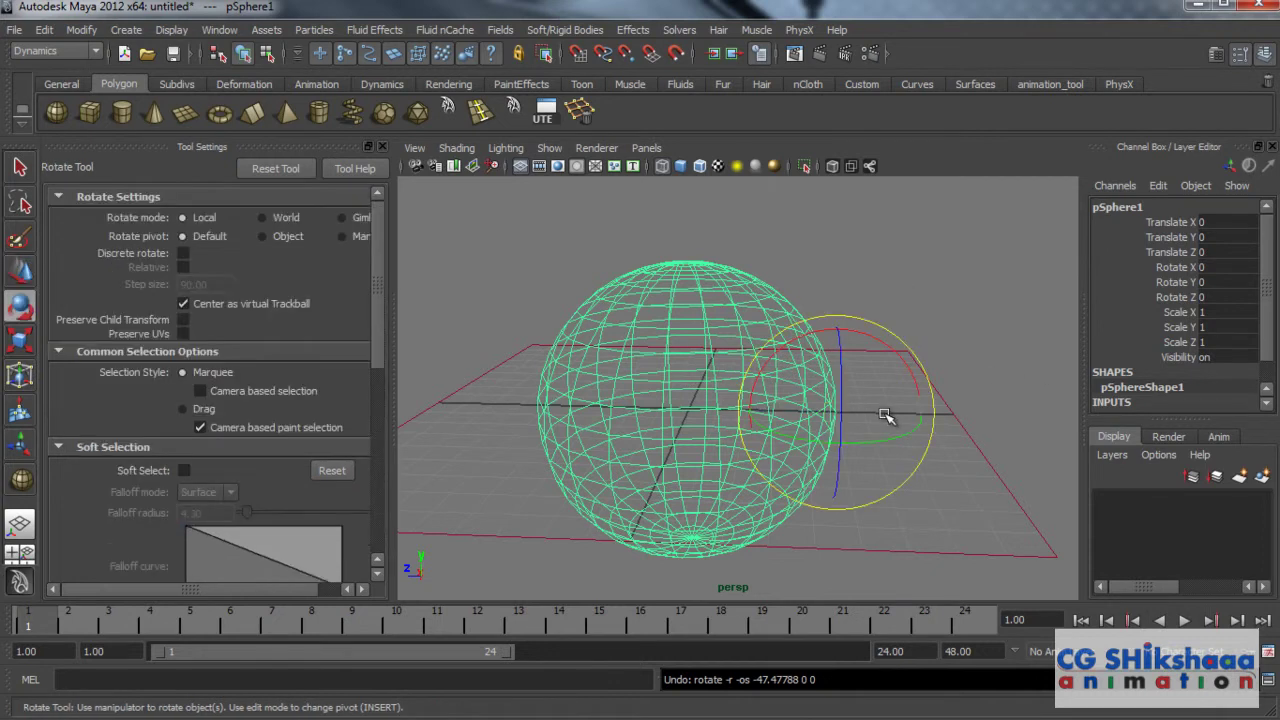
drag(845, 447, 1006, 457)
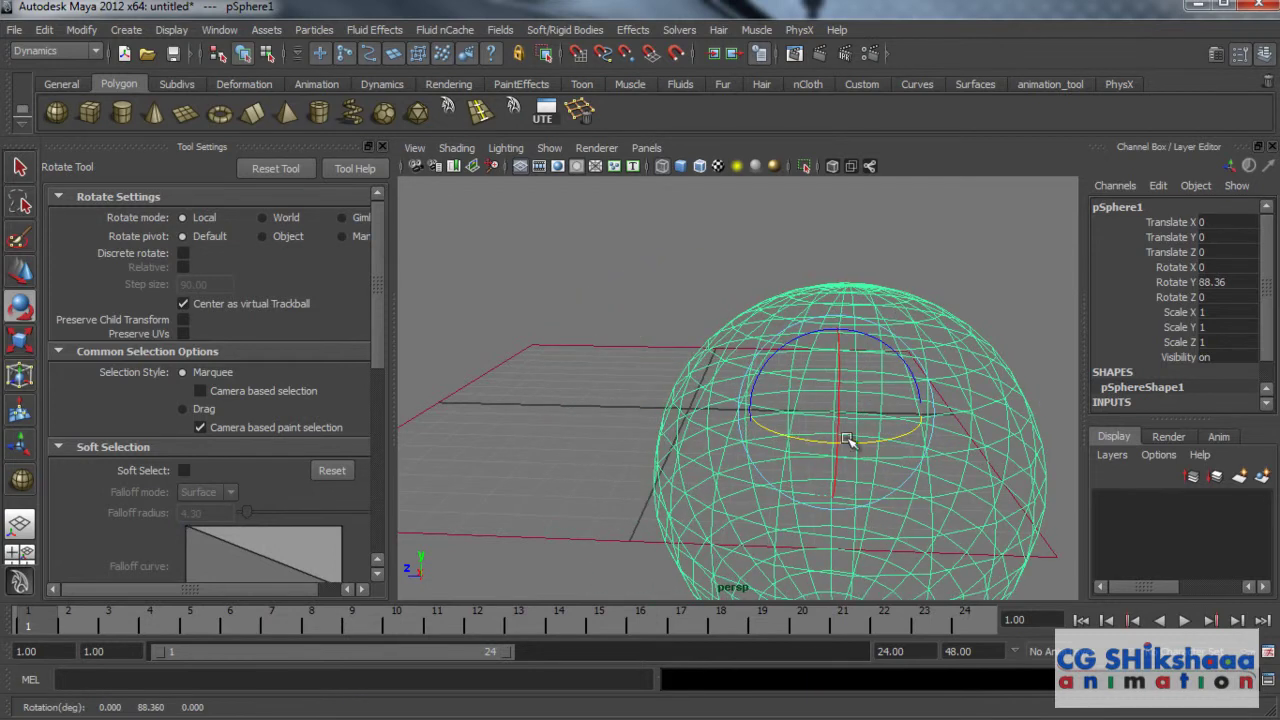
drag(792, 434, 943, 437)
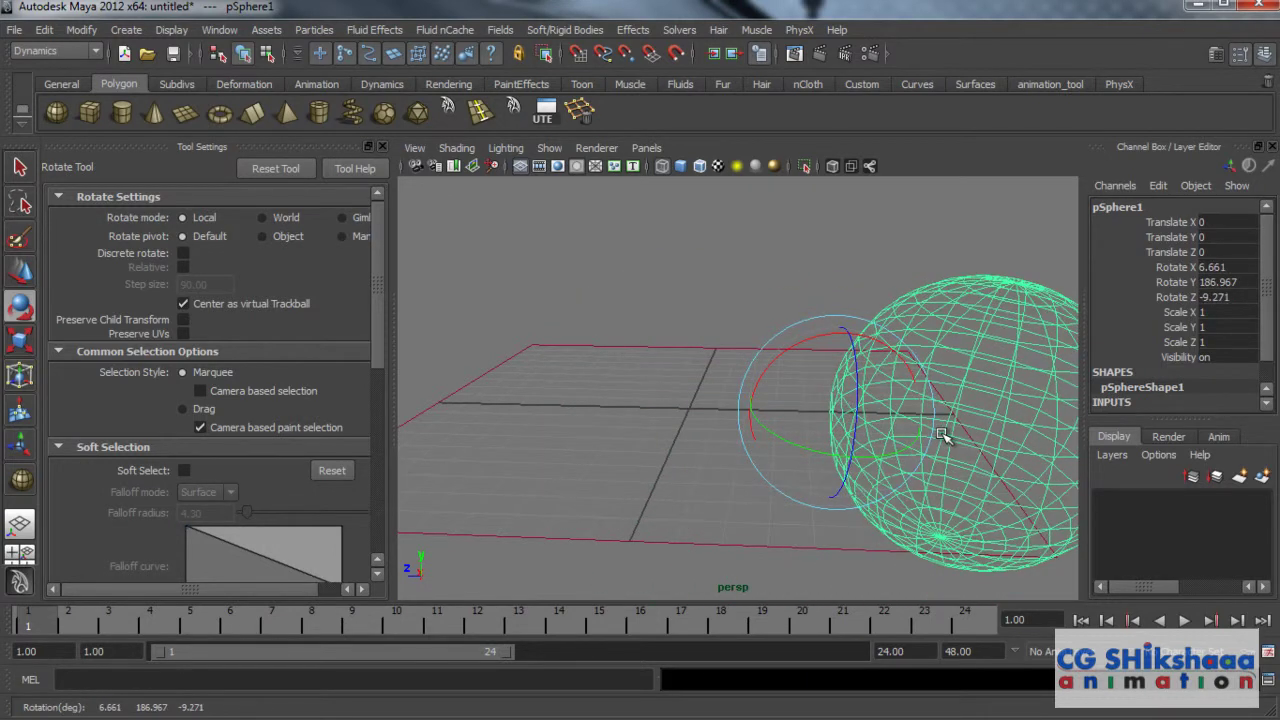
key(ctrl+z)
key(ctrl+z)
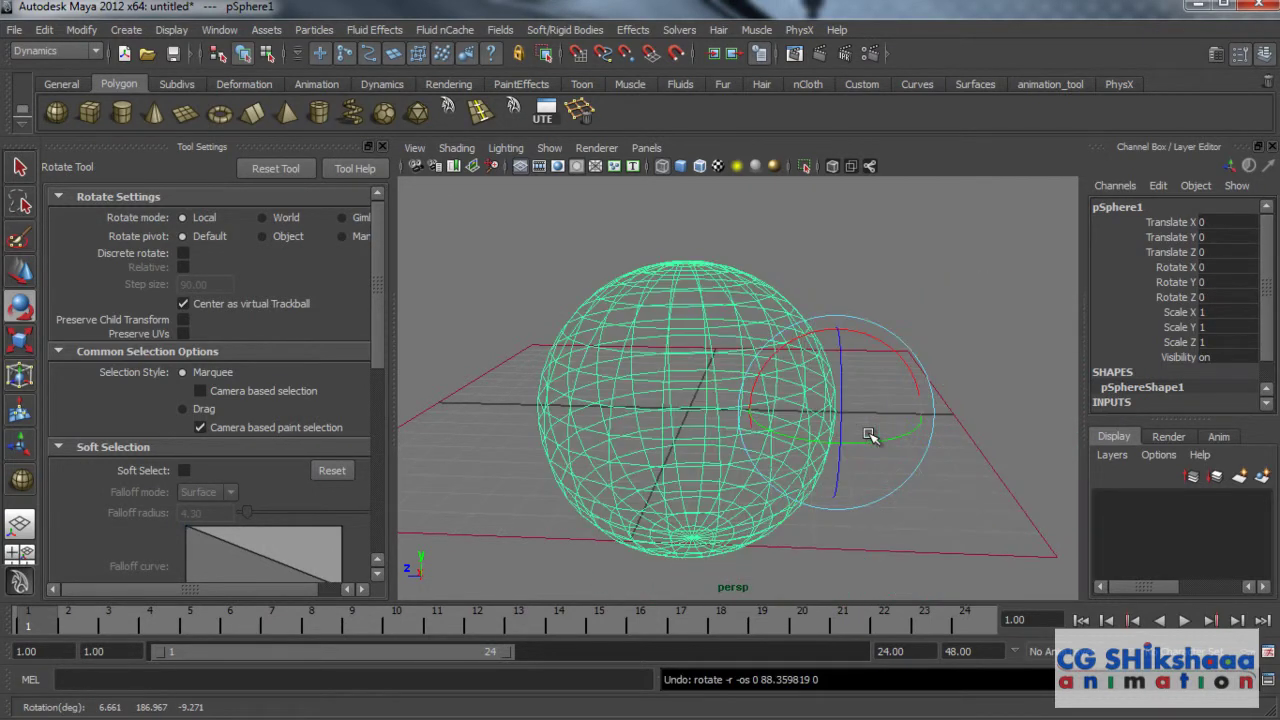
Set the sphere's Scale Z to -1 to flip it across its offset pivot
key(w)
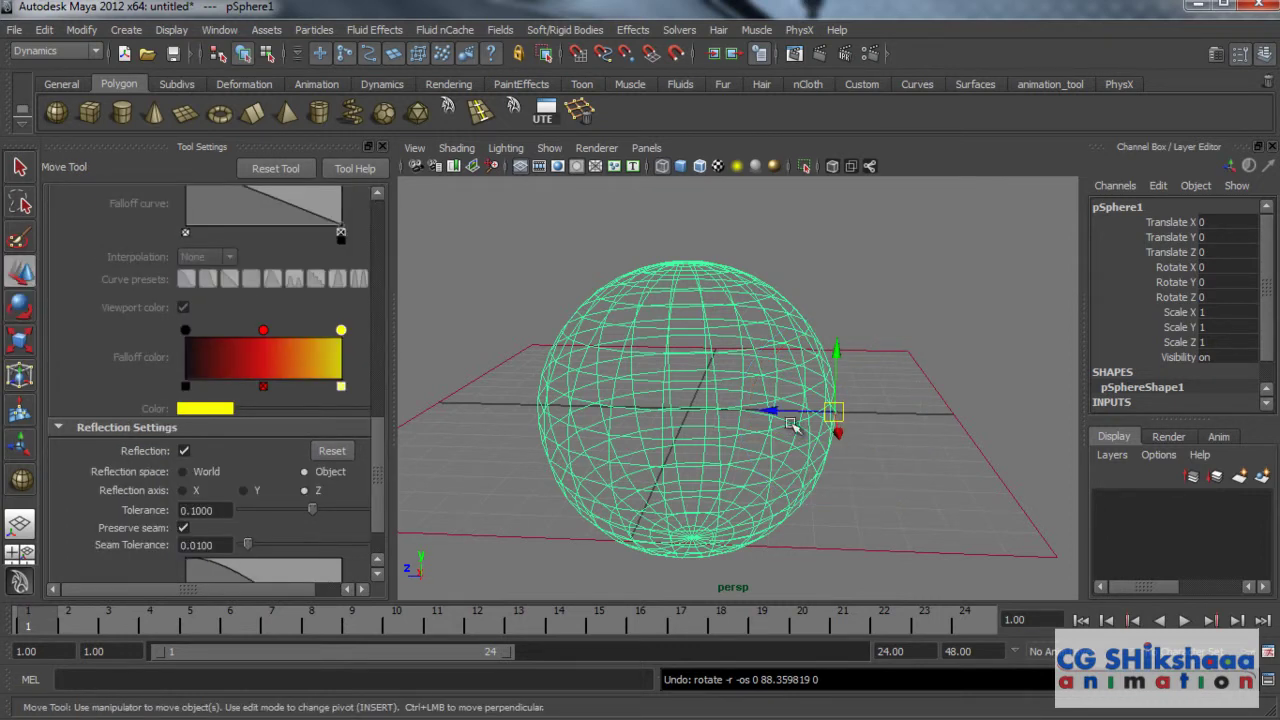
alt+drag(792, 442, 766, 420)
scroll(804, 431, up, 2)
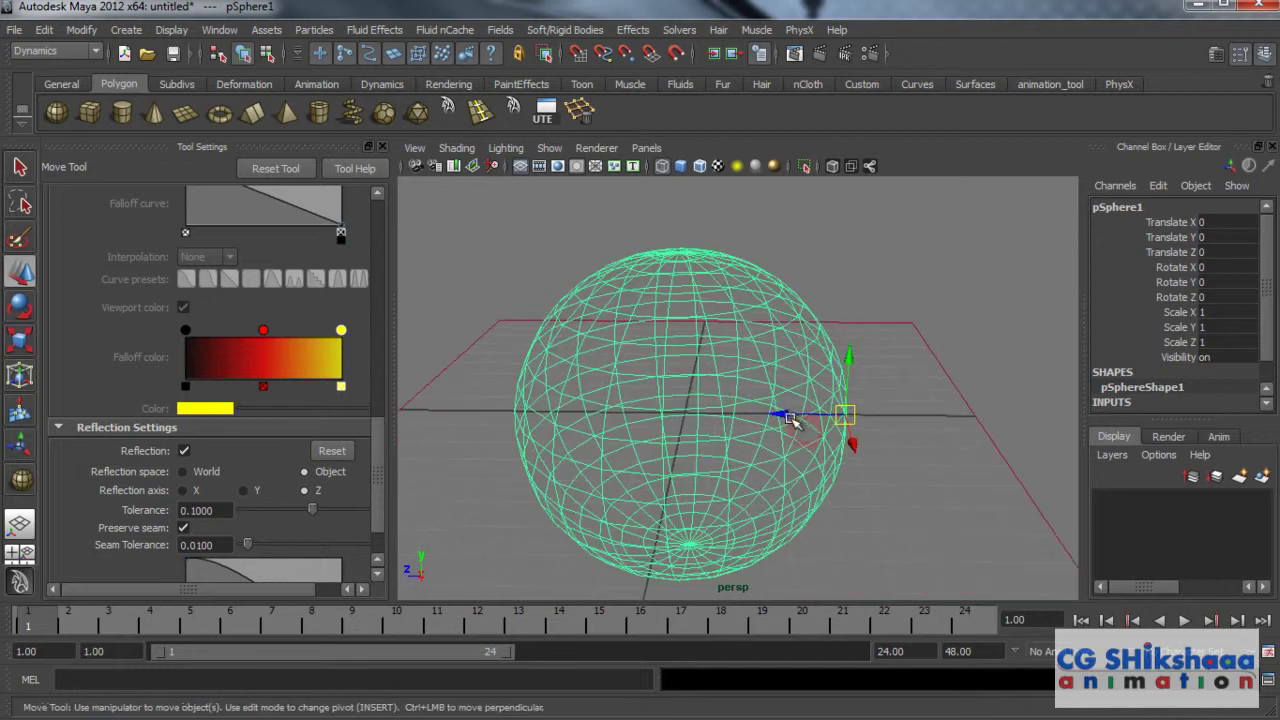
click(1214, 342)
key(Return)
alt+right_drag(1018, 390, 928, 391)
alt+middle_drag(928, 391, 886, 395)
alt+drag(895, 427, 897, 405)
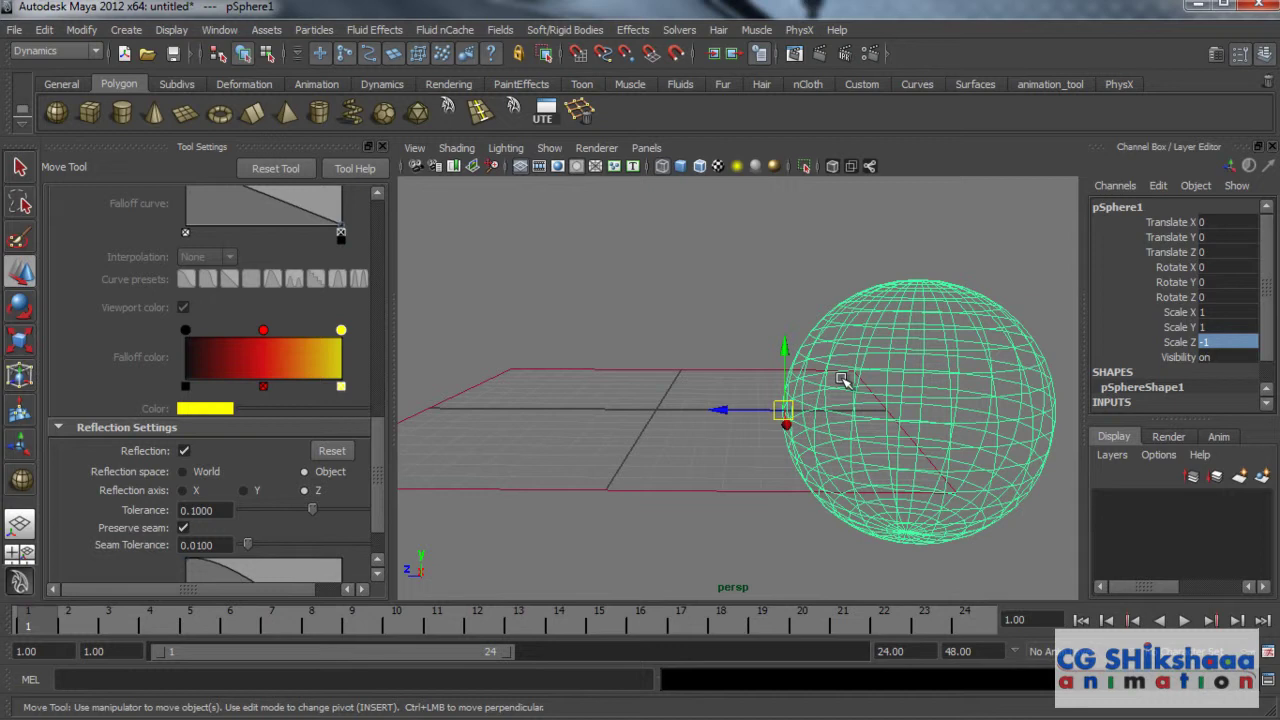
alt+drag(842, 380, 880, 480)
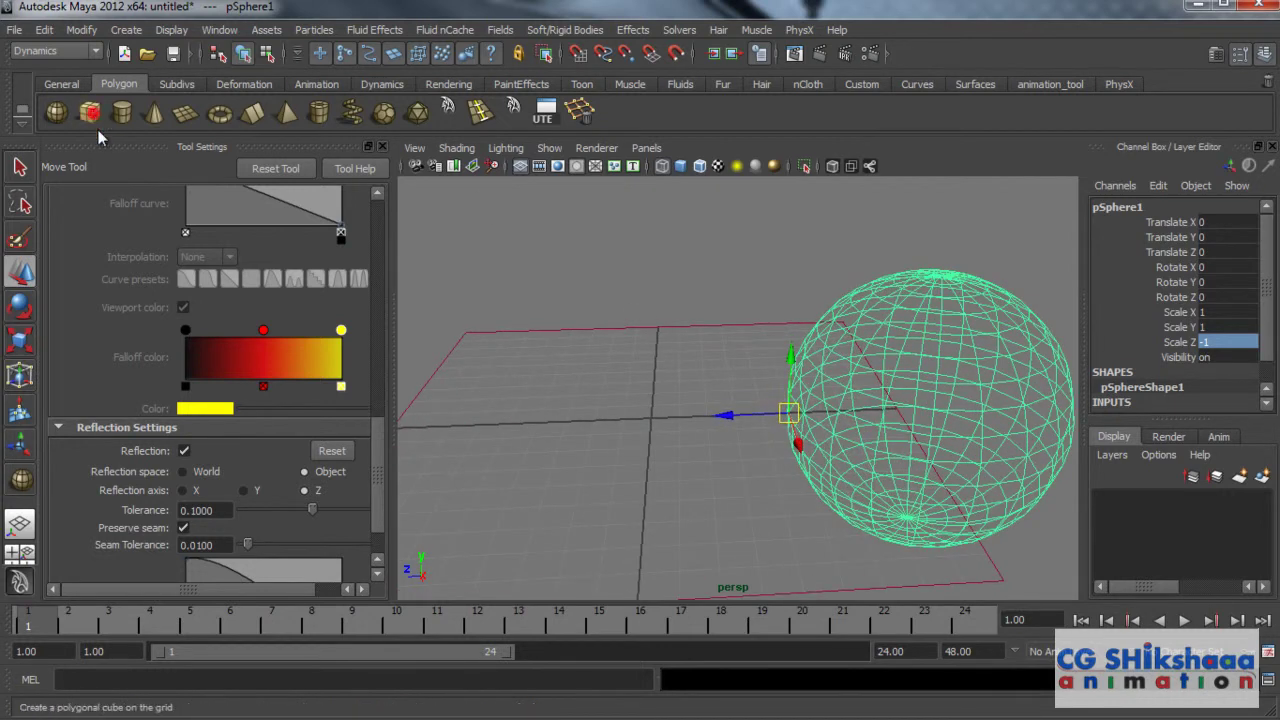
Create a polygon cube near the grid centre, positioned at about X 2.7, Y 4.8, Z 2.7
click(89, 112)
drag(557, 400, 678, 495)
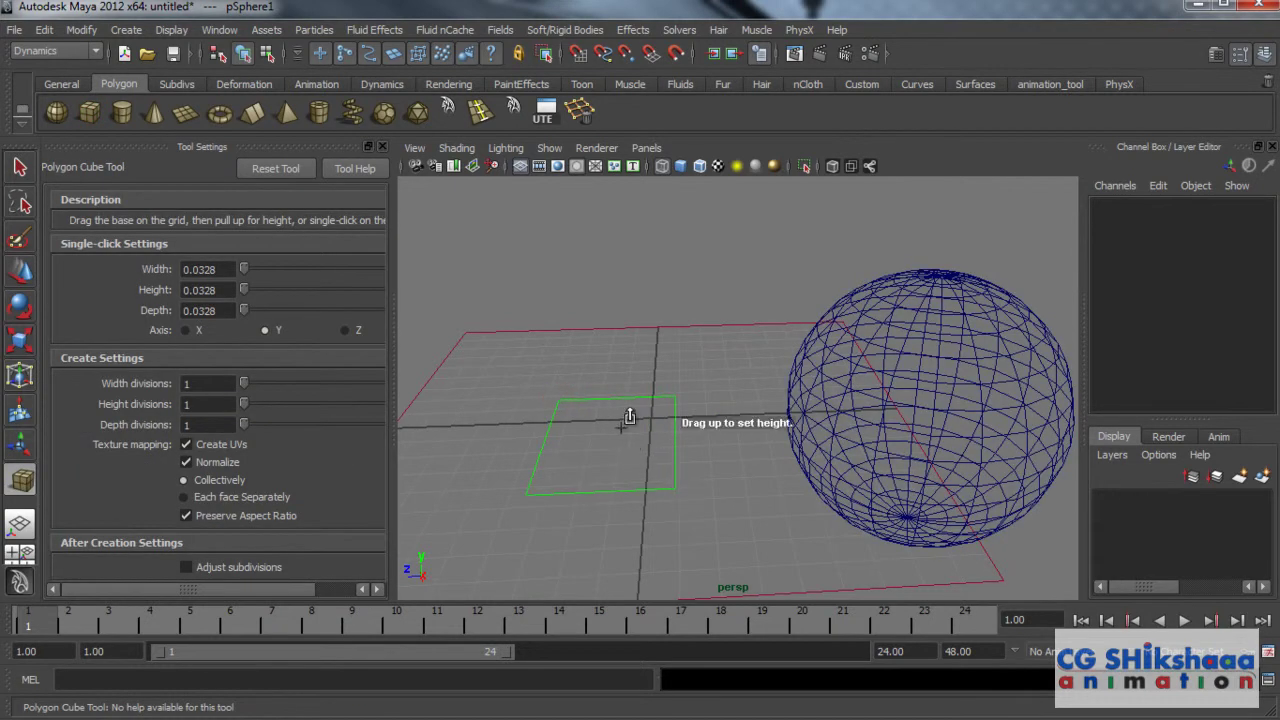
drag(606, 440, 610, 303)
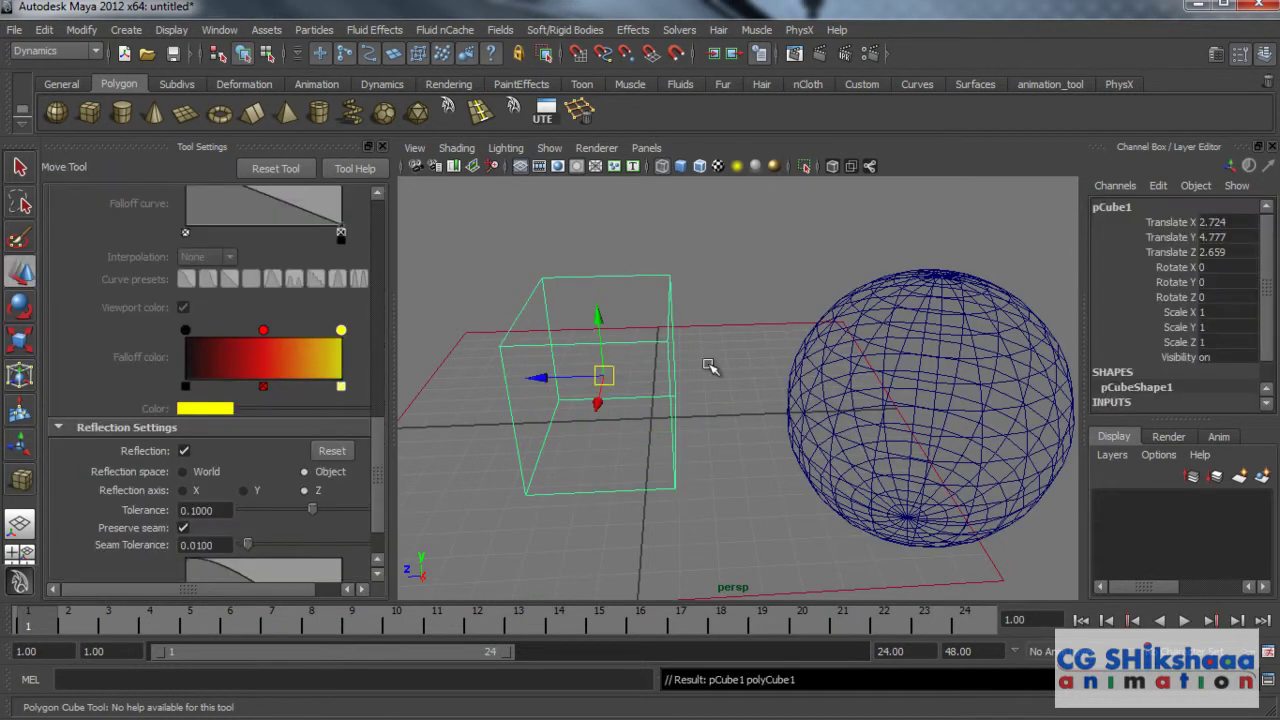
Select the sphere and snap its offset pivot to the grid centre, giving Translate Z 9.966
scroll(759, 392, down, 2)
alt+drag(759, 392, 745, 440)
click(818, 520)
alt+drag(663, 429, 718, 420)
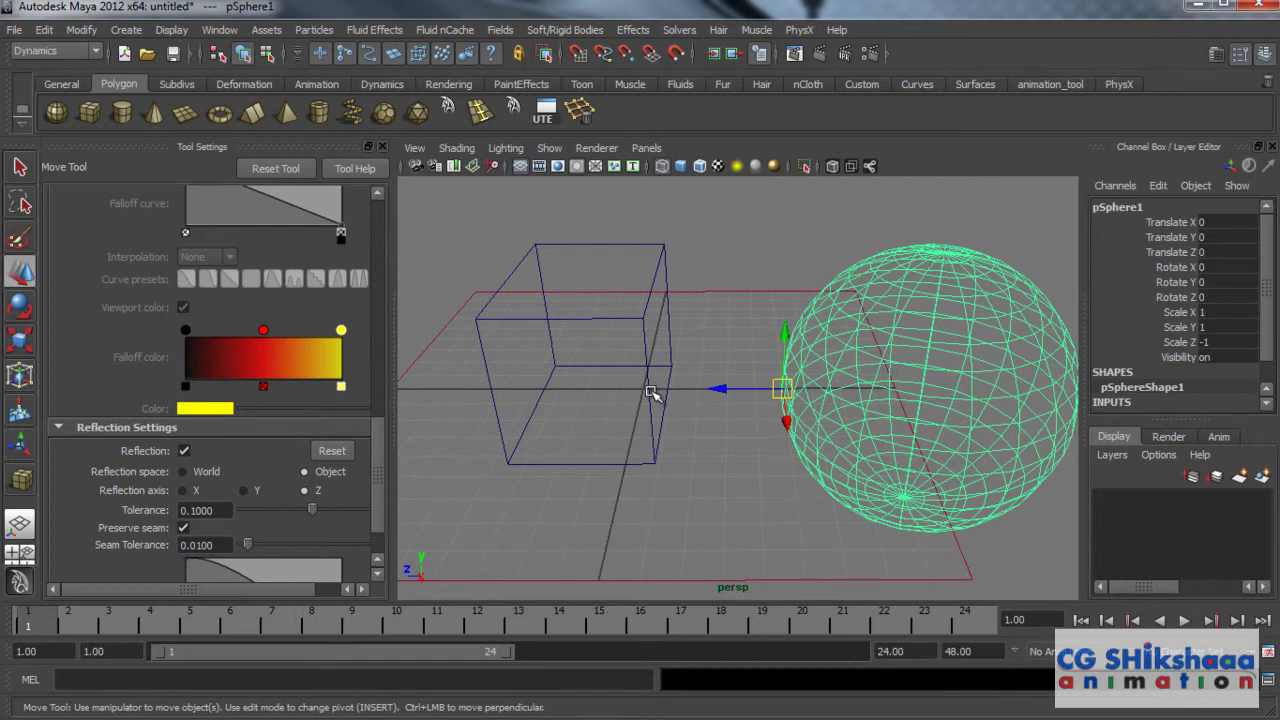
key(x)
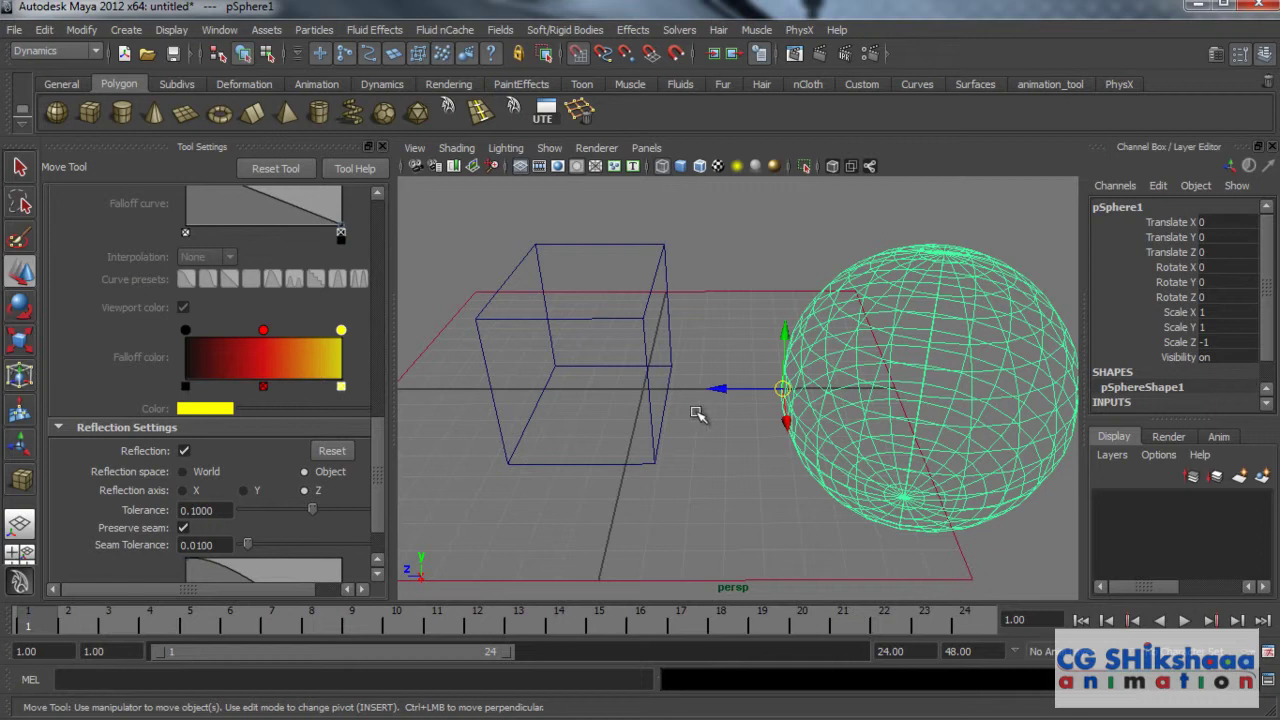
drag(783, 389, 650, 390)
alt+drag(777, 442, 800, 443)
alt+drag(721, 419, 699, 416)
alt+right_drag(699, 416, 716, 428)
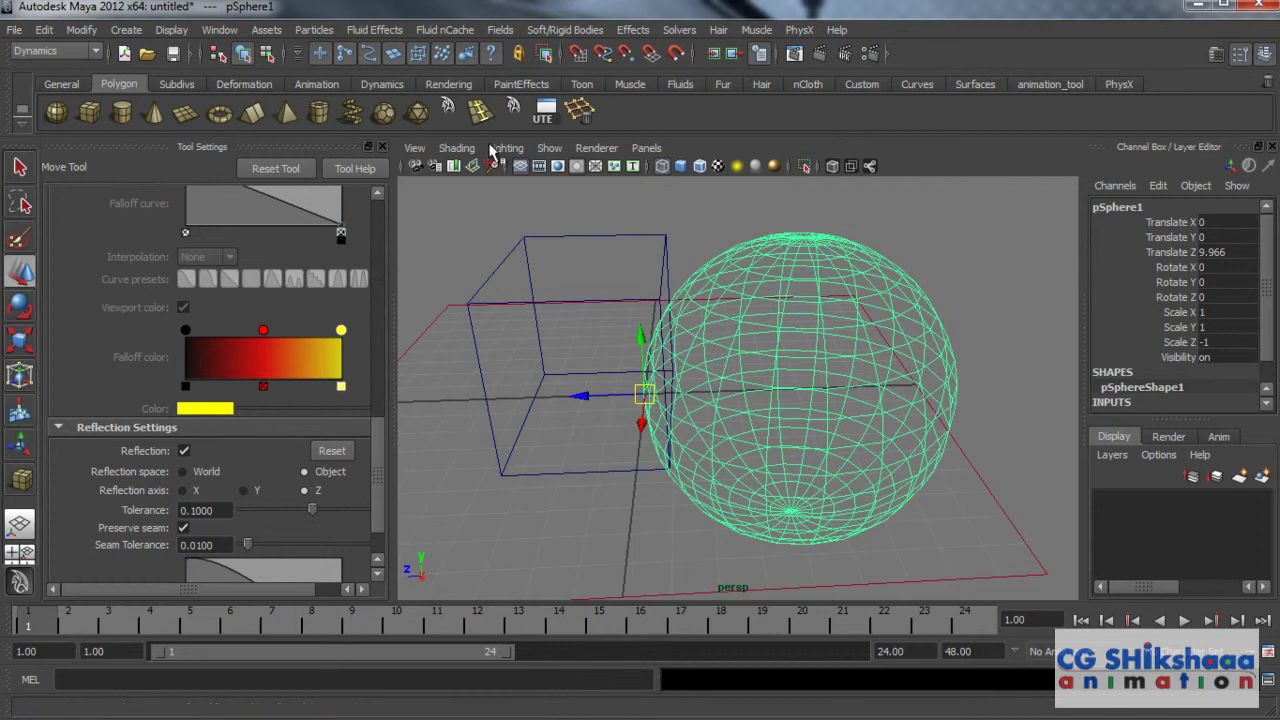
Center the sphere's pivot and move the sphere so its centre sits at the grid centre, giving Translate Z 19.933
click(86, 31)
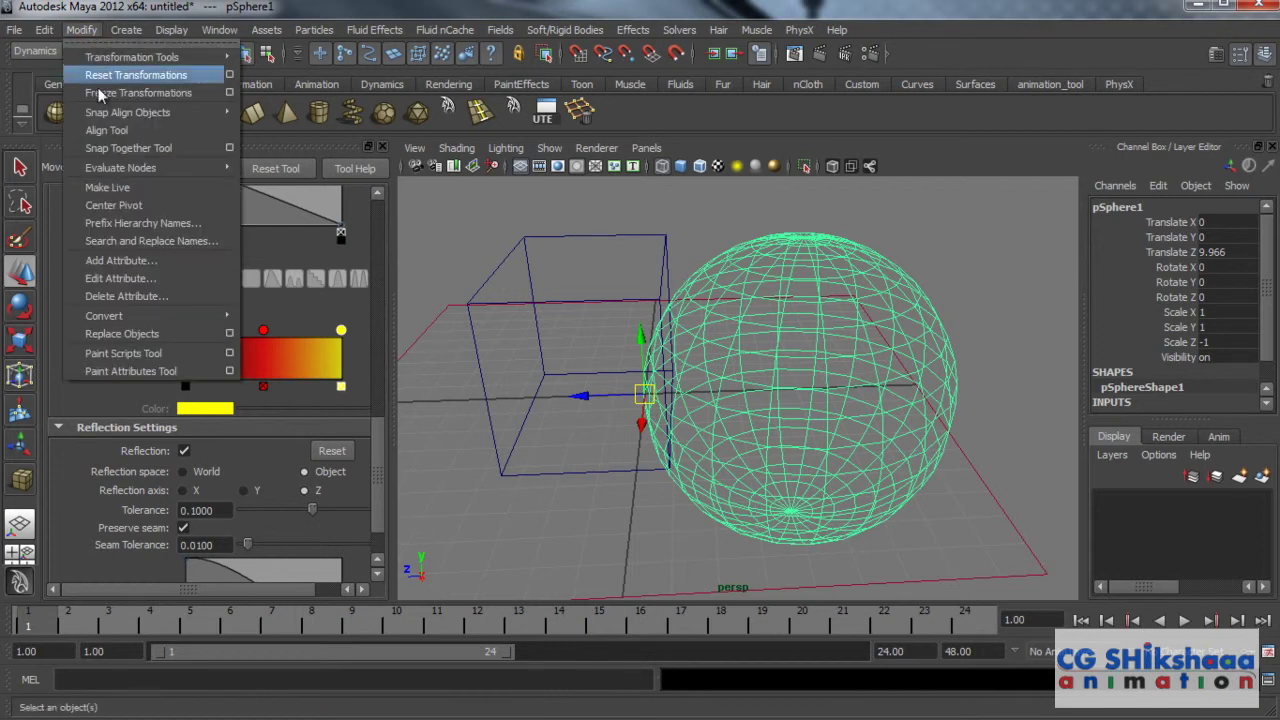
click(133, 206)
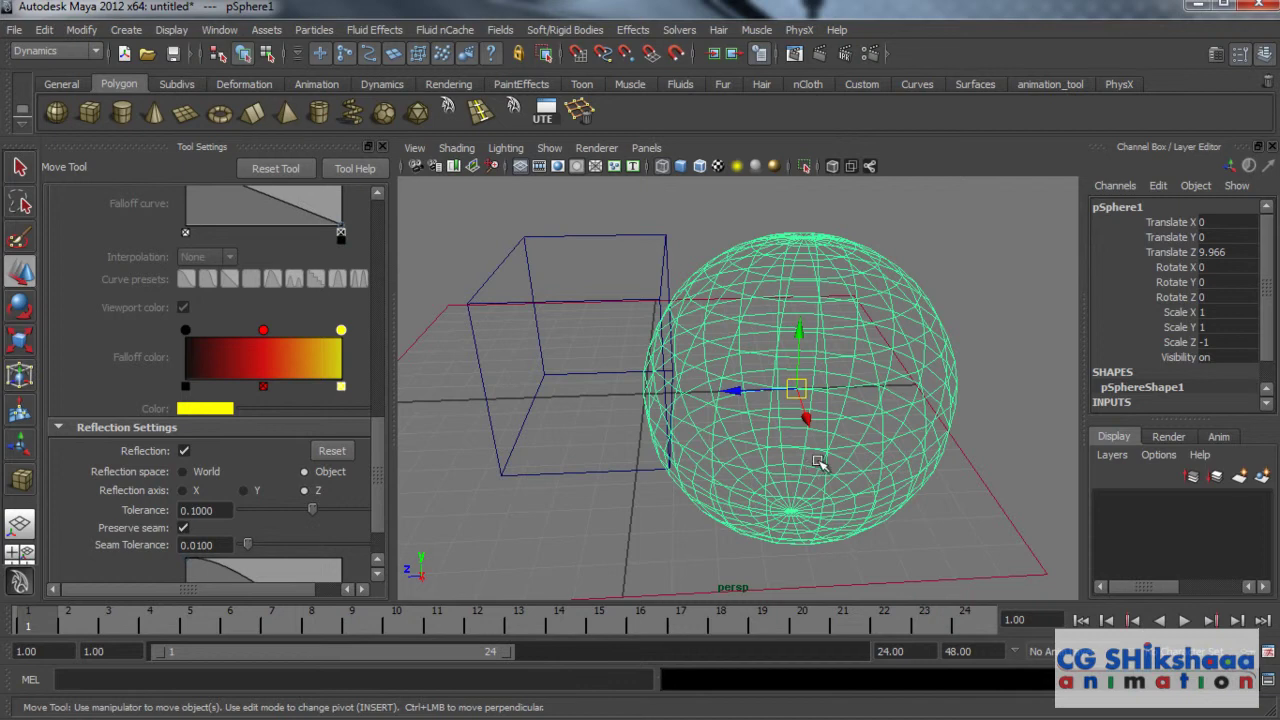
drag(797, 388, 641, 397)
alt+drag(764, 435, 711, 446)
alt+right_drag(711, 446, 685, 410)
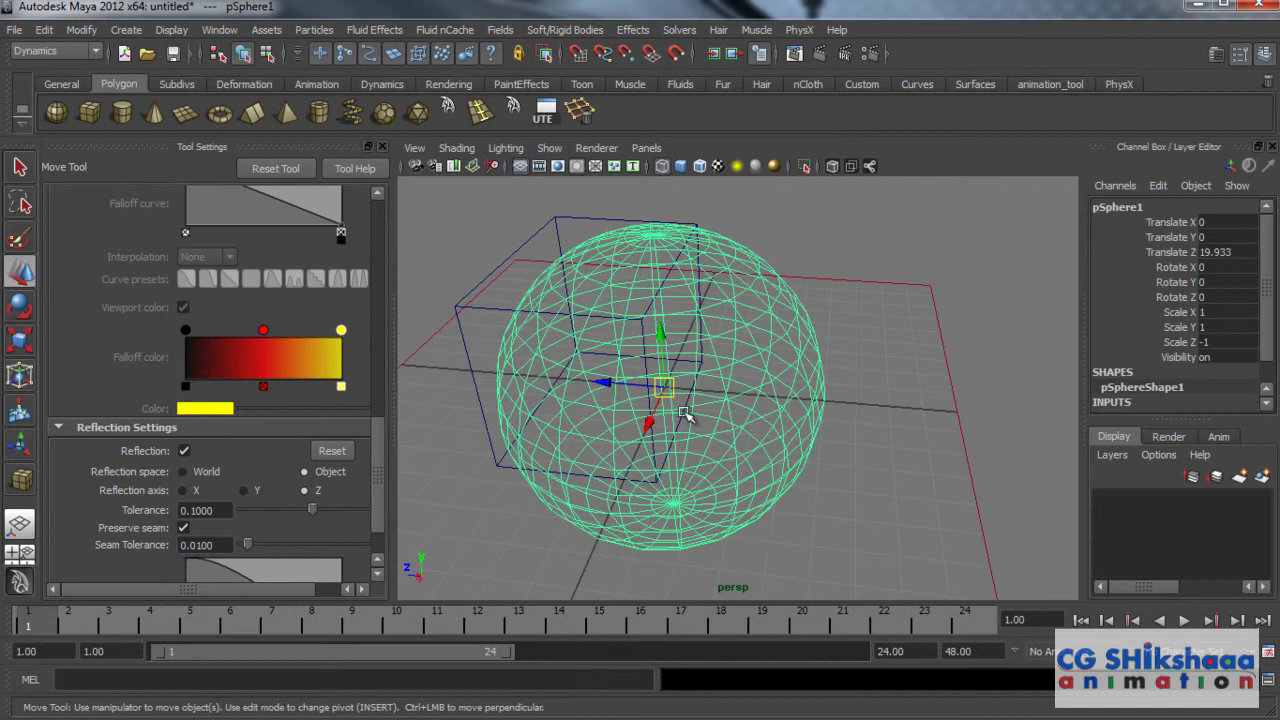
alt+drag(674, 403, 651, 403)
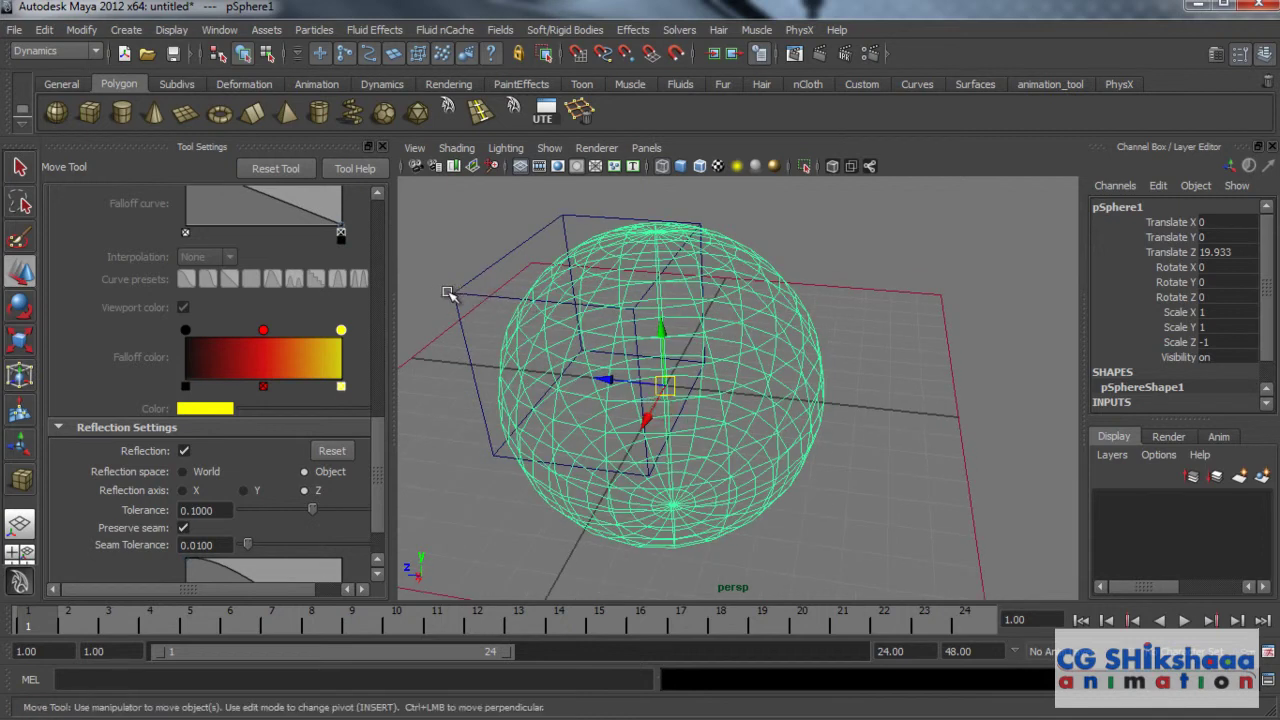
mouse_move(763, 417)
alt+mouse_down()
mouse_move(775, 445)
mouse_move(762, 412)
alt+mouse_up()
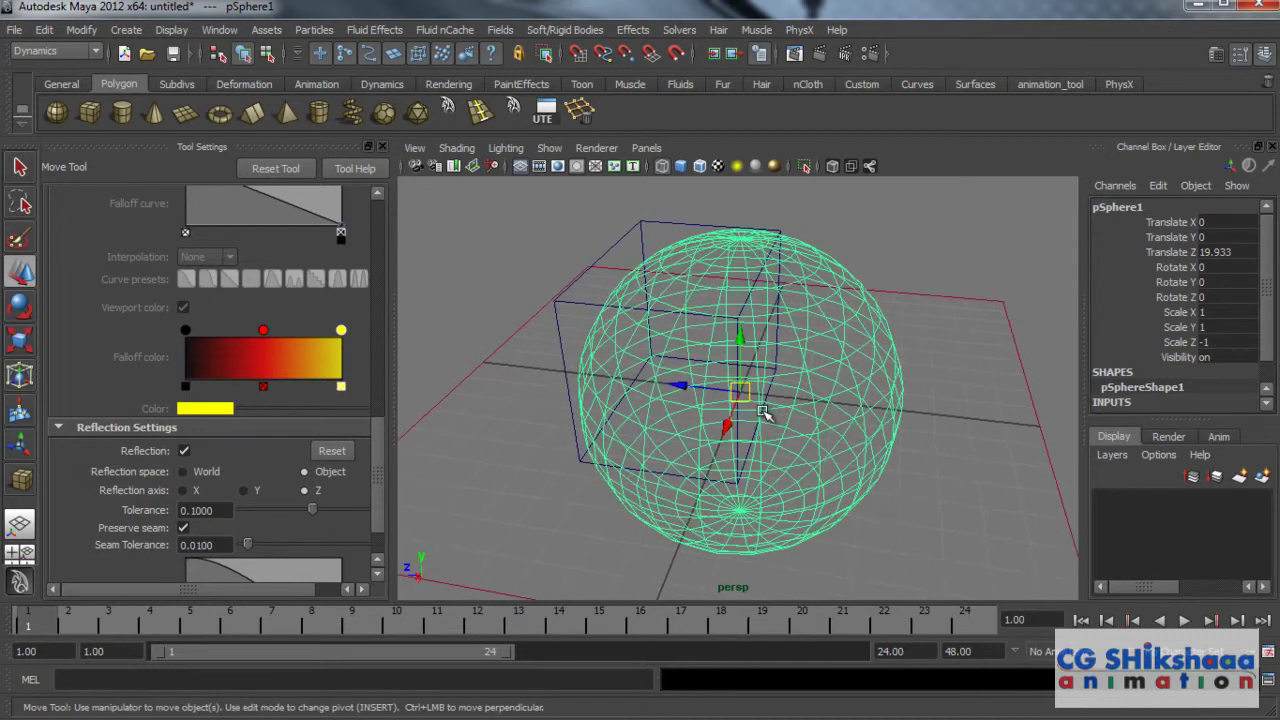
Vertex-snap the sphere's centre to the cube's upper front corner, at X 8.811, Y 9.554, Z 26.995
key(v)
key(v)
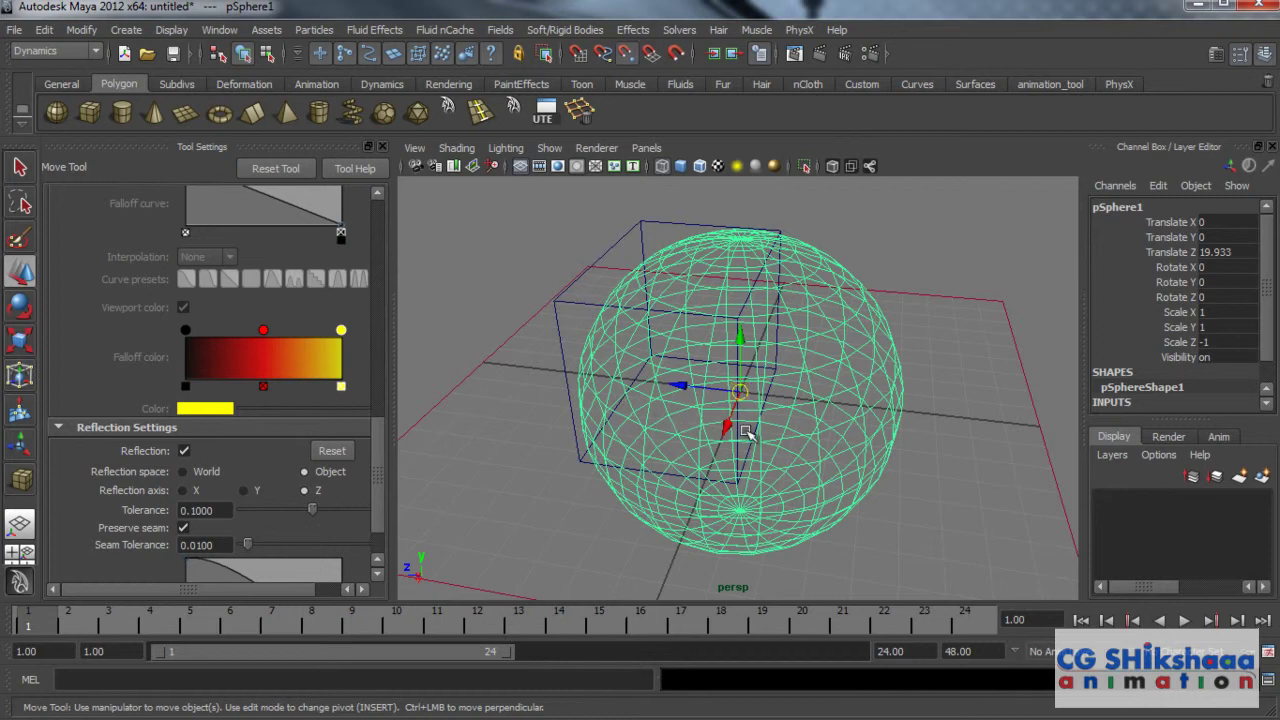
drag(741, 390, 572, 310)
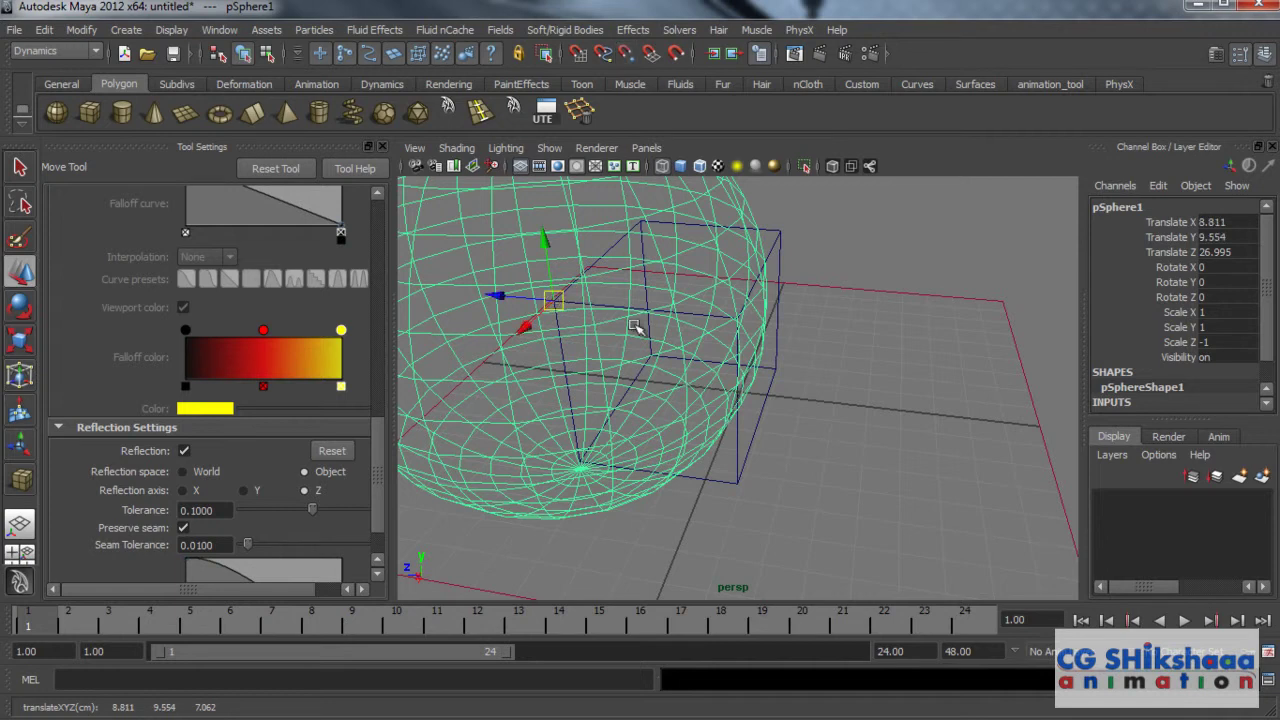
alt+right_drag(966, 398, 731, 381)
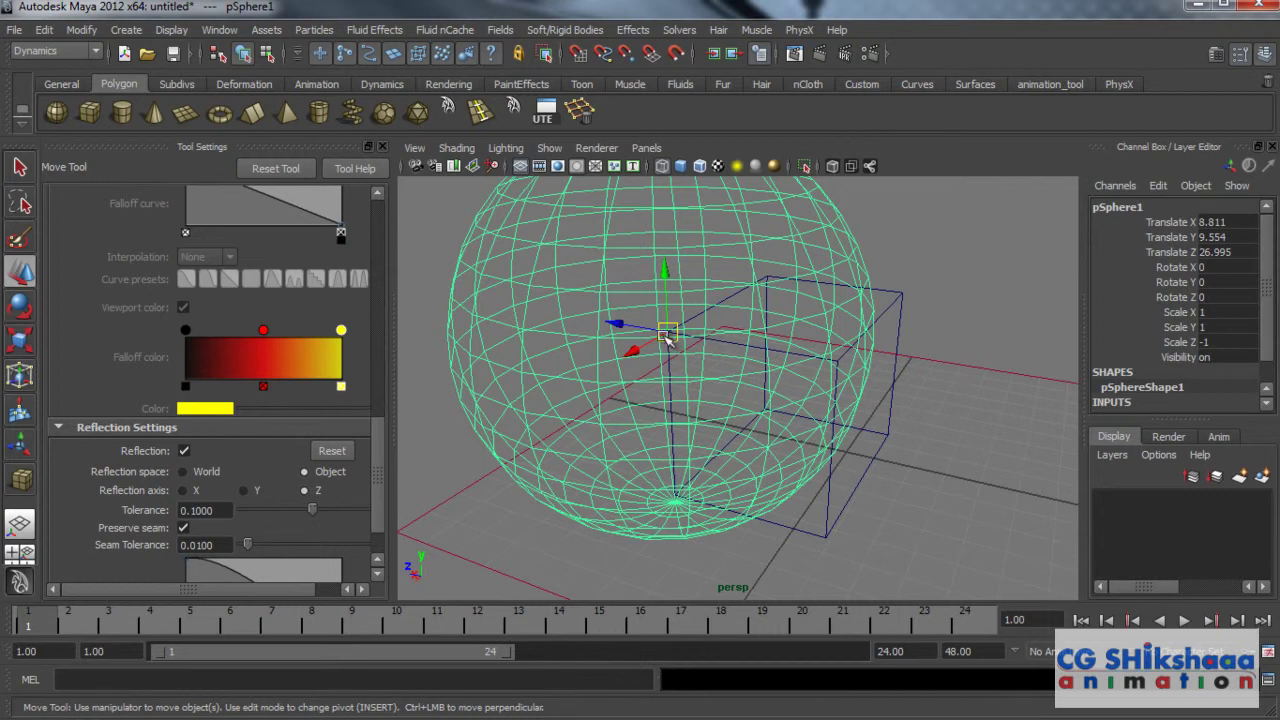
alt+right_drag(864, 400, 648, 367)
alt+drag(734, 393, 730, 338)
scroll(730, 338, up, 3)
scroll(713, 330, up, 2)
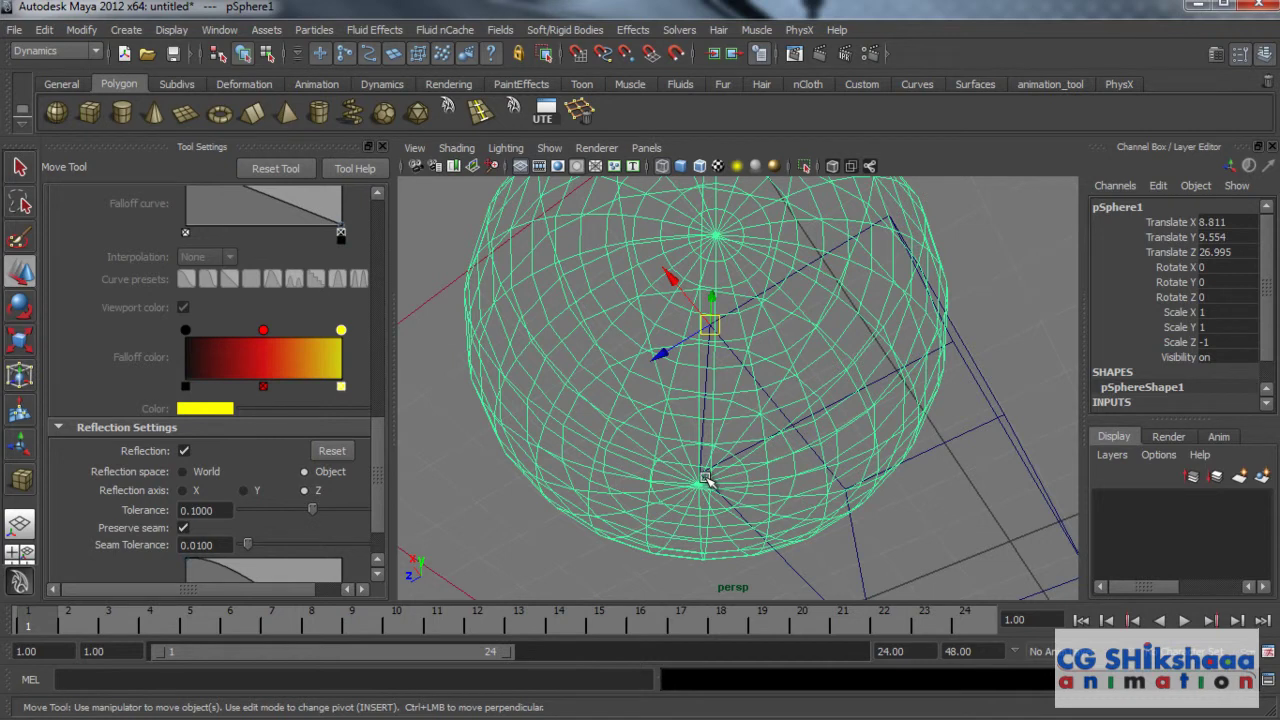
Edit the sphere's pivot and vertex-snap it to the sphere's bottom pole
key(Insert)
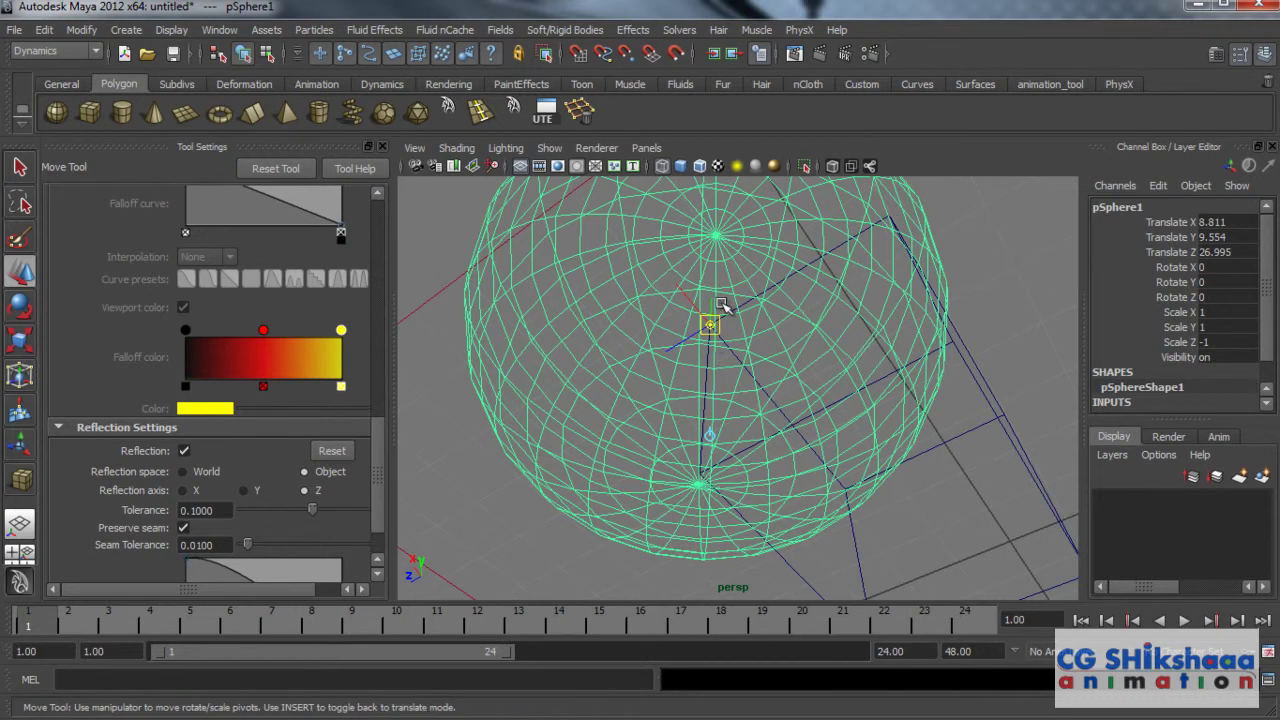
drag(711, 322, 692, 481)
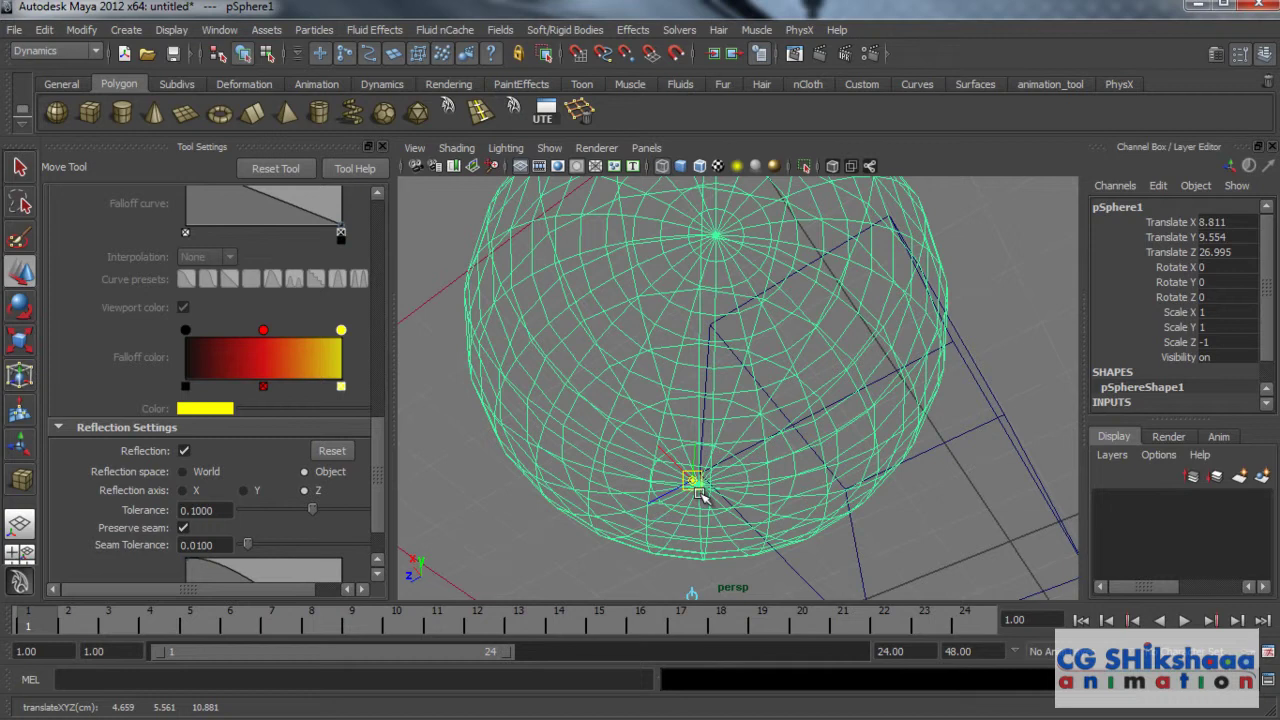
key(v)
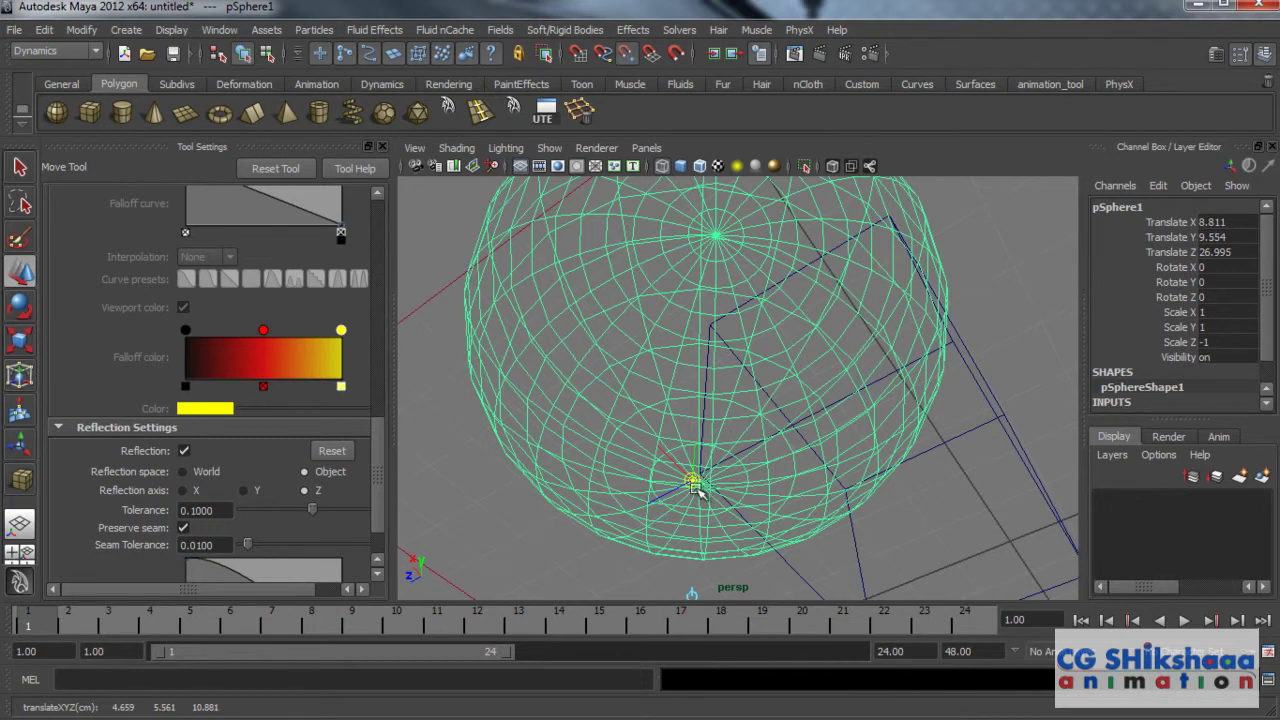
drag(697, 490, 697, 490)
Vertex-snap the sphere's bottom pole onto the cube's upper corner, setting Translate Y to 19.62
alt+drag(820, 460, 802, 529)
alt+drag(665, 575, 731, 338)
key(v)
alt+right_drag(954, 400, 823, 389)
alt+middle_drag(823, 389, 808, 474)
alt+right_drag(918, 466, 781, 449)
alt+drag(781, 449, 795, 452)
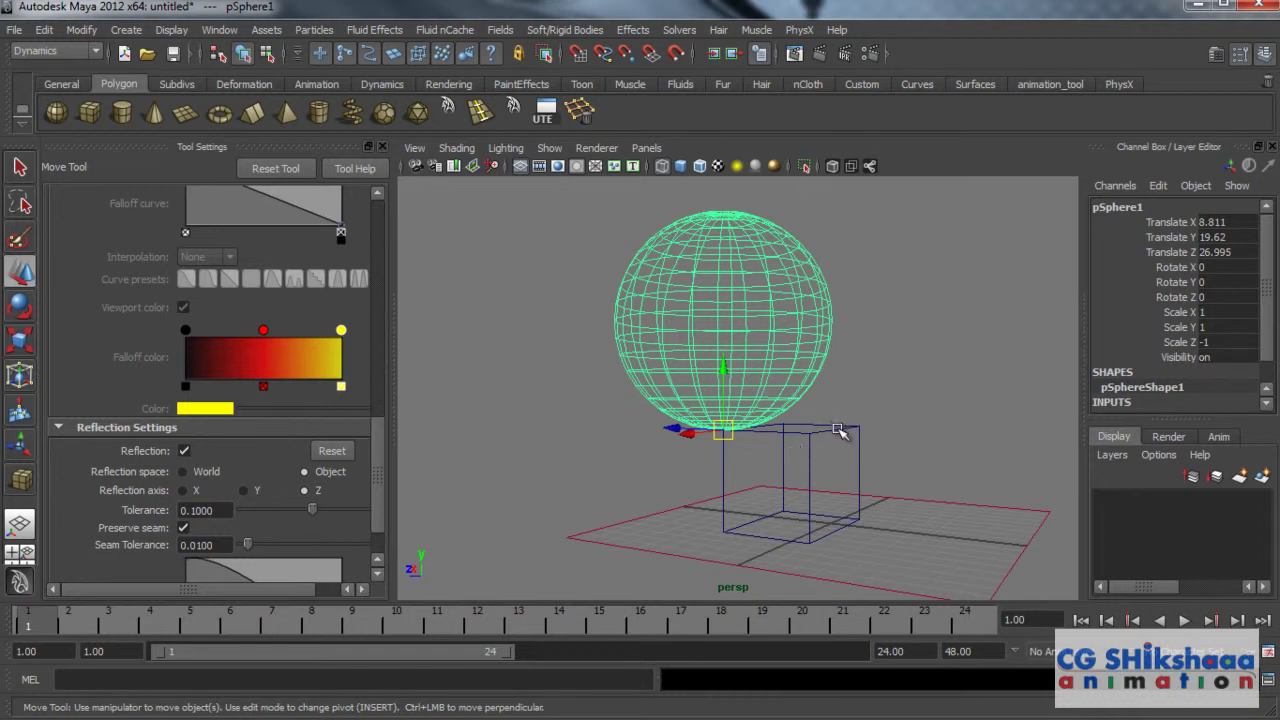
alt+right_drag(802, 447, 808, 451)
alt+middle_drag(808, 451, 795, 452)
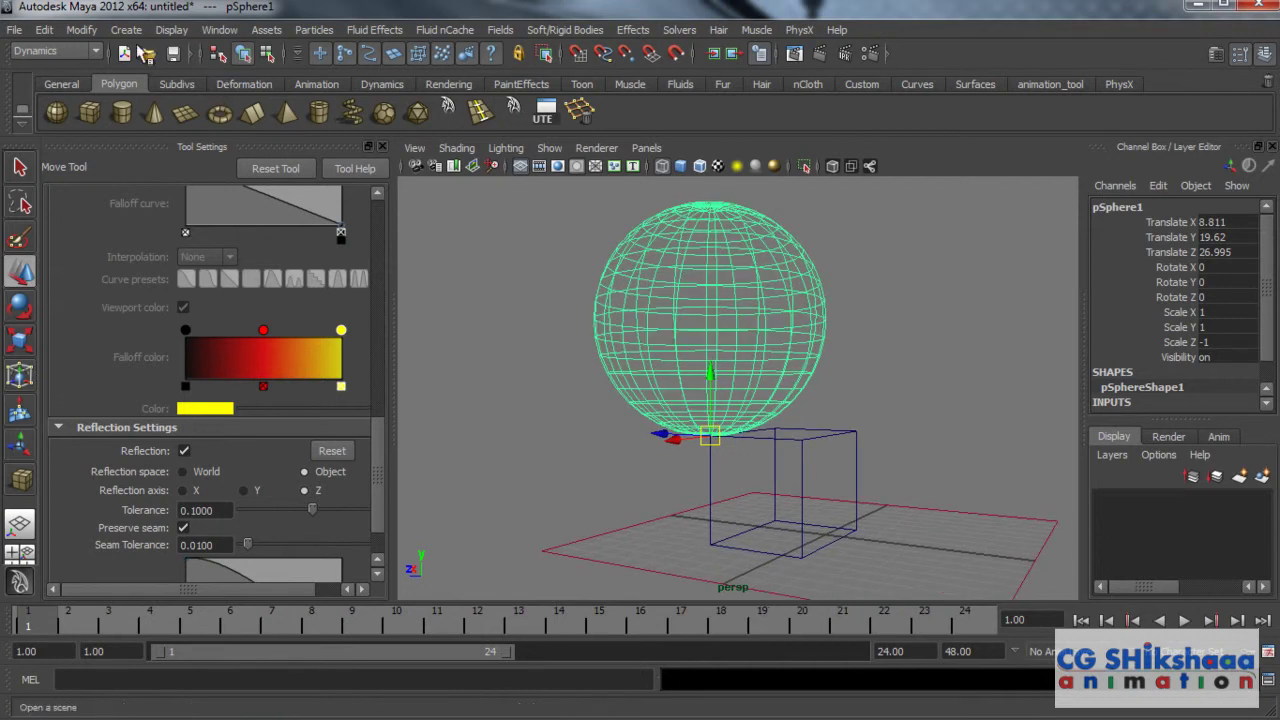
Center the sphere's pivot again while it rests on the cube's corner
click(84, 30)
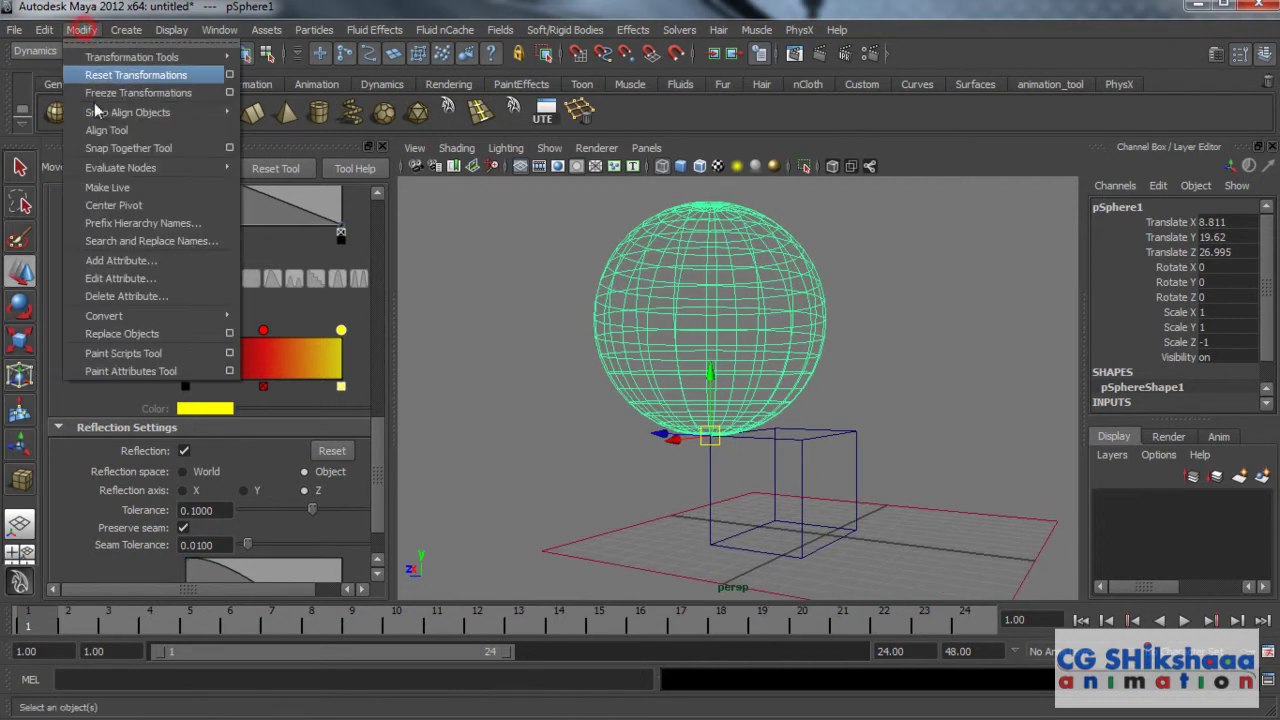
click(118, 208)
alt+right_drag(663, 391, 763, 394)
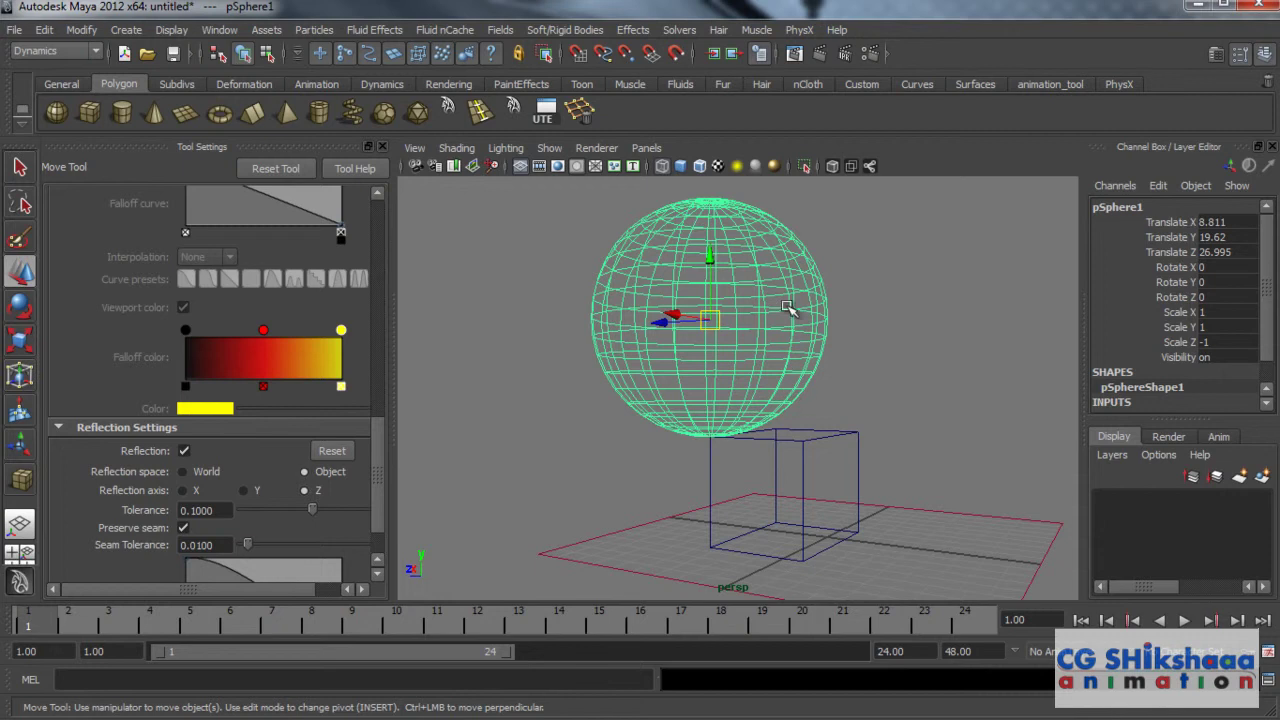
alt+middle_drag(854, 414, 835, 409)
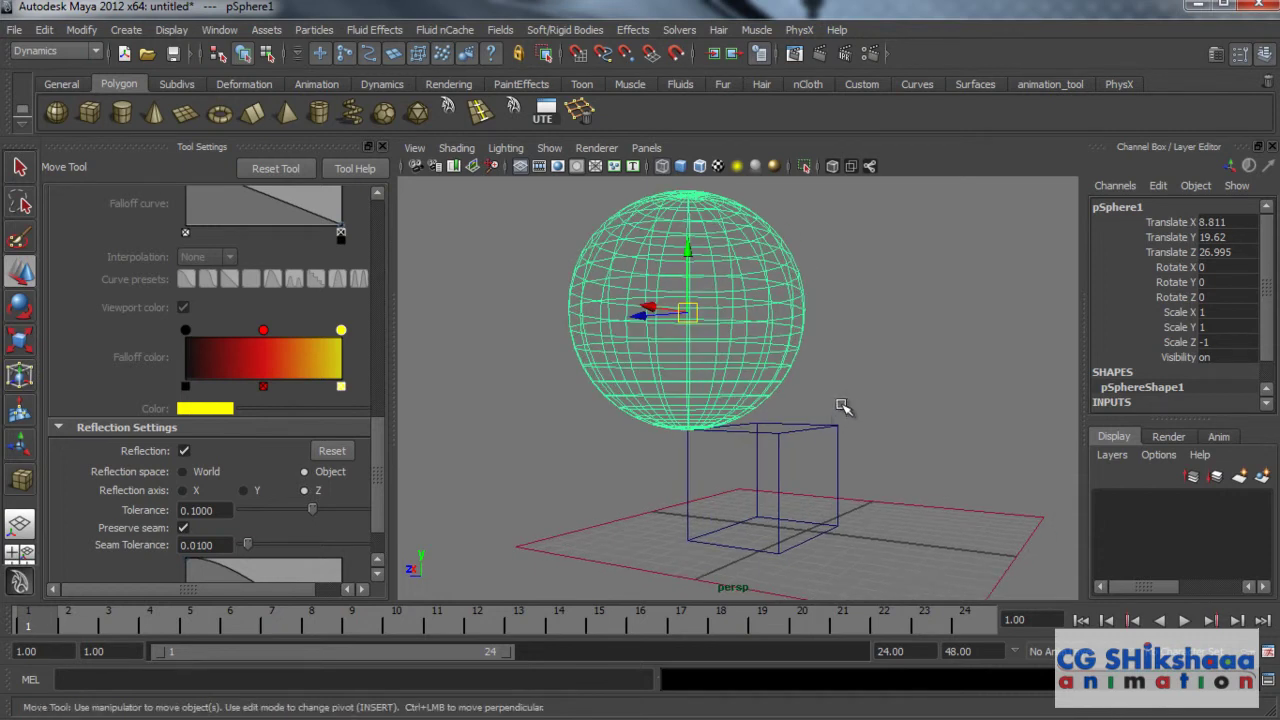
Make the cube a live surface and move the sphere along it to X -3.363, Y 9.554, Z 18.188
drag(843, 406, 810, 458)
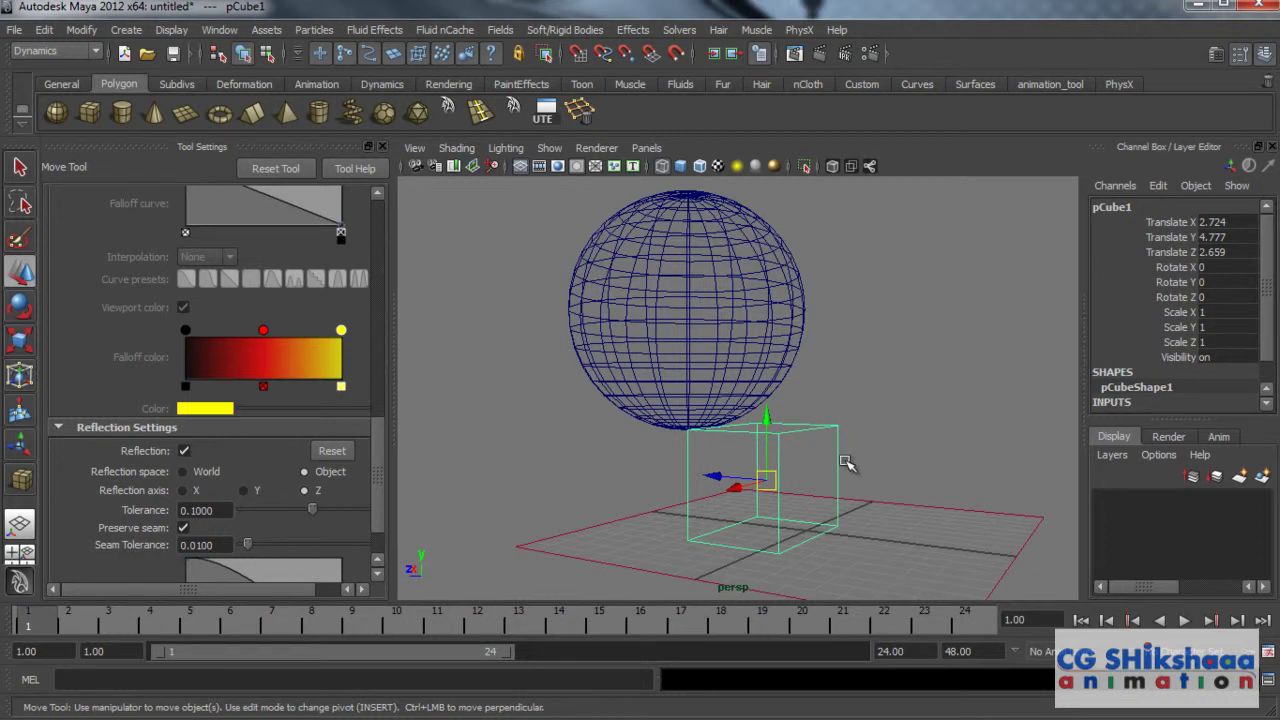
click(675, 56)
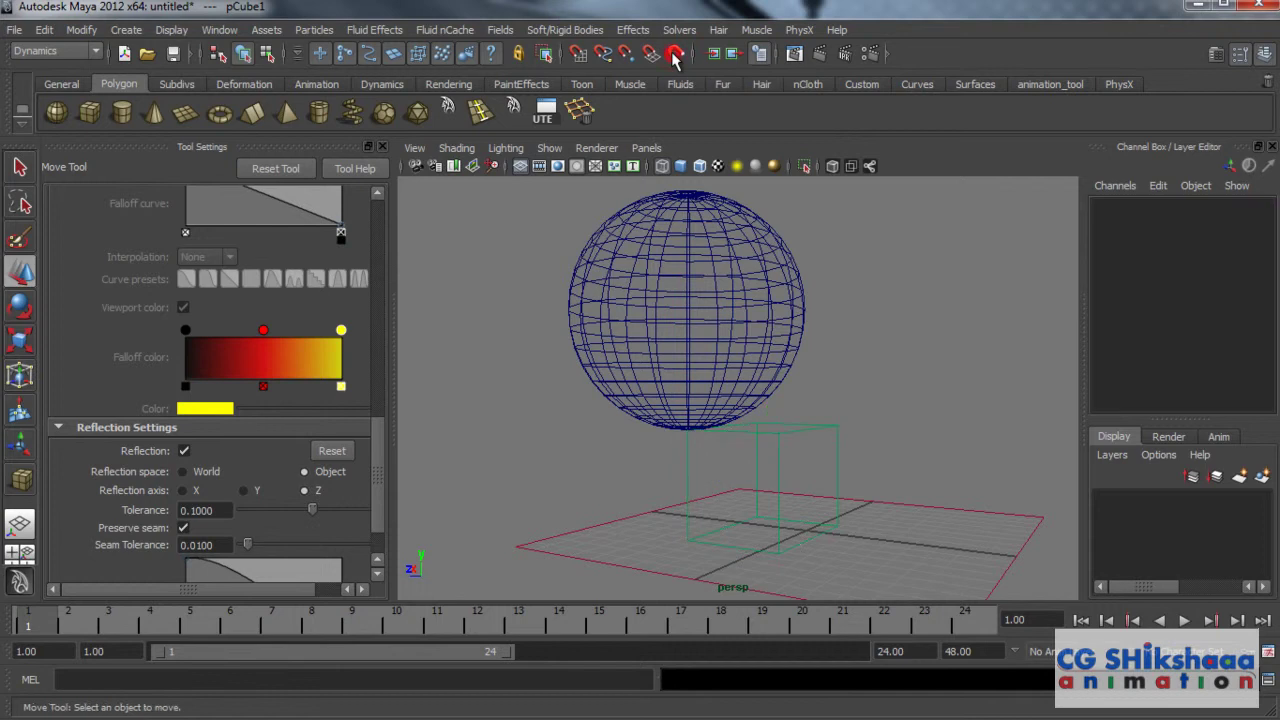
click(737, 345)
drag(686, 310, 845, 422)
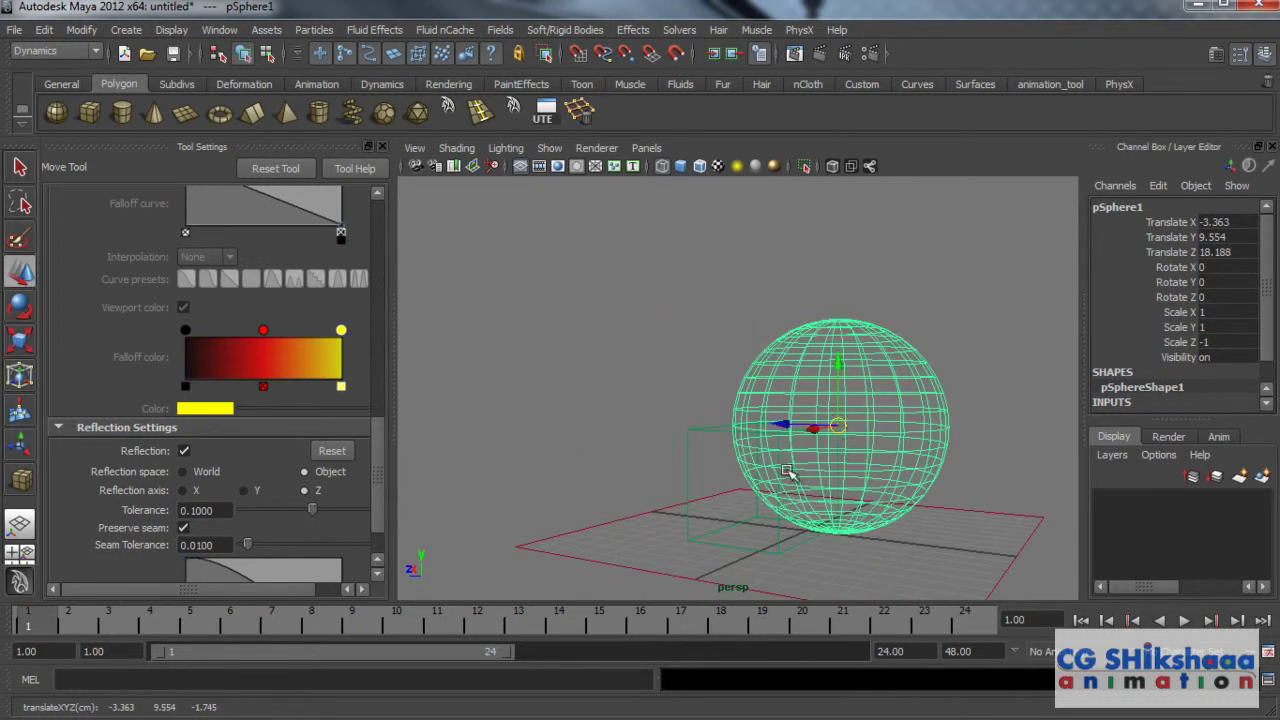
Turn off the cube's live state and delete the cube
click(712, 480)
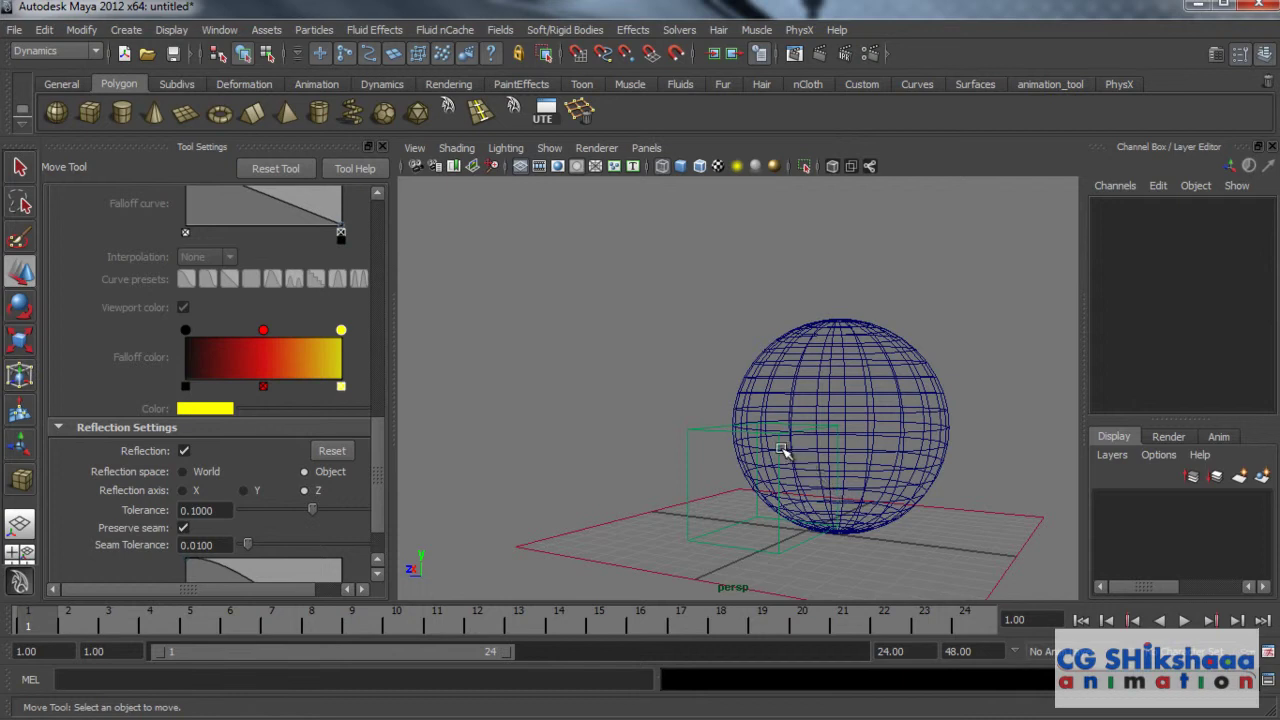
click(677, 55)
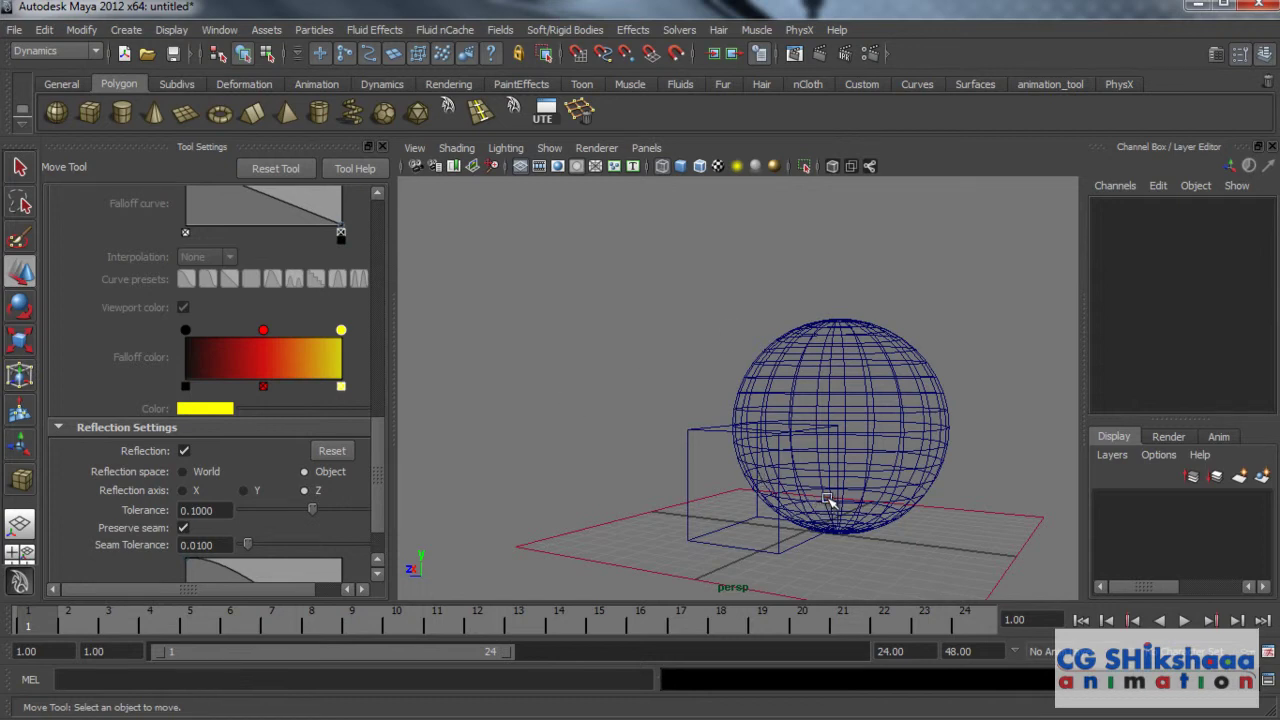
alt+drag(857, 503, 770, 490)
drag(848, 360, 904, 436)
alt+middle_drag(903, 436, 824, 445)
drag(679, 438, 791, 435)
drag(614, 400, 651, 449)
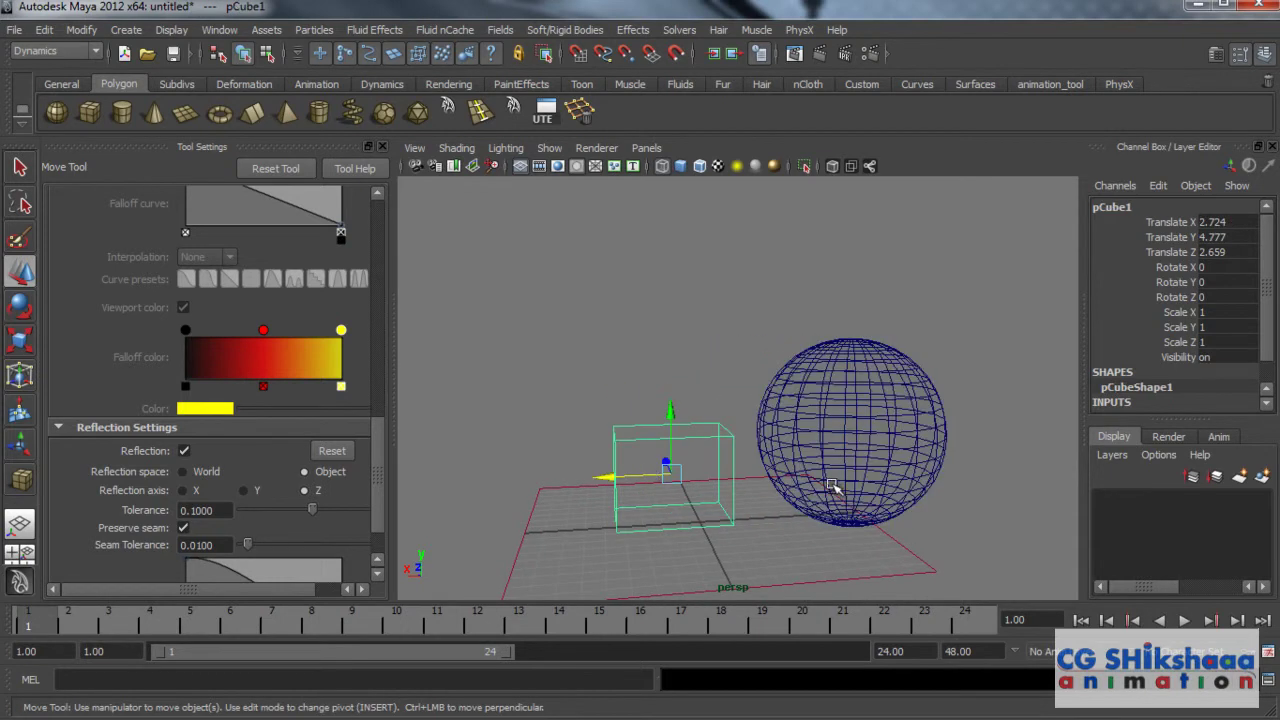
key(Delete)
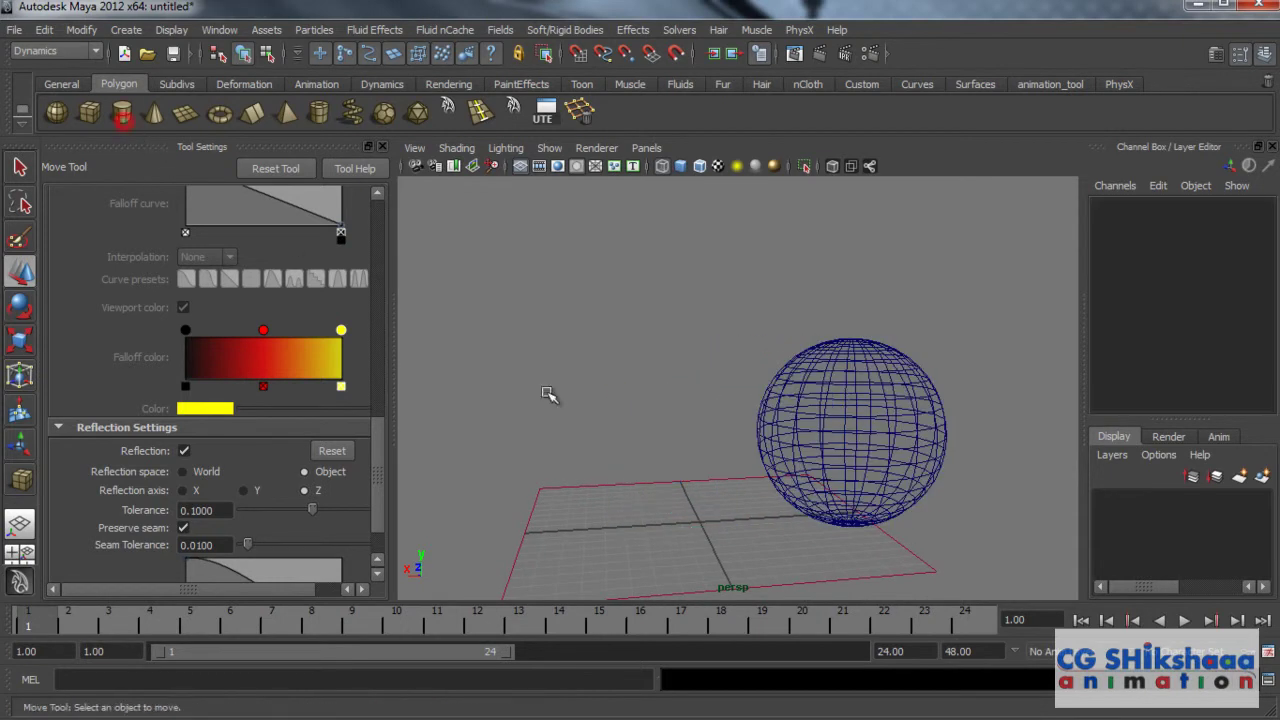
Create a tall, thin polygon cylinder beside the sphere, positioned at about X 6.0, Y 12.5, Z -5.7
drag(647, 543, 612, 347)
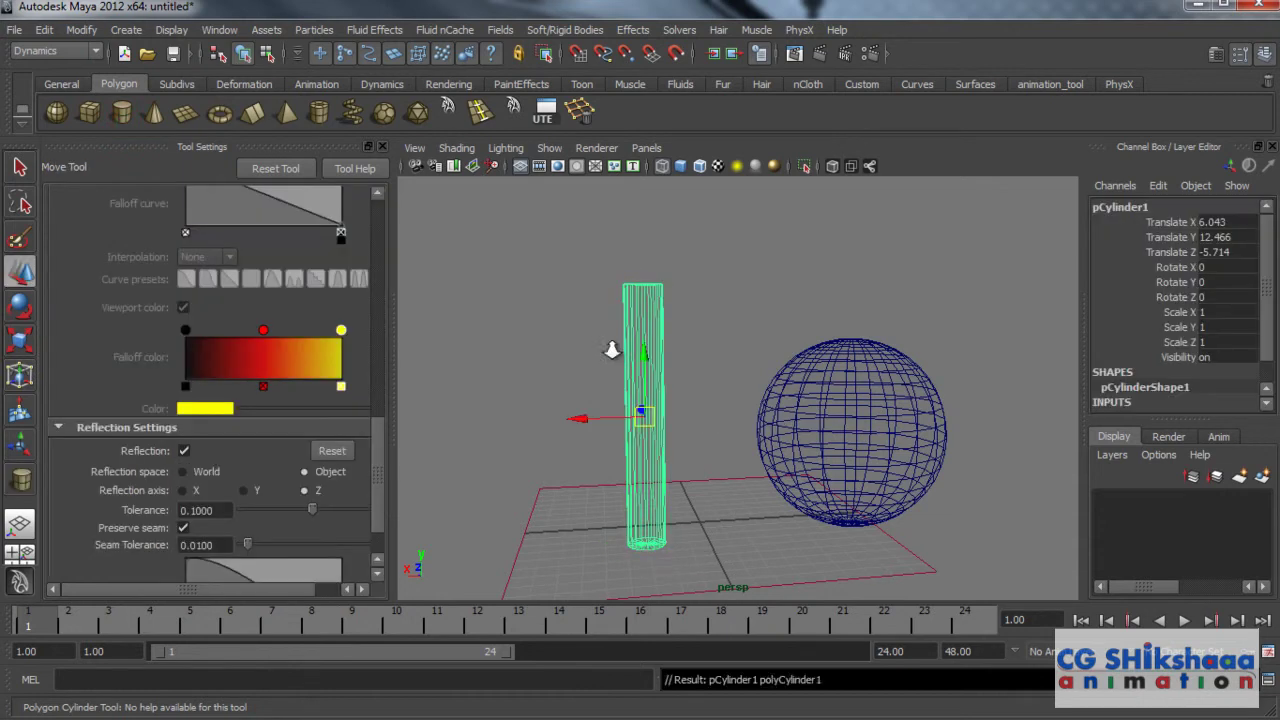
alt+right_drag(611, 347, 638, 360)
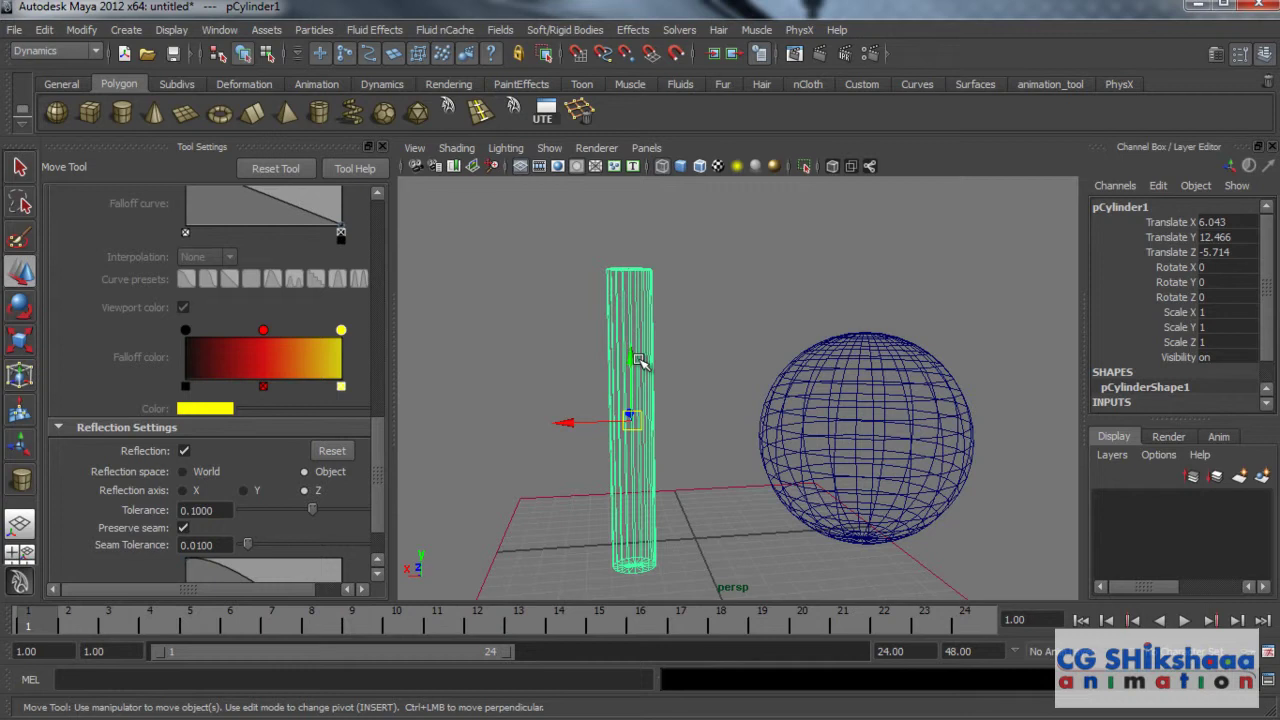
alt+right_drag(640, 360, 758, 487)
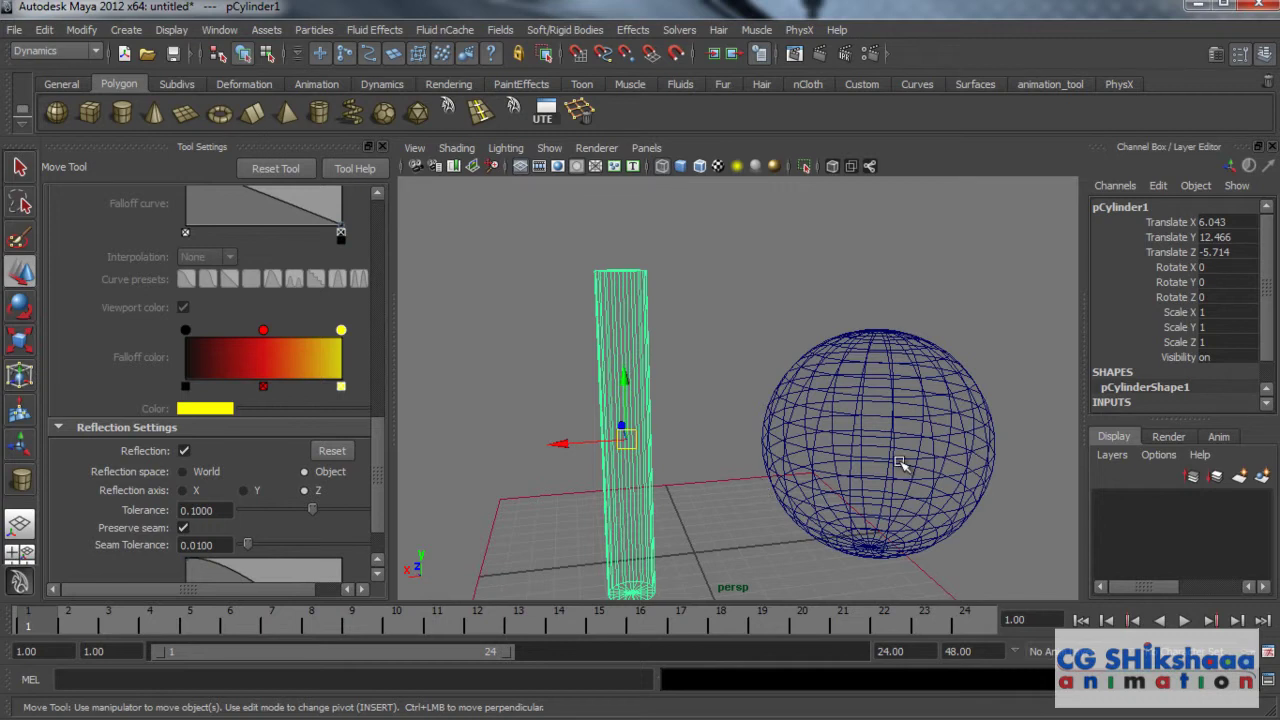
Display the viewport objects with Smooth Shade All and select the cylinder
click(463, 154)
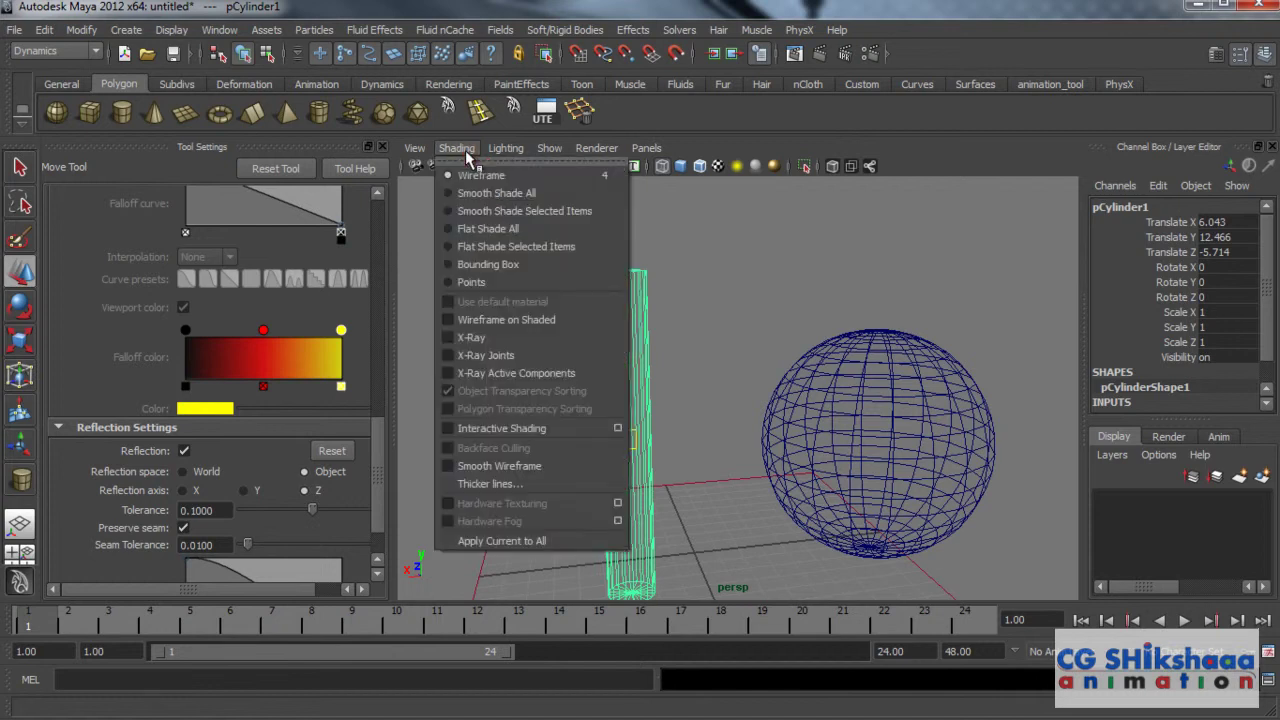
click(497, 194)
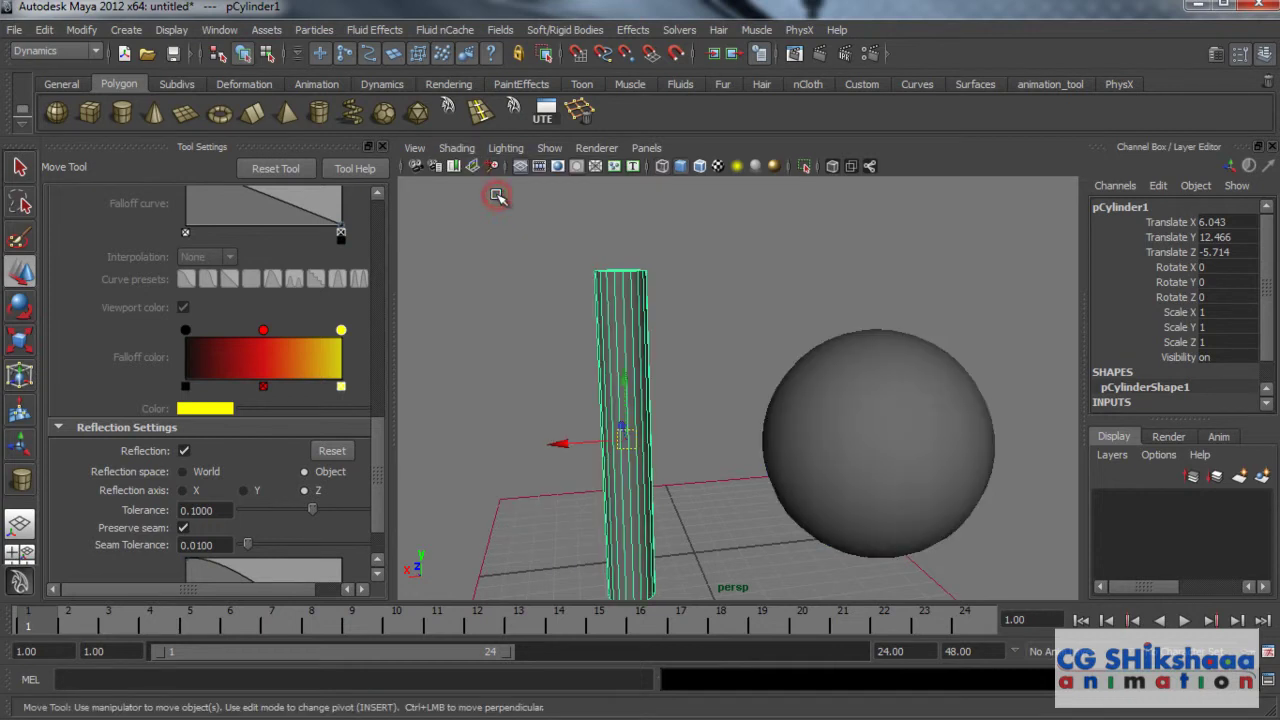
click(727, 468)
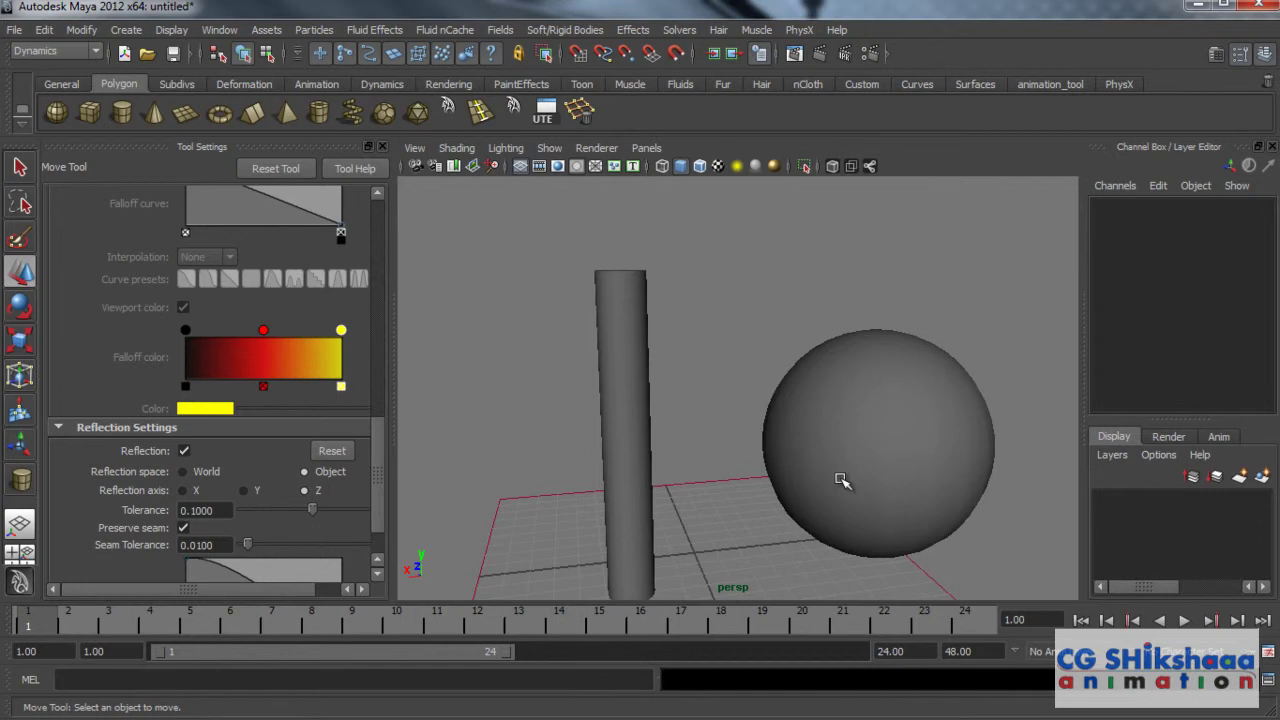
click(617, 305)
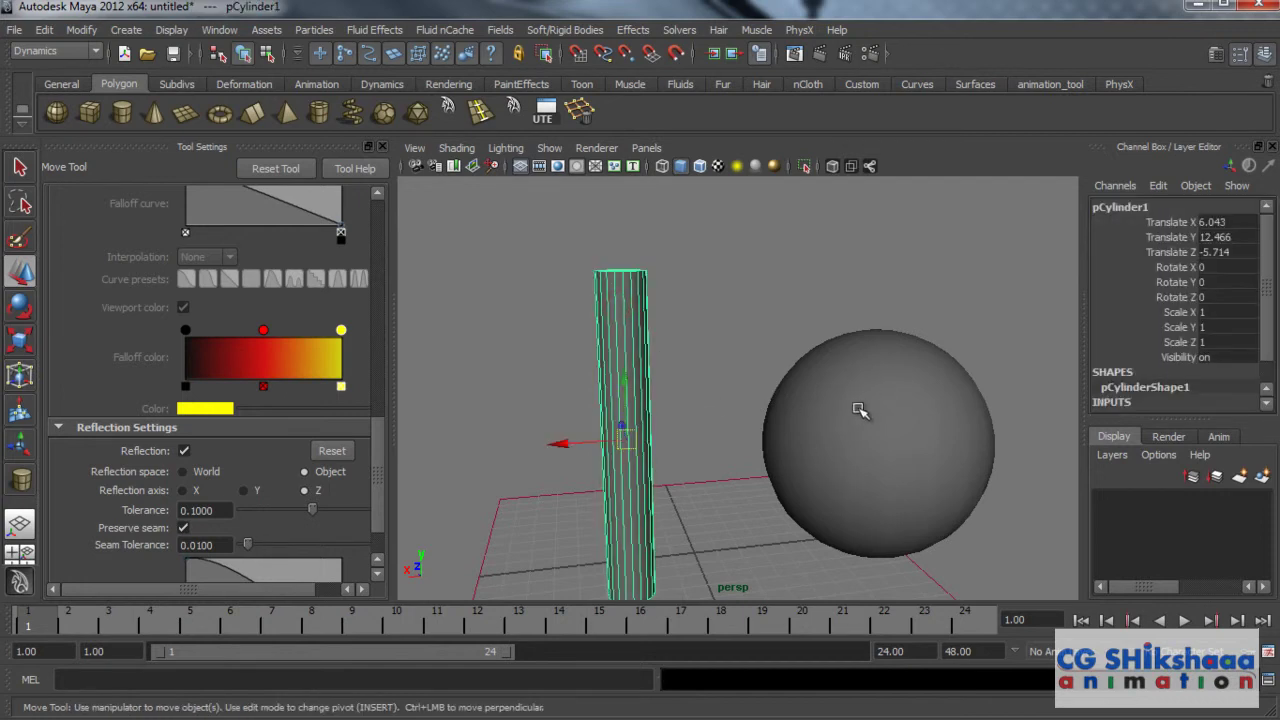
alt+right_drag(883, 411, 862, 409)
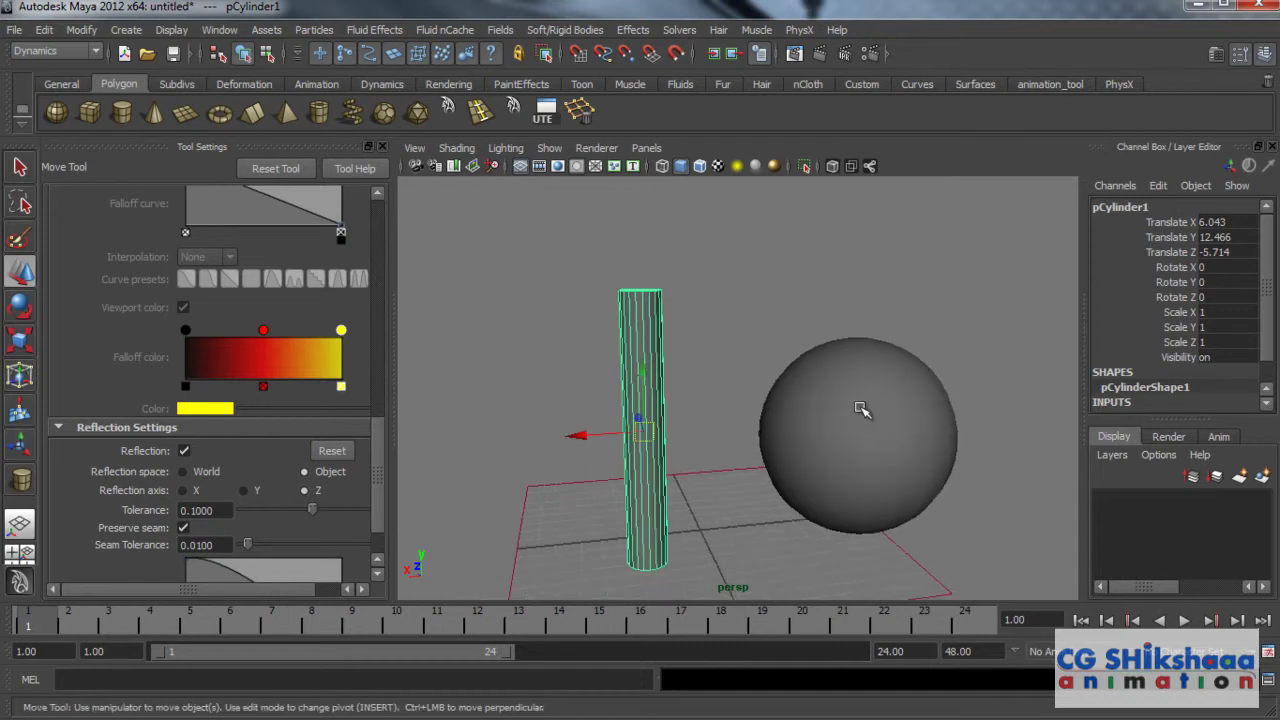
Snap the cylinder's top cap onto the sphere's surface with the Snap Together Tool, using move and rotate
click(70, 31)
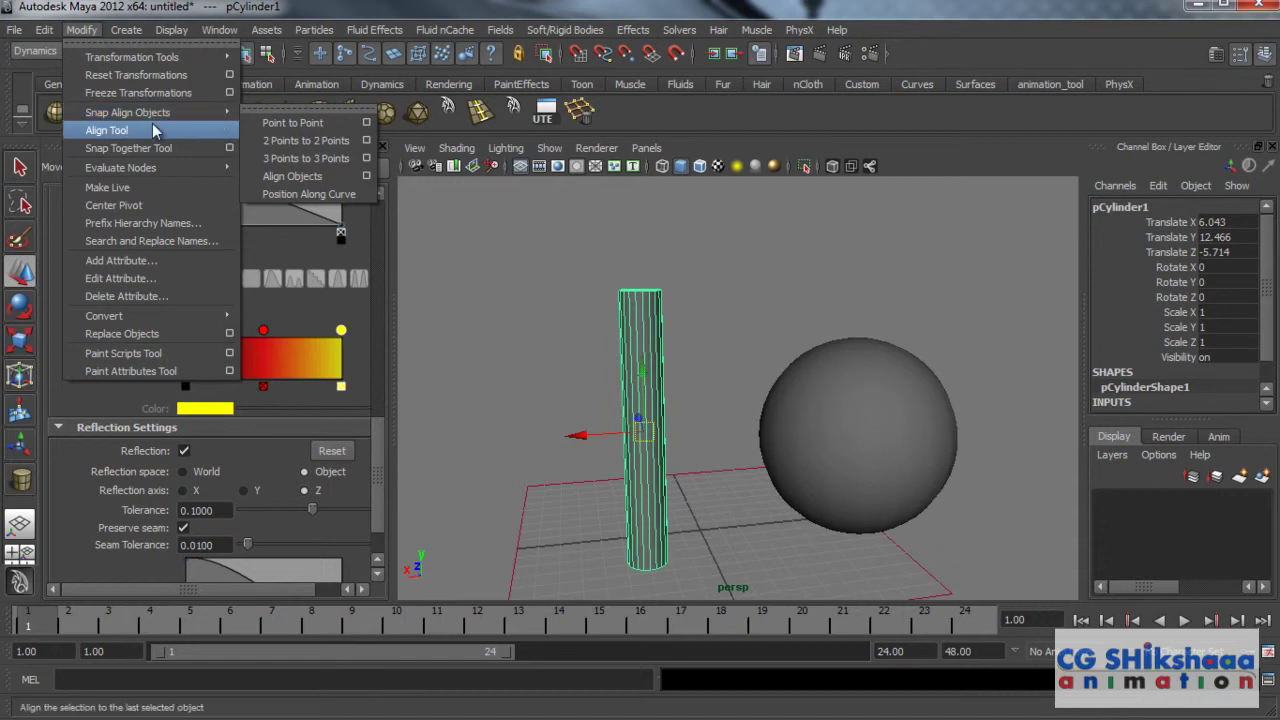
click(166, 151)
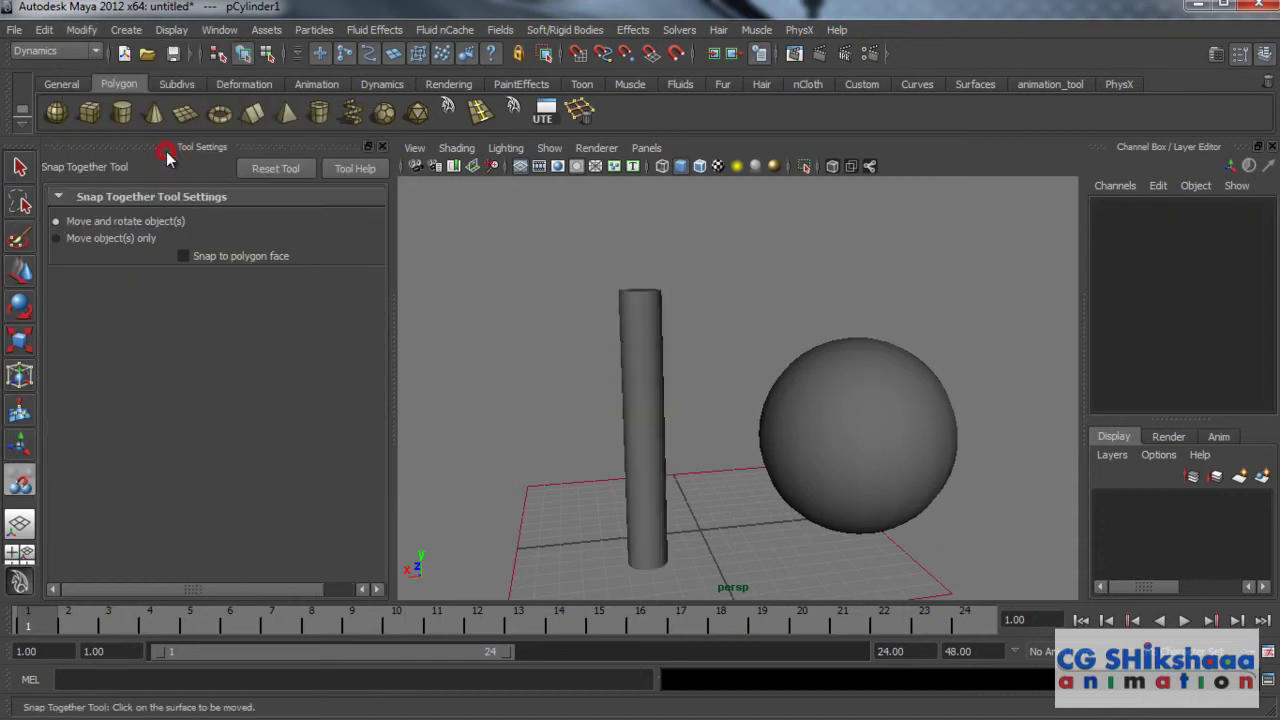
alt+drag(714, 400, 715, 424)
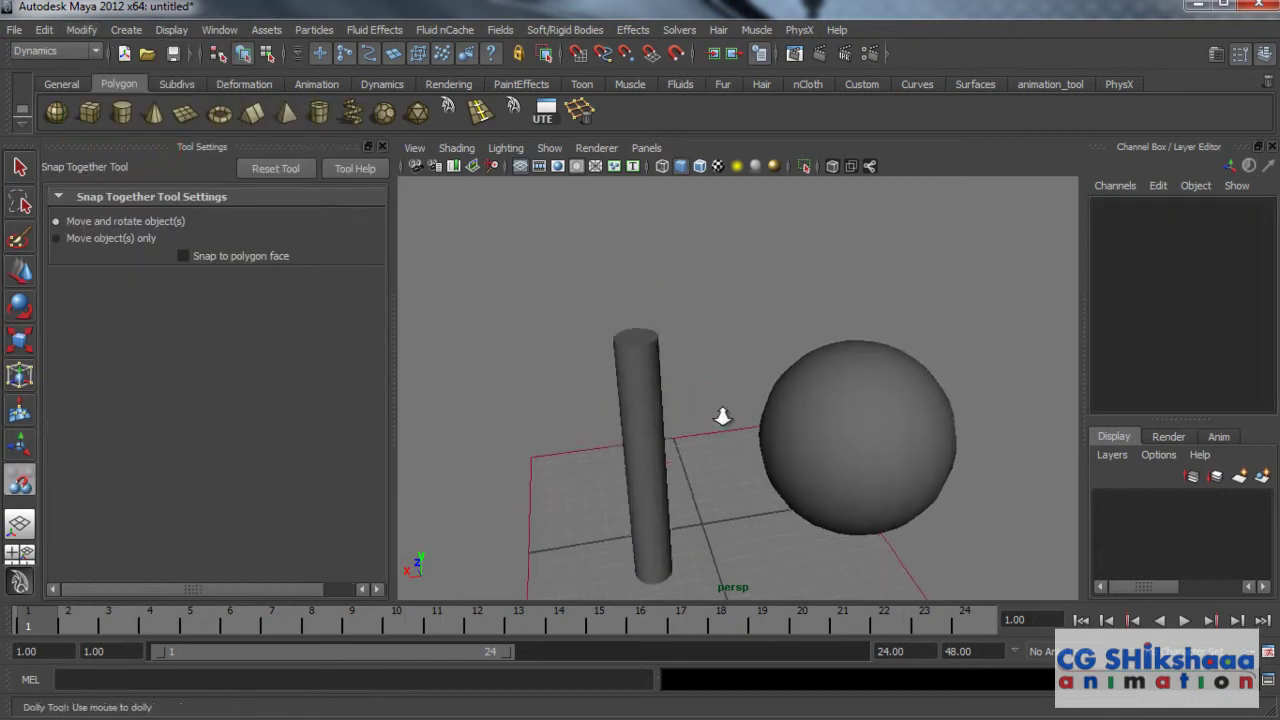
scroll(716, 413, up, 2)
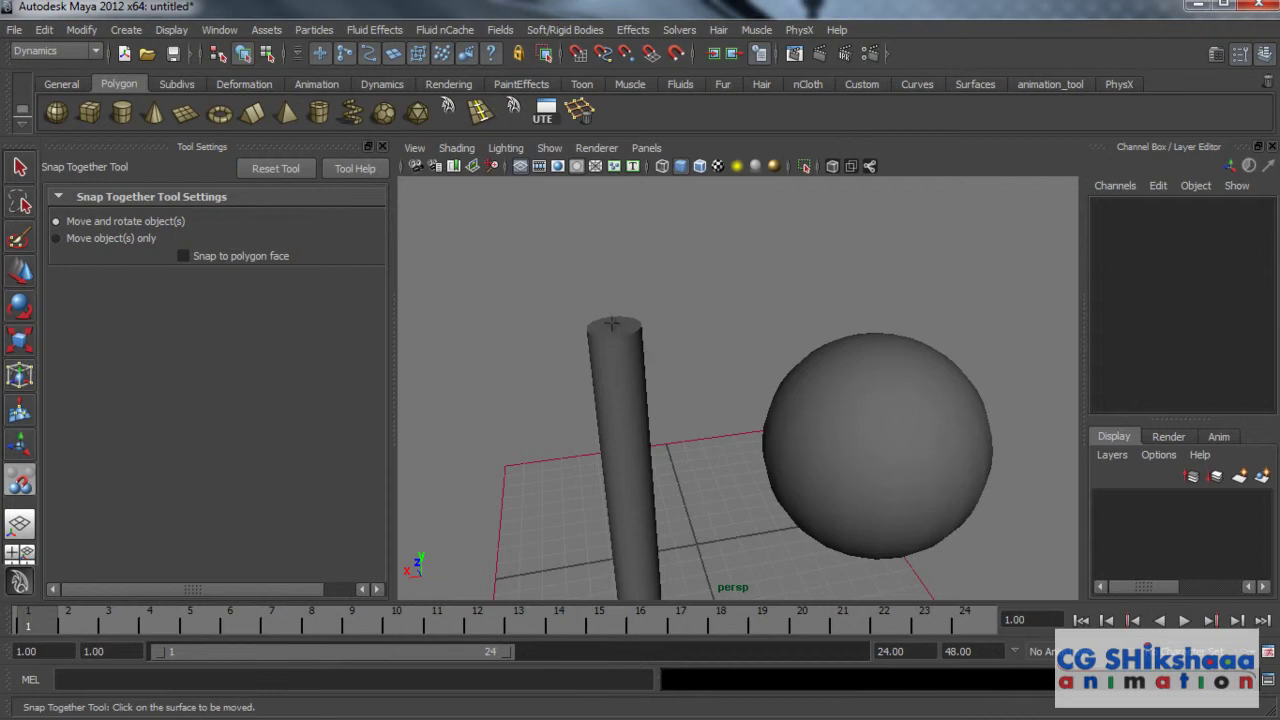
click(613, 325)
alt+drag(874, 446, 838, 424)
click(841, 410)
alt+drag(830, 466, 847, 465)
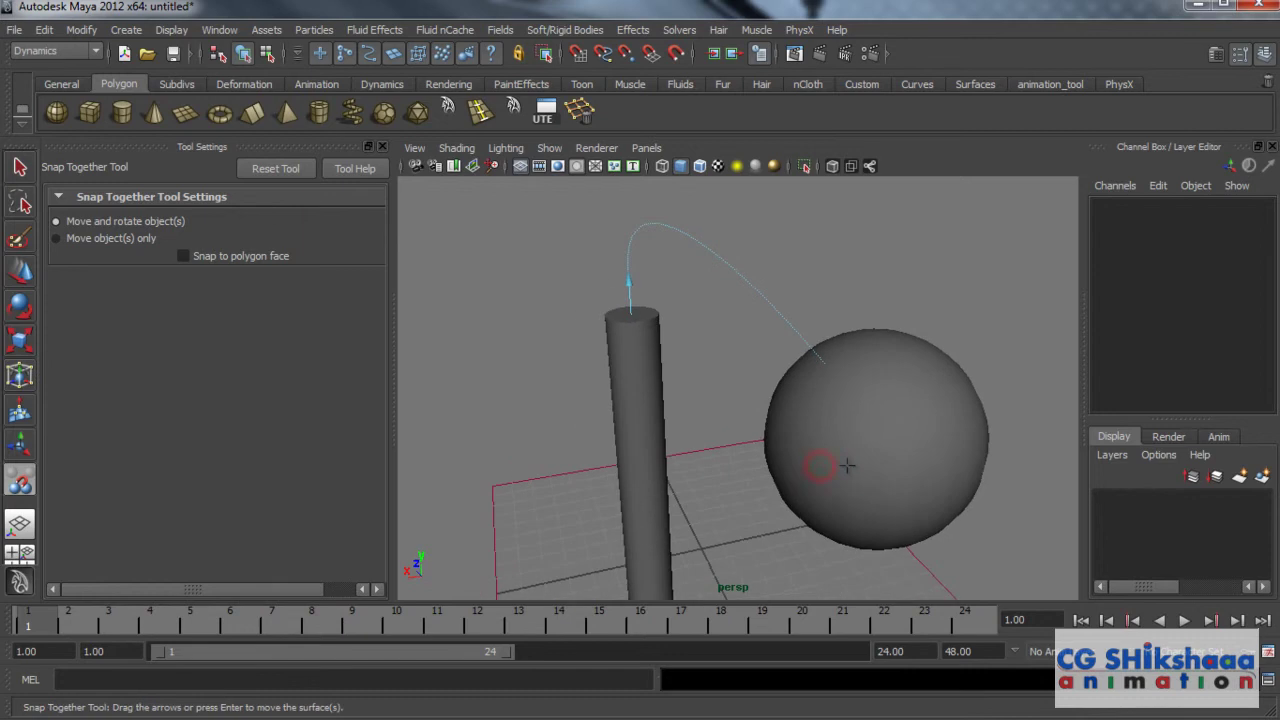
key(Return)
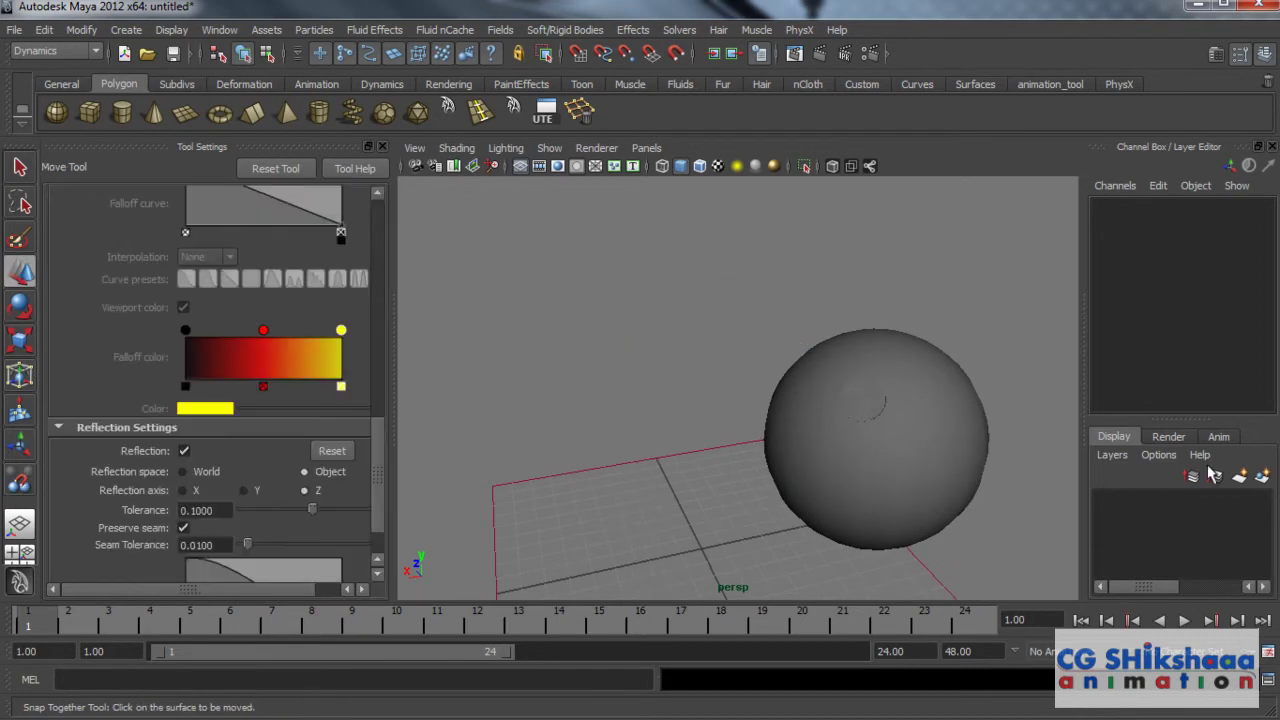
alt+drag(1037, 451, 882, 452)
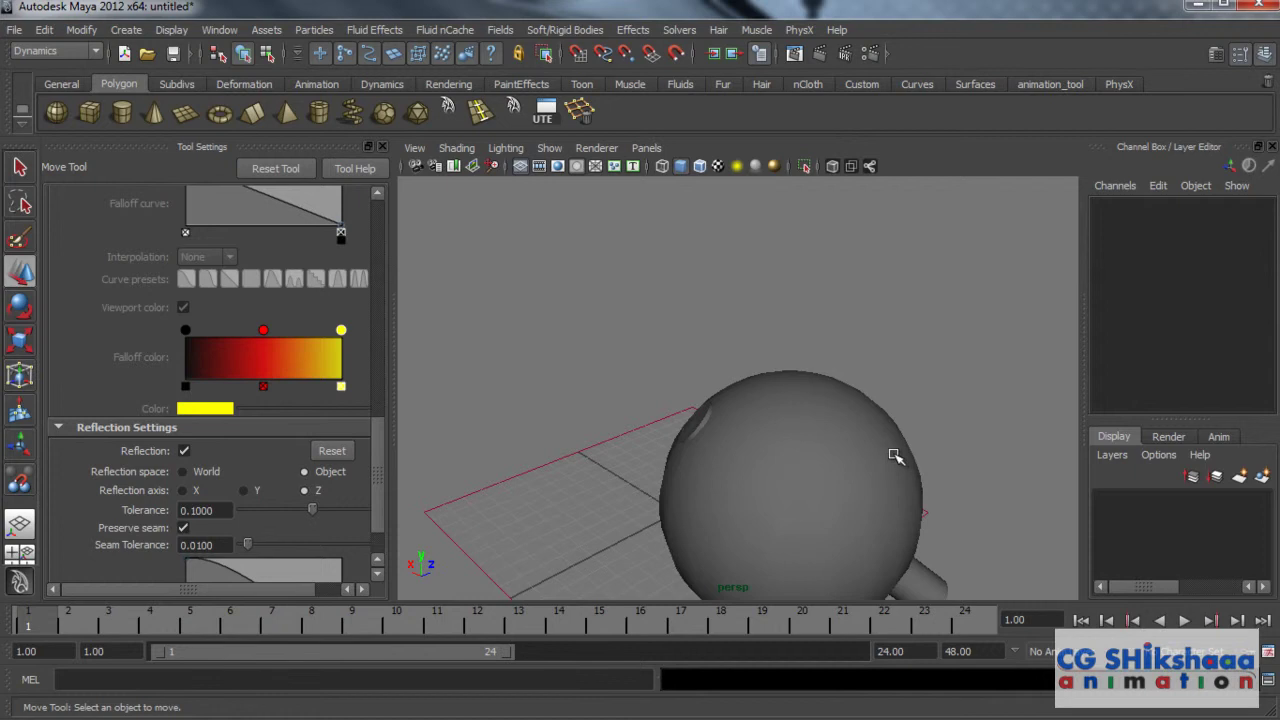
alt+drag(908, 480, 787, 402)
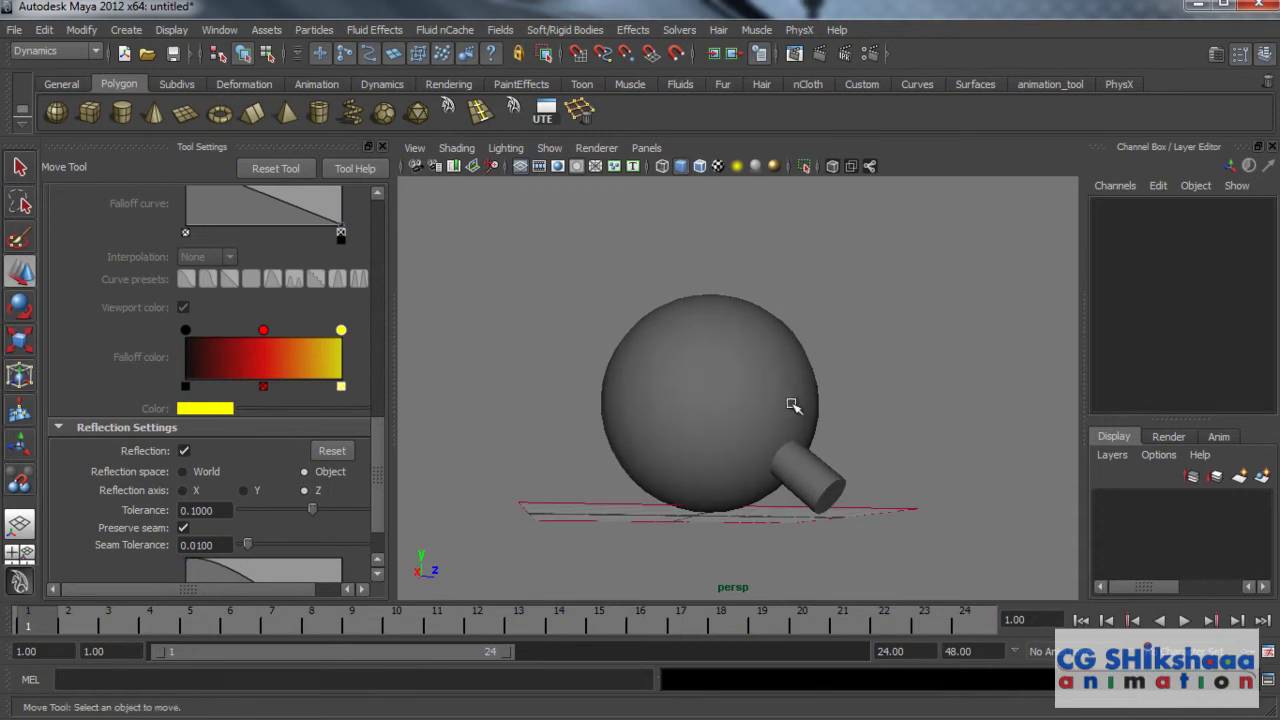
key(y)
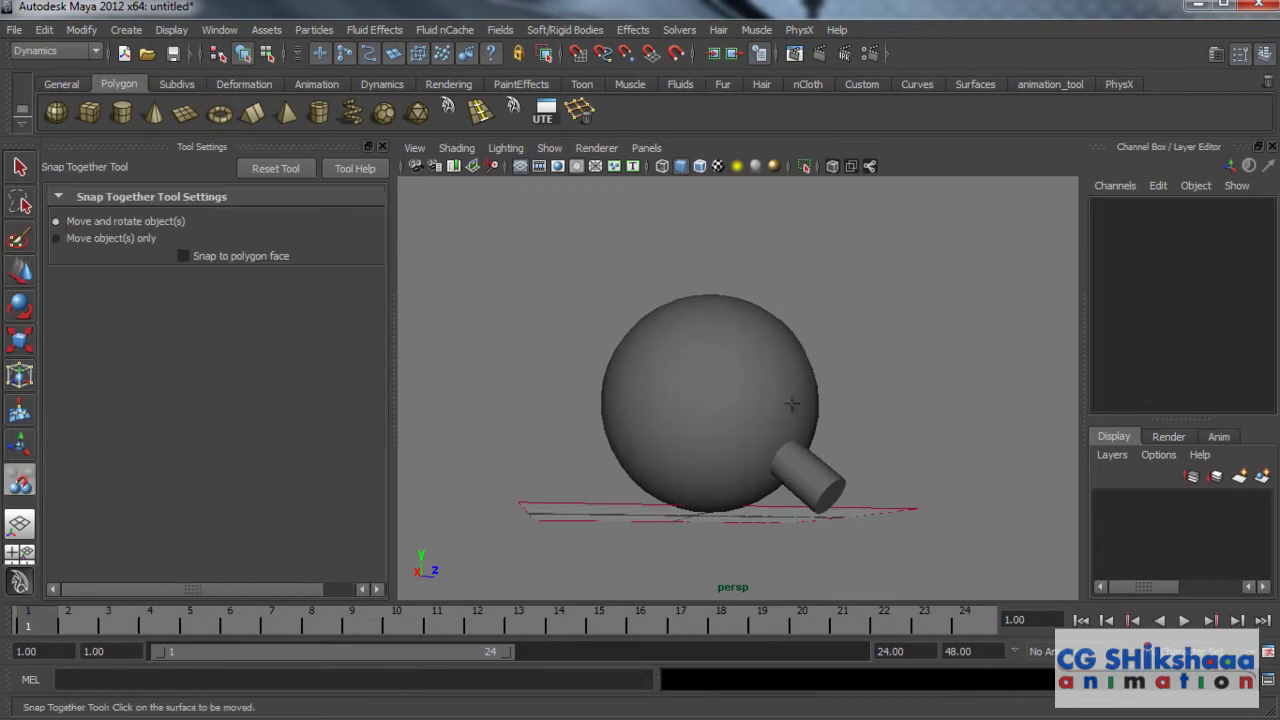
mouse_move(857, 524)
alt+mouse_down()
mouse_move(805, 500)
mouse_move(802, 465)
mouse_move(766, 414)
mouse_move(558, 440)
mouse_move(591, 471)
mouse_move(853, 509)
mouse_move(841, 507)
alt+mouse_up()
click(796, 474)
click(798, 456)
alt+right_drag(872, 499, 847, 488)
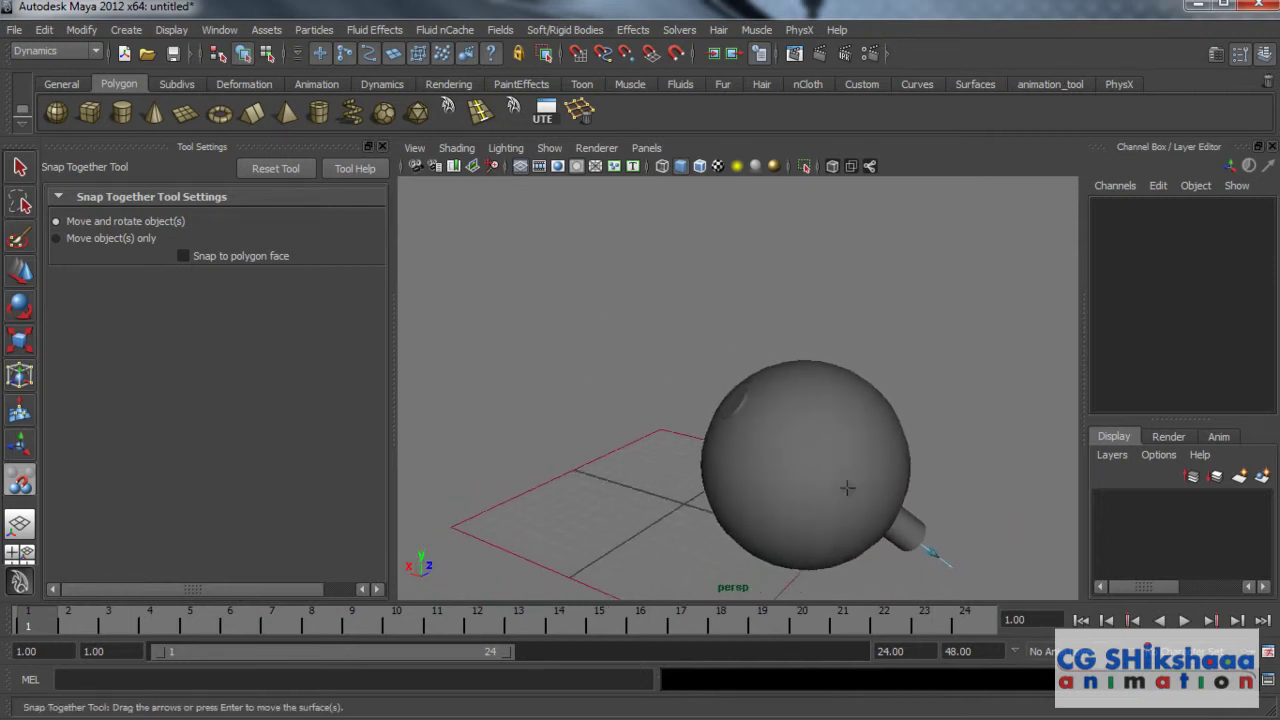
key(w)
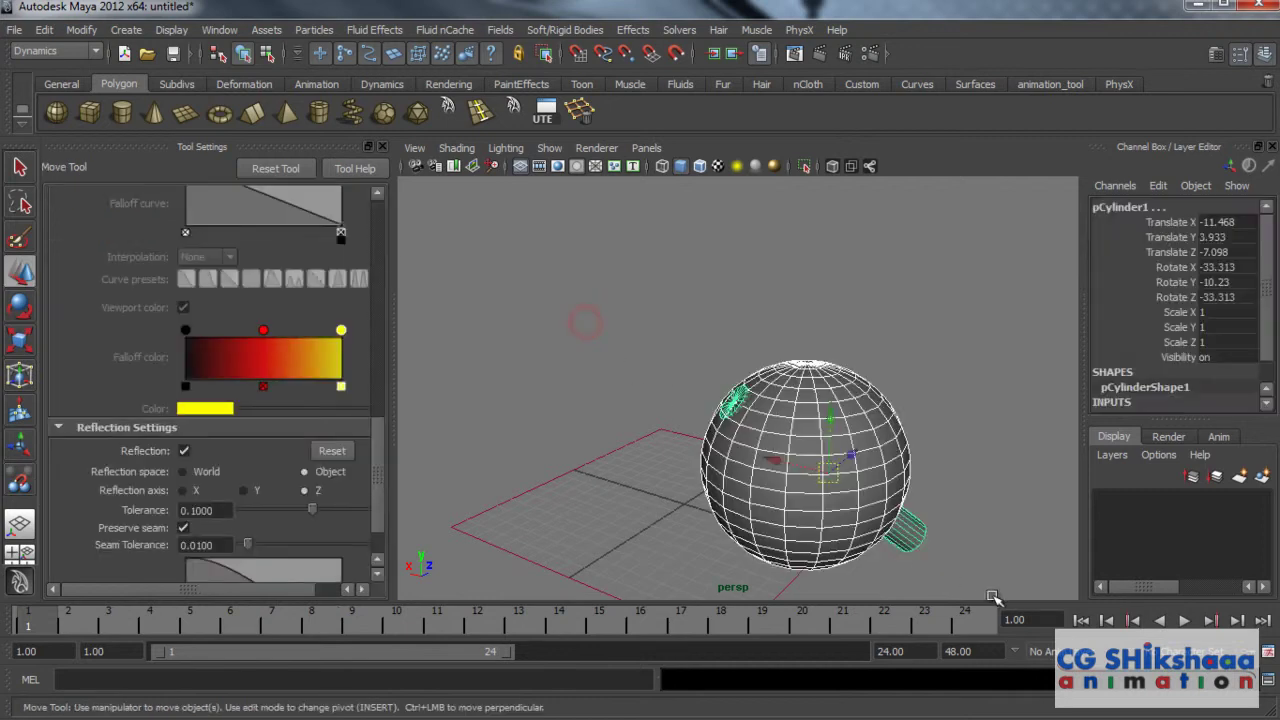
Delete the sphere and cylinder, and create a new polygon sphere at about X -7.4, Y 0, Z 9.4
drag(586, 320, 995, 597)
key(Delete)
click(56, 112)
drag(786, 491, 735, 445)
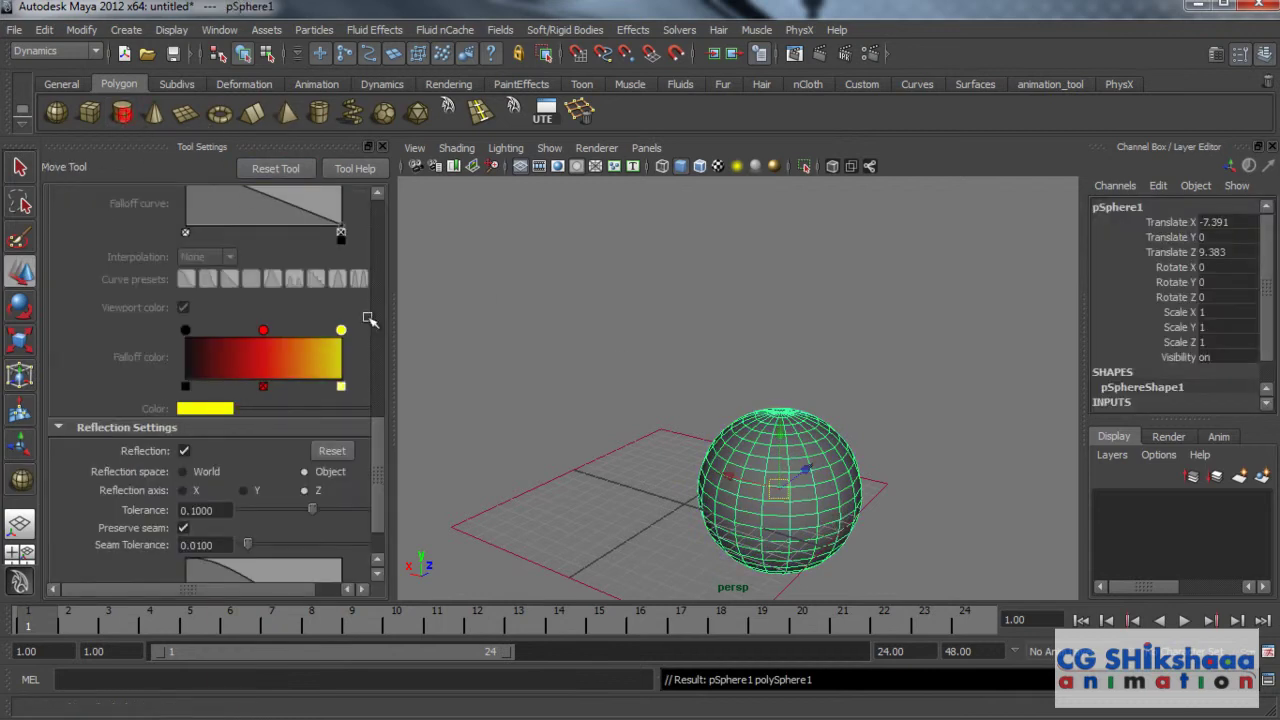
Create a tall, thin polygon cylinder beside the sphere at about X 5.6, Y 10.3, Z -5.9, and deselect it
click(124, 114)
drag(613, 508, 597, 331)
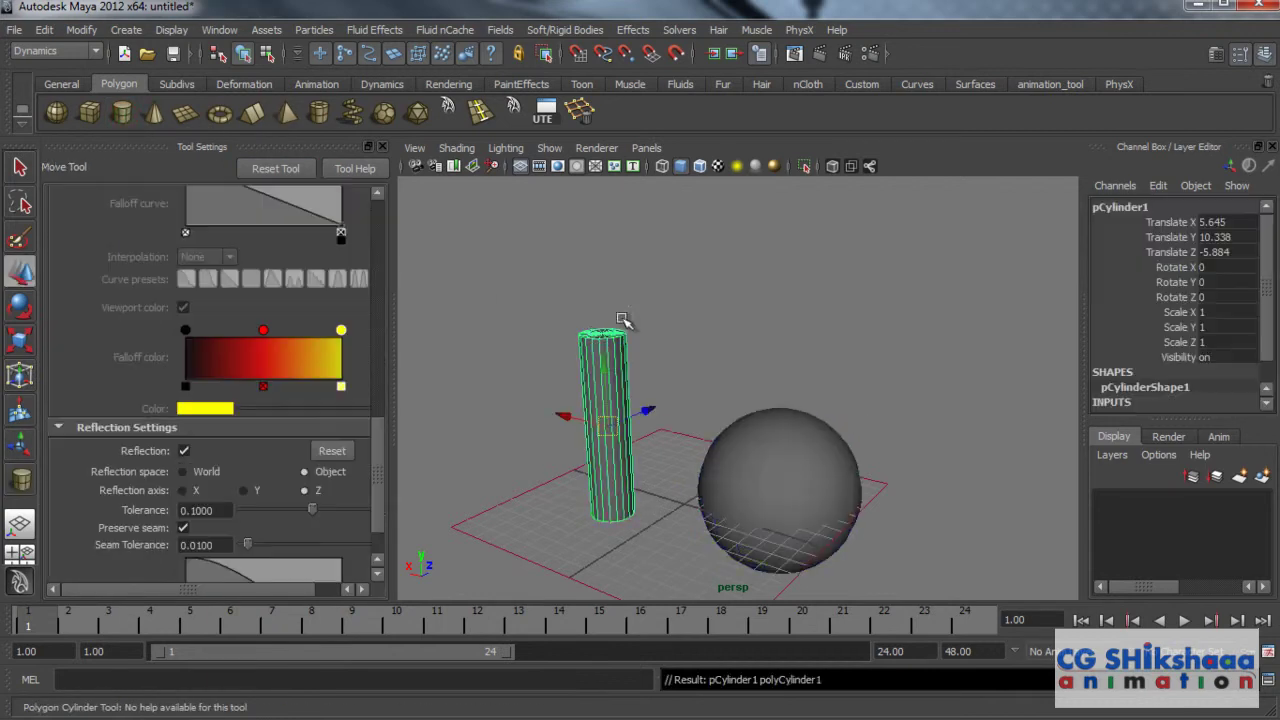
alt+drag(634, 401, 645, 418)
alt+right_drag(645, 419, 664, 413)
click(692, 387)
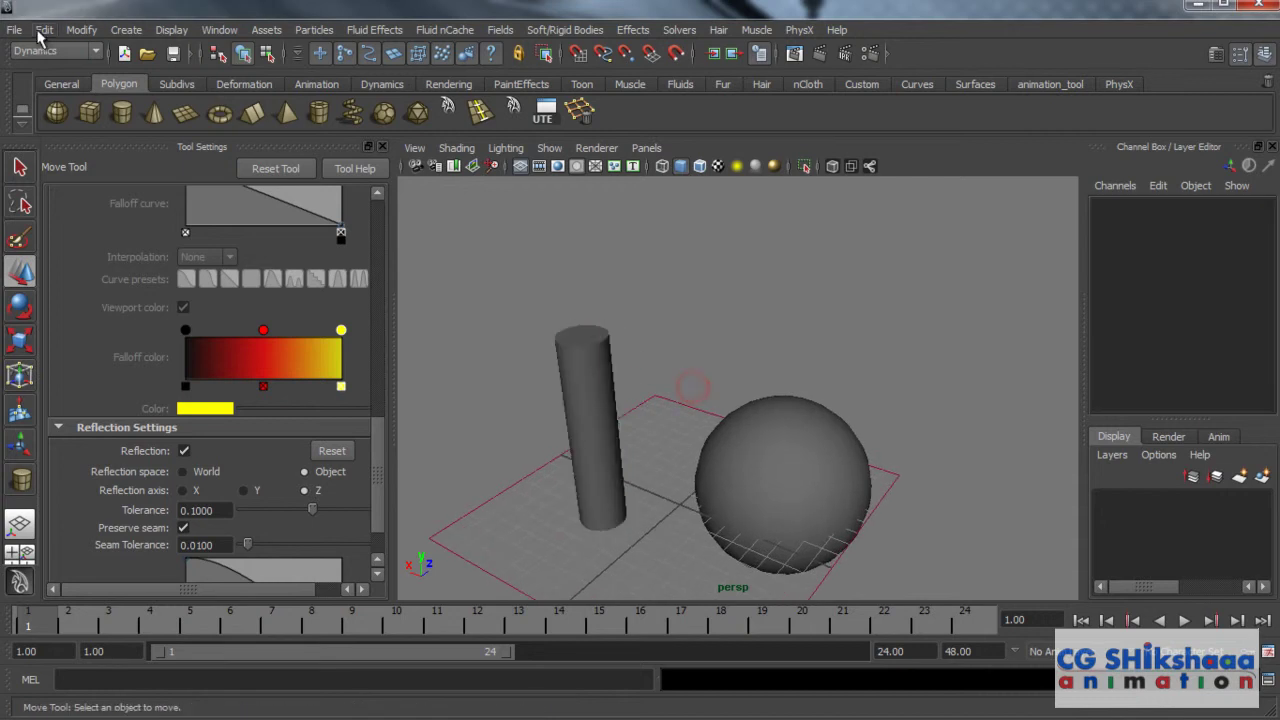
Snap the new cylinder's top cap onto the upper surface of the sphere with the Snap Together Tool
click(81, 29)
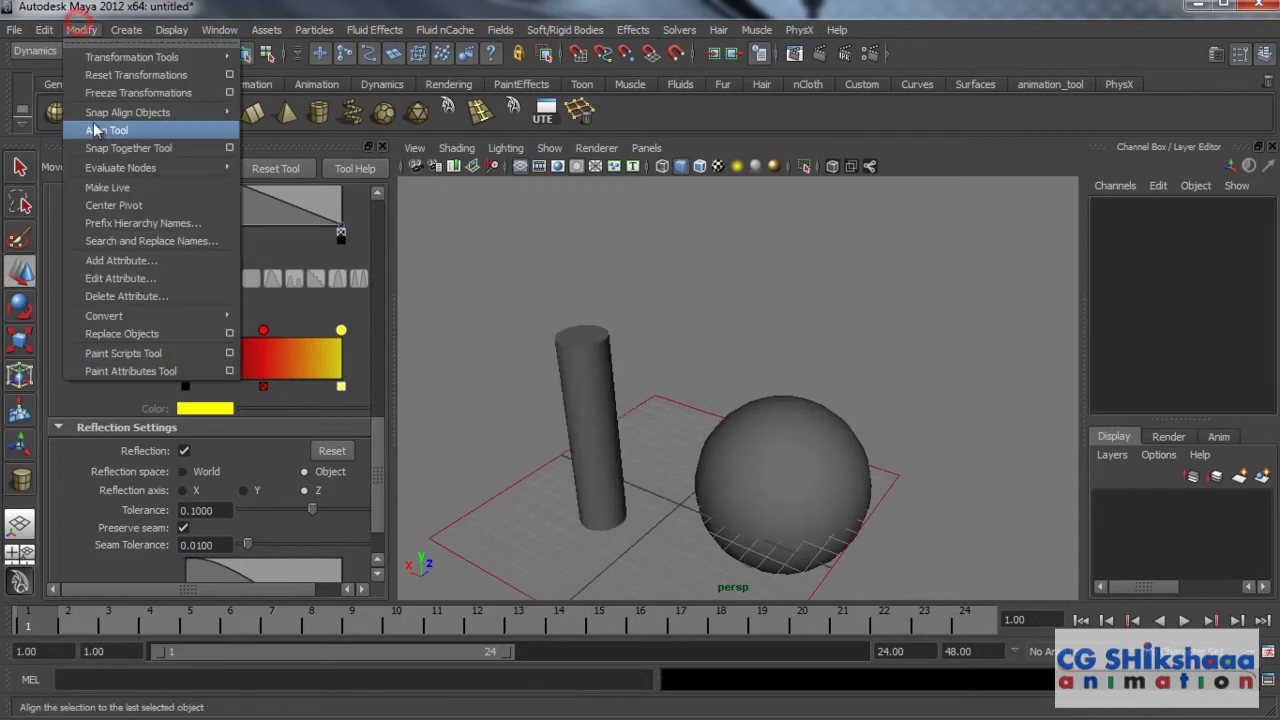
click(139, 150)
click(768, 430)
mouse_move(806, 493)
alt+mouse_down()
mouse_move(759, 495)
mouse_move(781, 500)
alt+mouse_up()
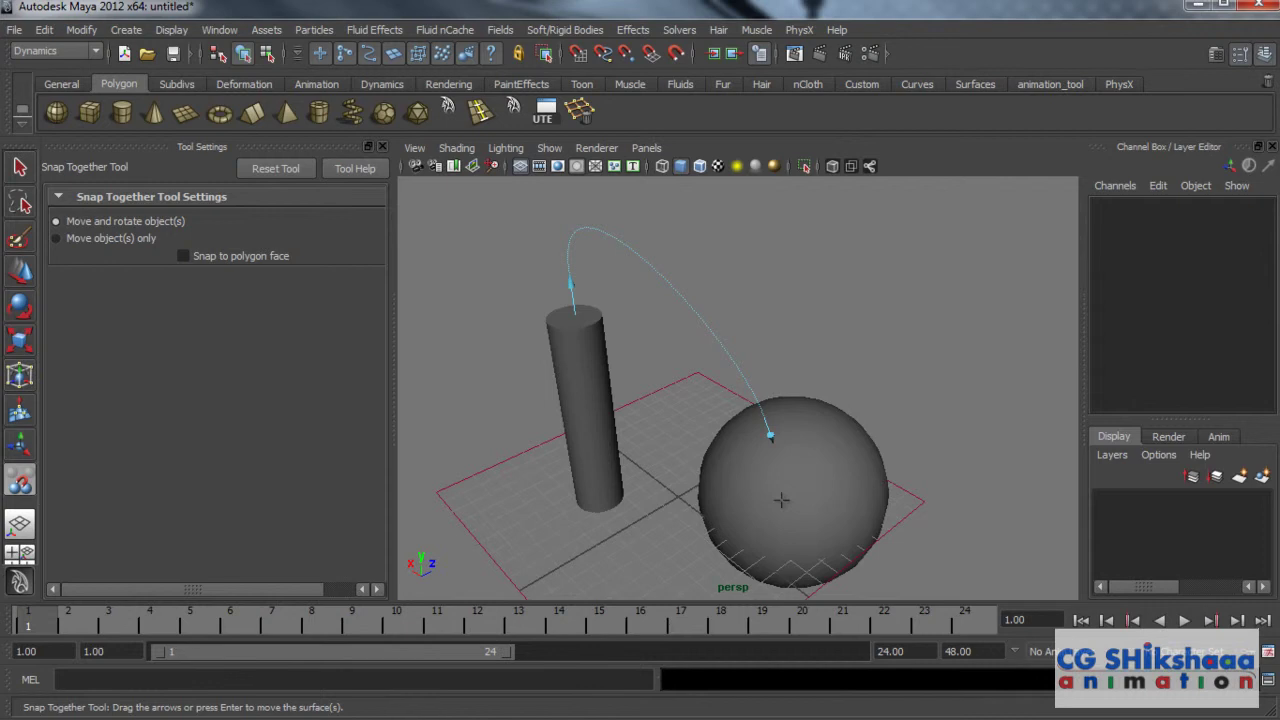
key(Return)
alt+drag(808, 490, 780, 481)
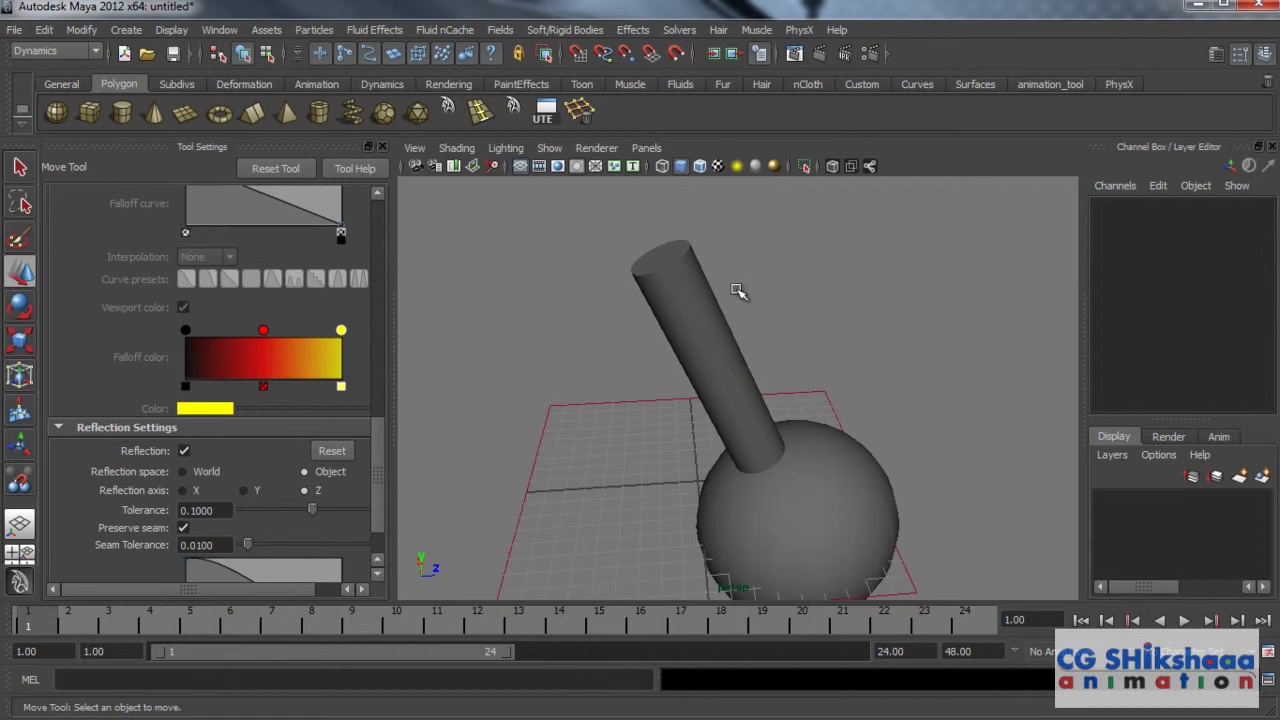
Delete the cylinder and create a polygon cube beside the sphere at about X -8.6, Y 7.0, Z -12.2
click(695, 288)
key(Delete)
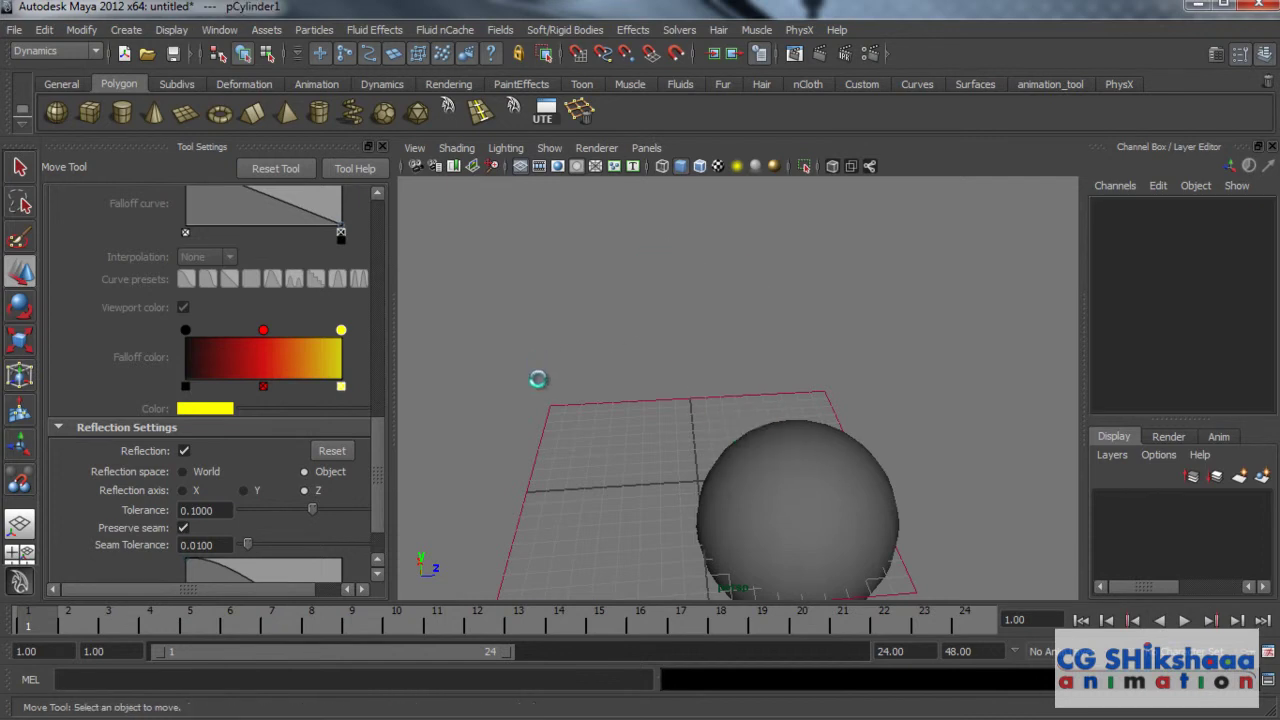
click(97, 118)
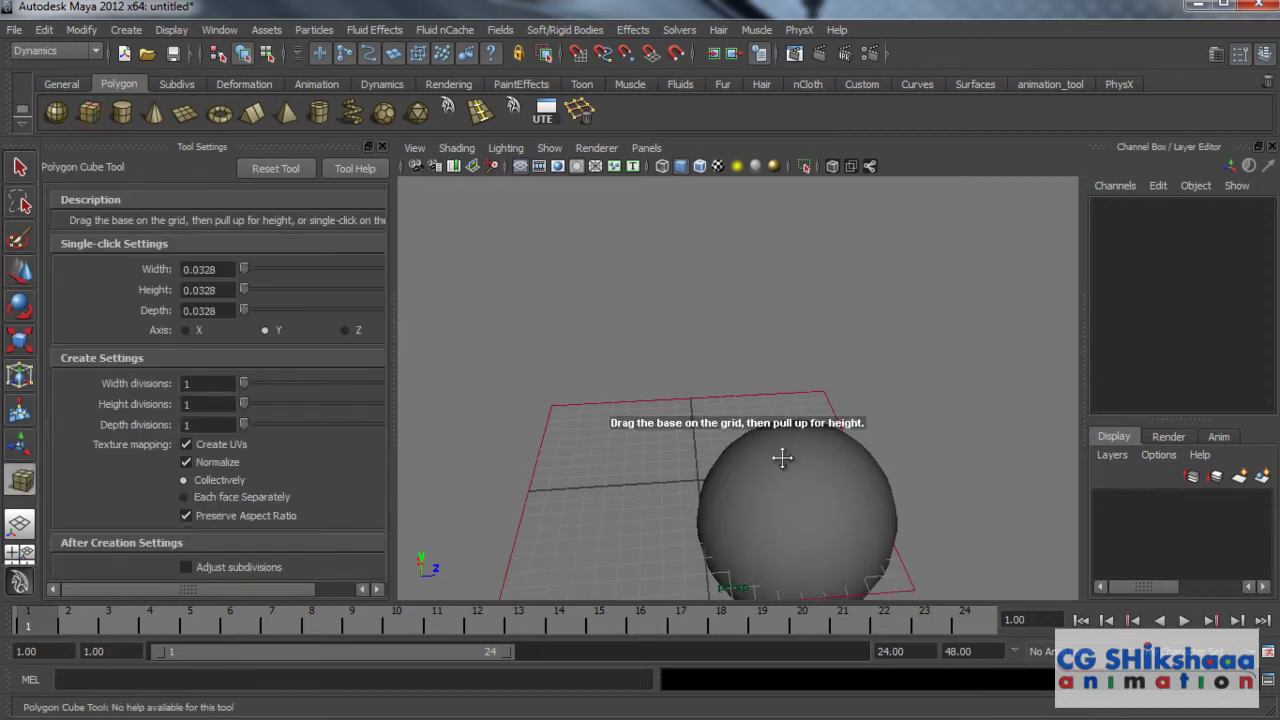
alt+middle_drag(763, 463, 828, 374)
drag(581, 402, 617, 452)
drag(697, 507, 737, 486)
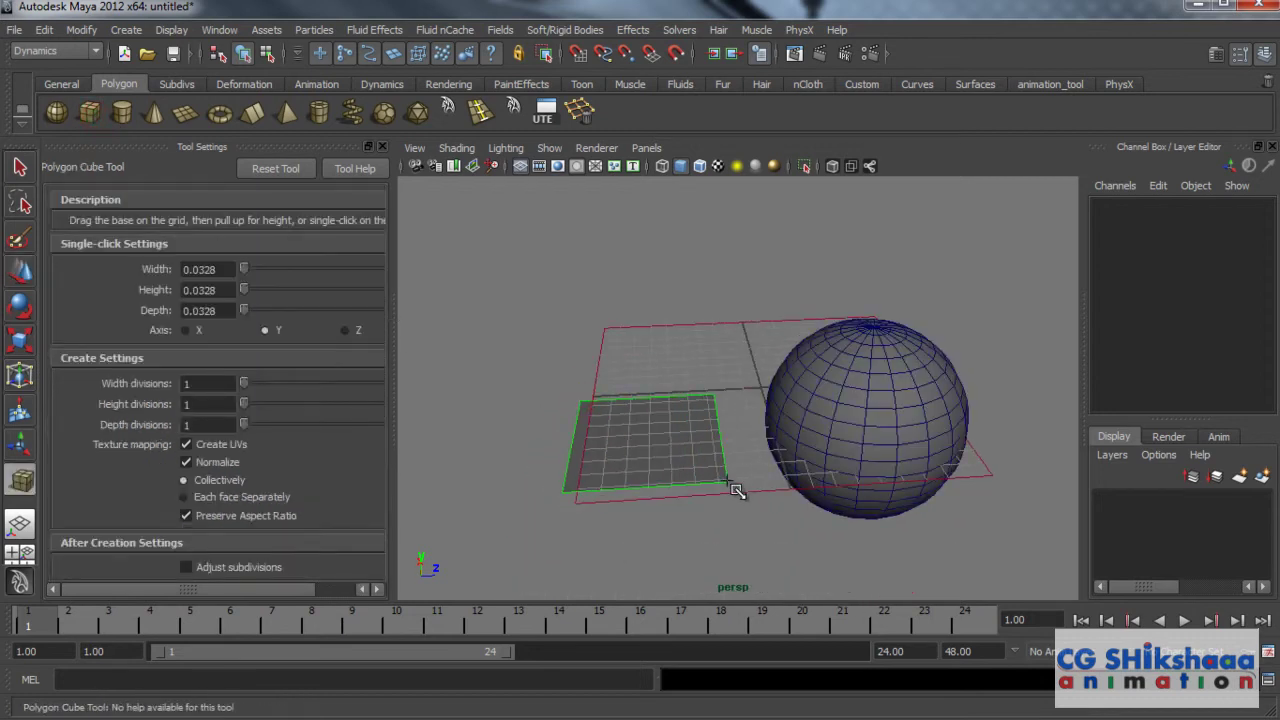
drag(680, 423, 683, 298)
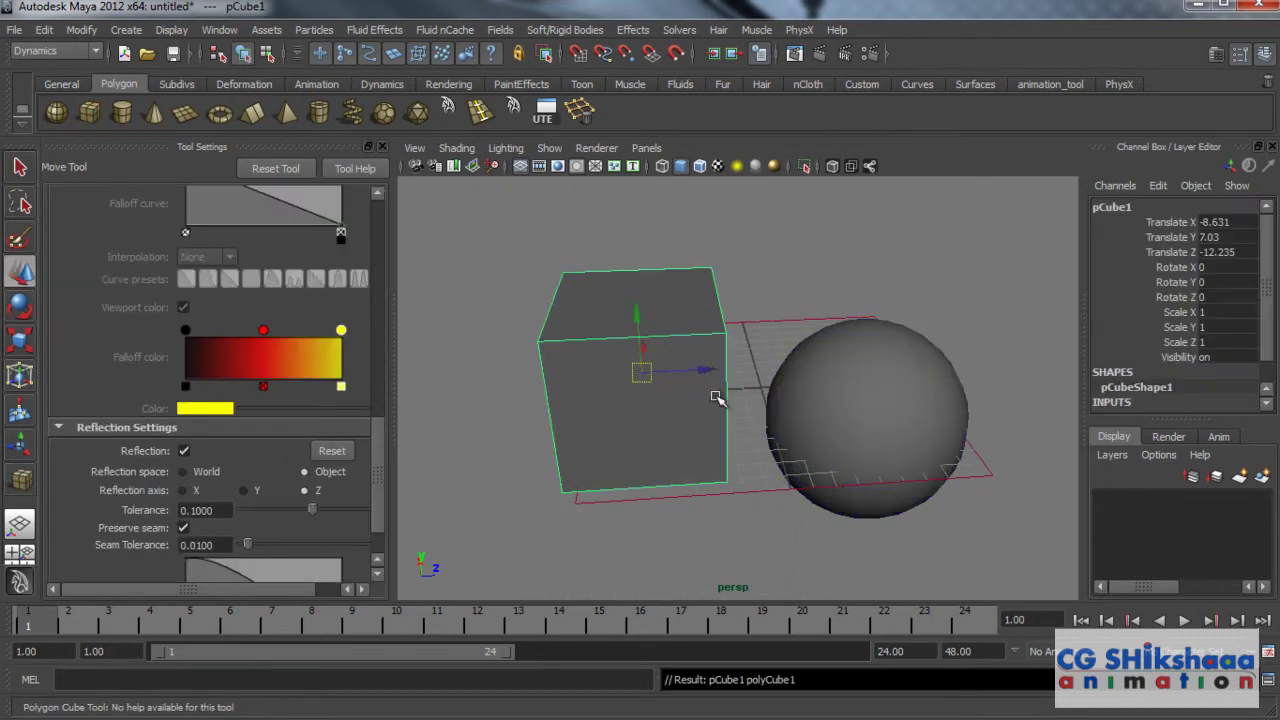
Set the cube's width, height and depth to 15
alt+drag(692, 352, 743, 391)
drag(1266, 304, 1274, 364)
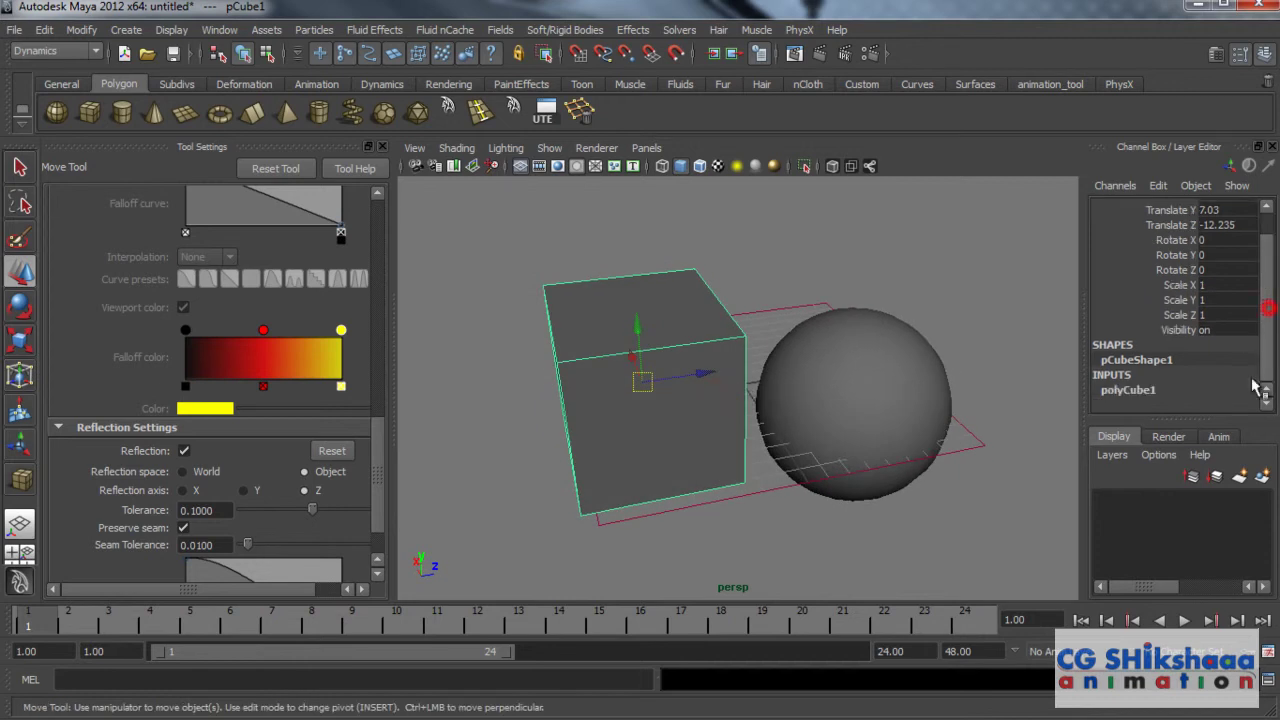
click(1136, 390)
drag(1266, 295, 1245, 341)
text(156)
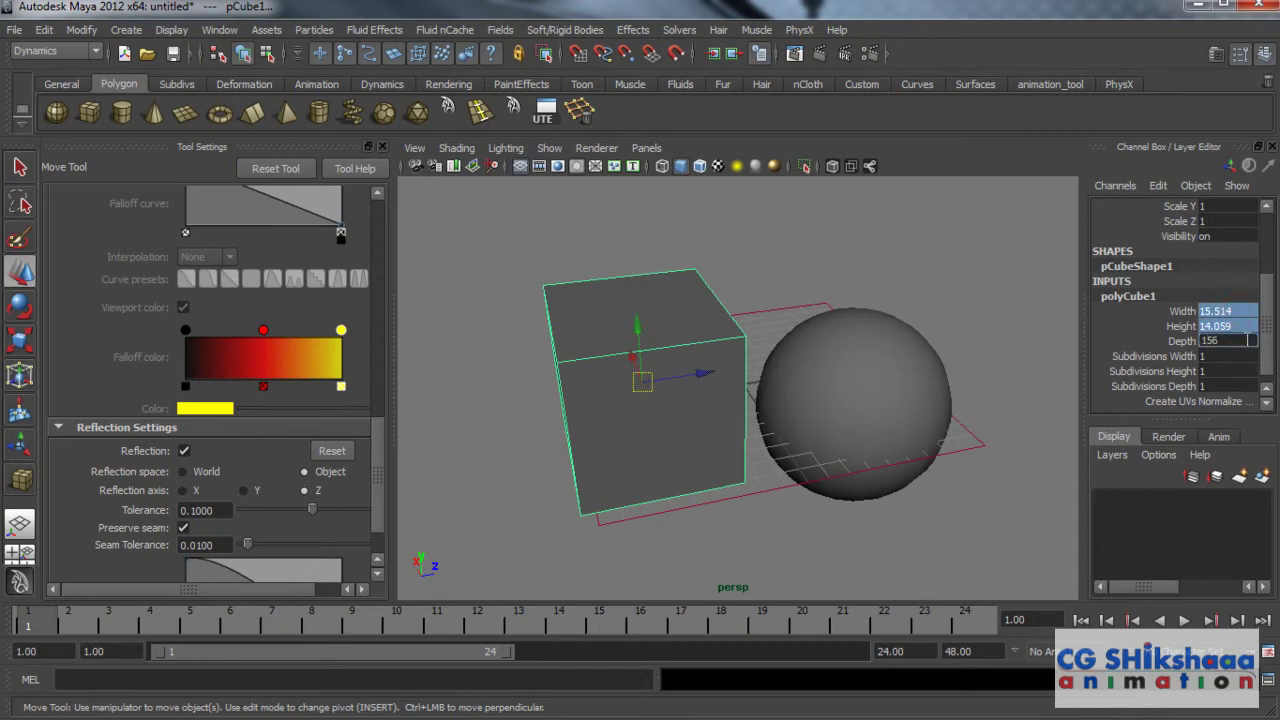
key(Return)
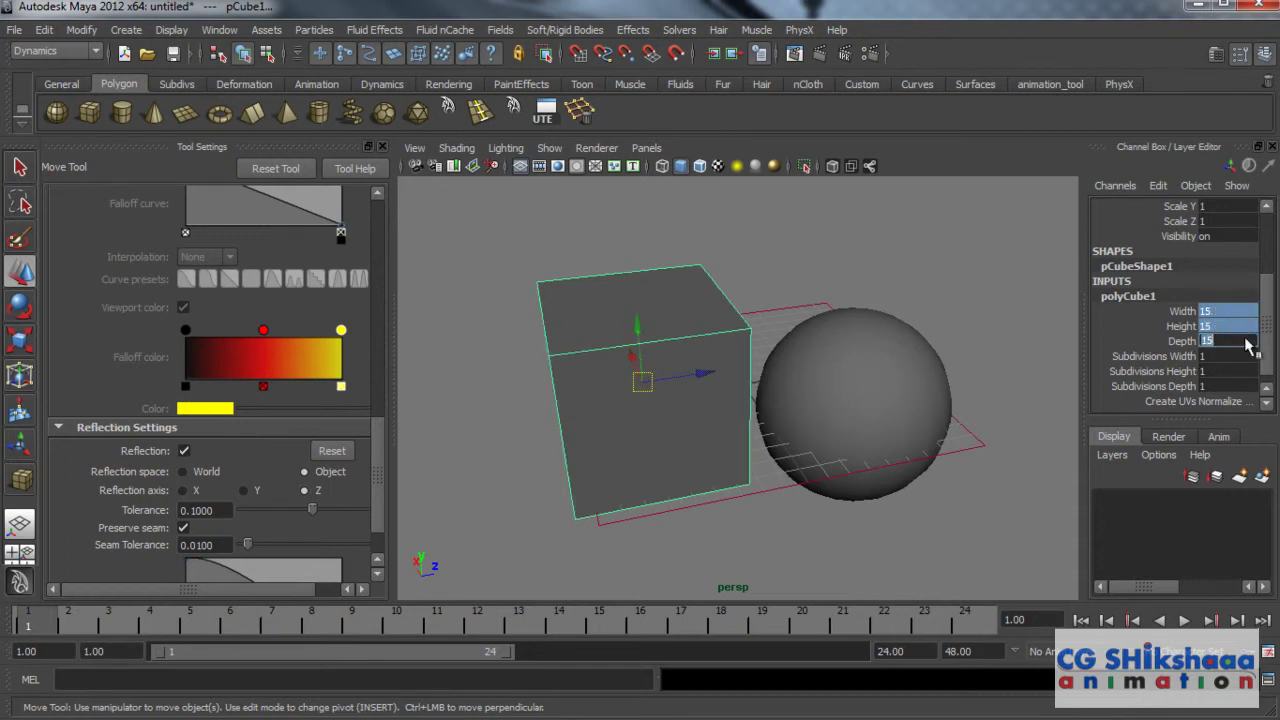
Select the sphere and activate the Align Tool
alt+drag(600, 349, 868, 378)
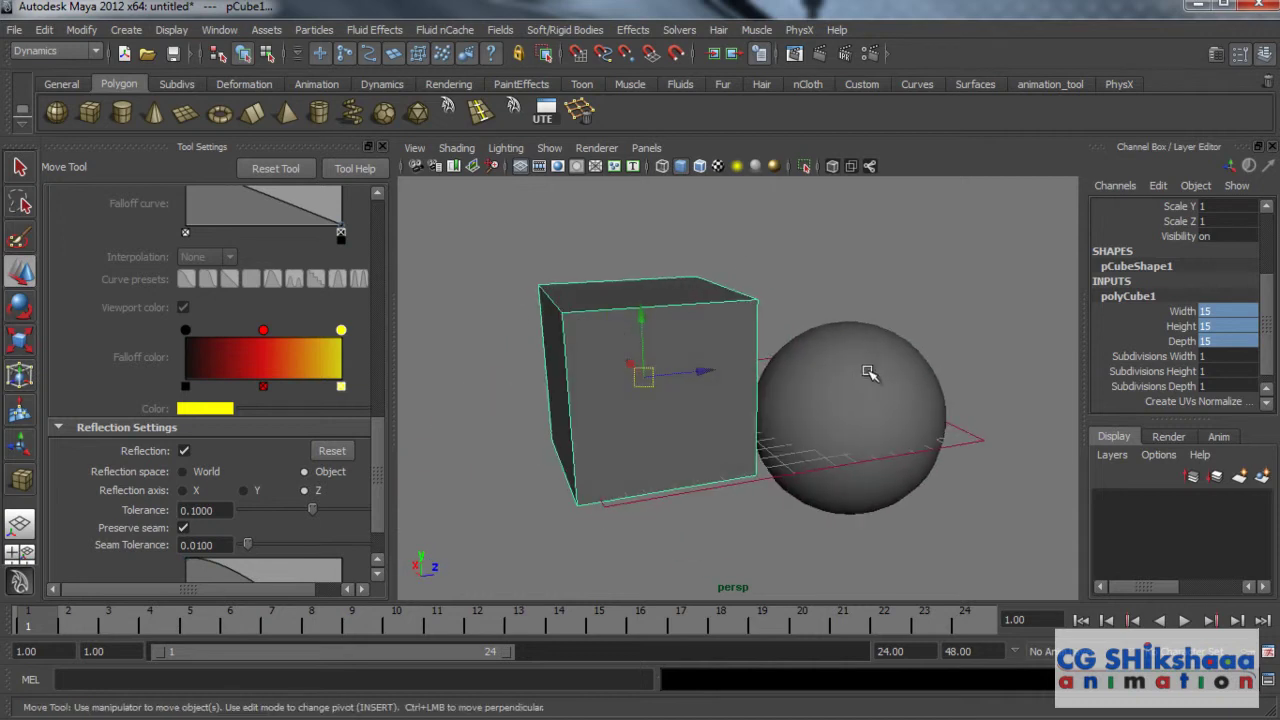
click(868, 378)
mouse_move(930, 452)
alt+mouse_down()
mouse_move(900, 452)
mouse_move(930, 453)
alt+mouse_up()
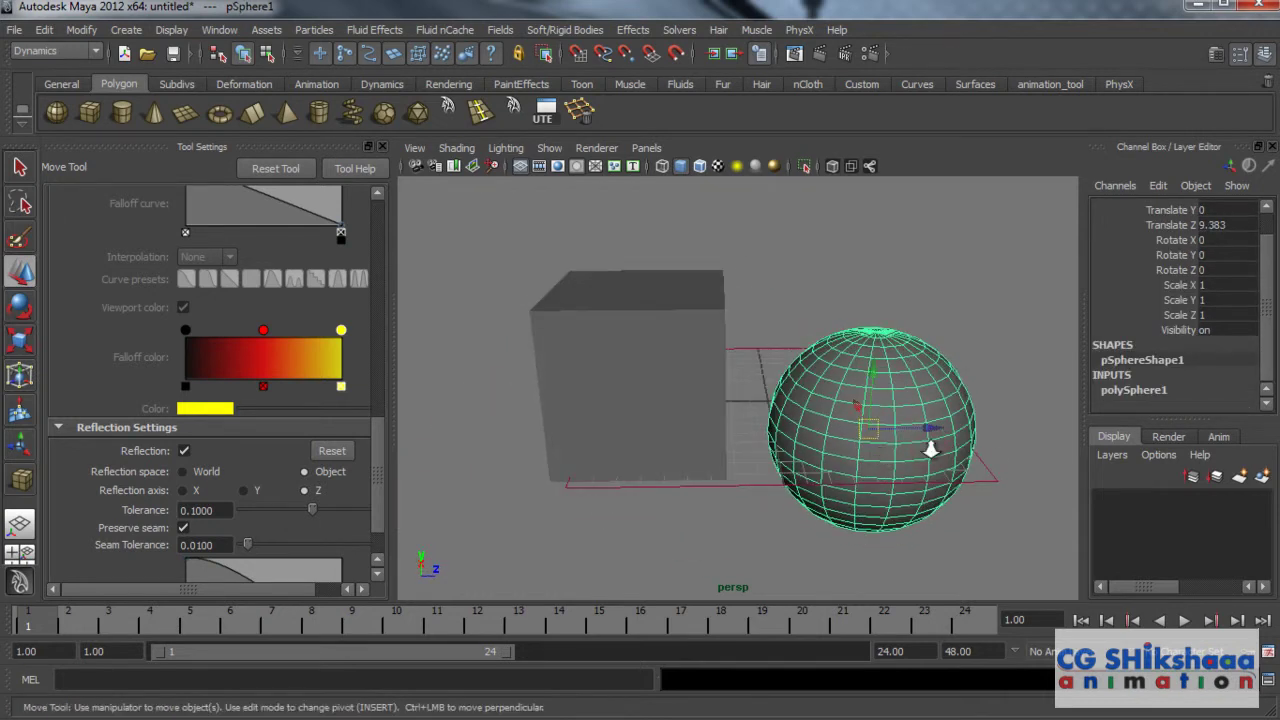
alt+right_drag(930, 452, 826, 428)
alt+drag(826, 428, 846, 448)
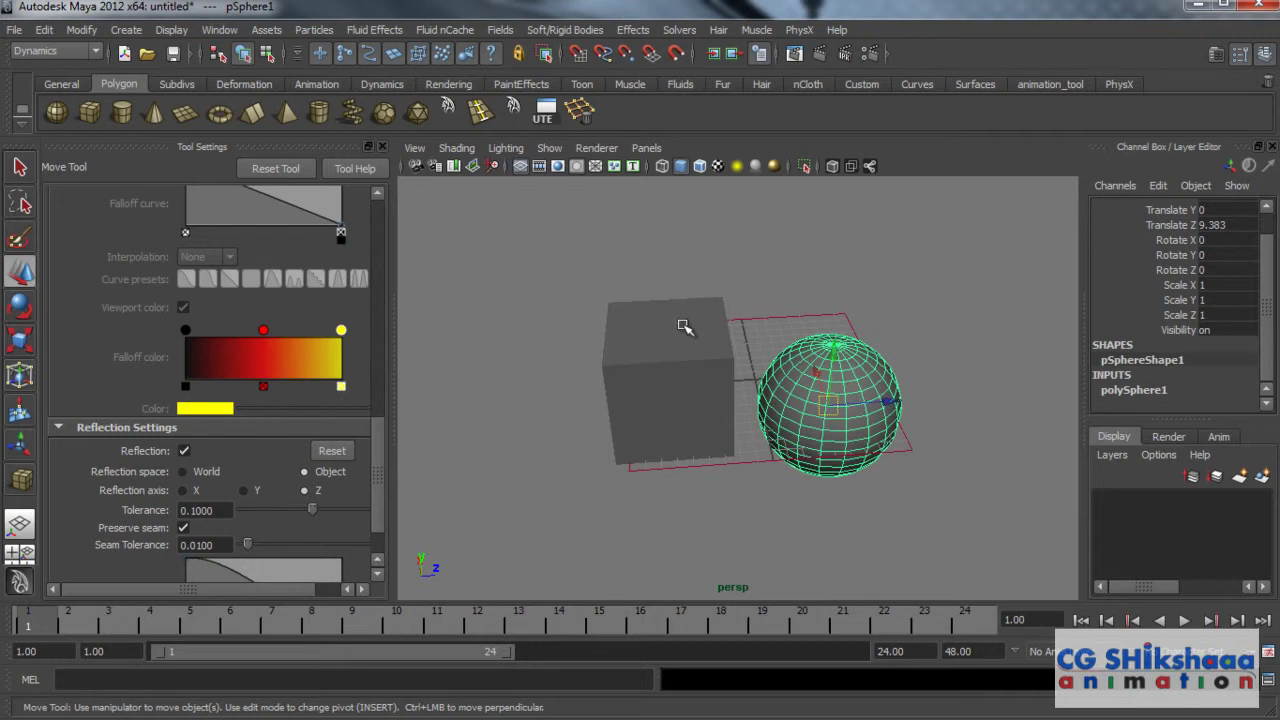
alt+right_drag(663, 349, 686, 354)
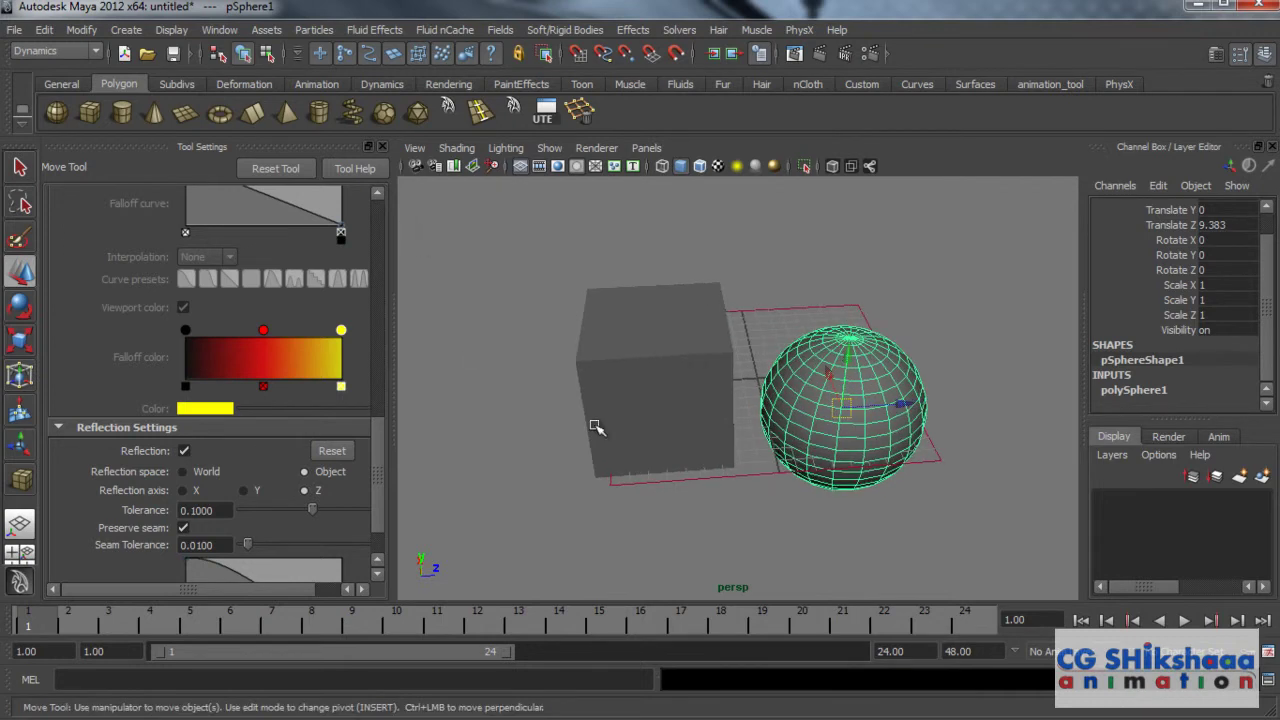
click(82, 31)
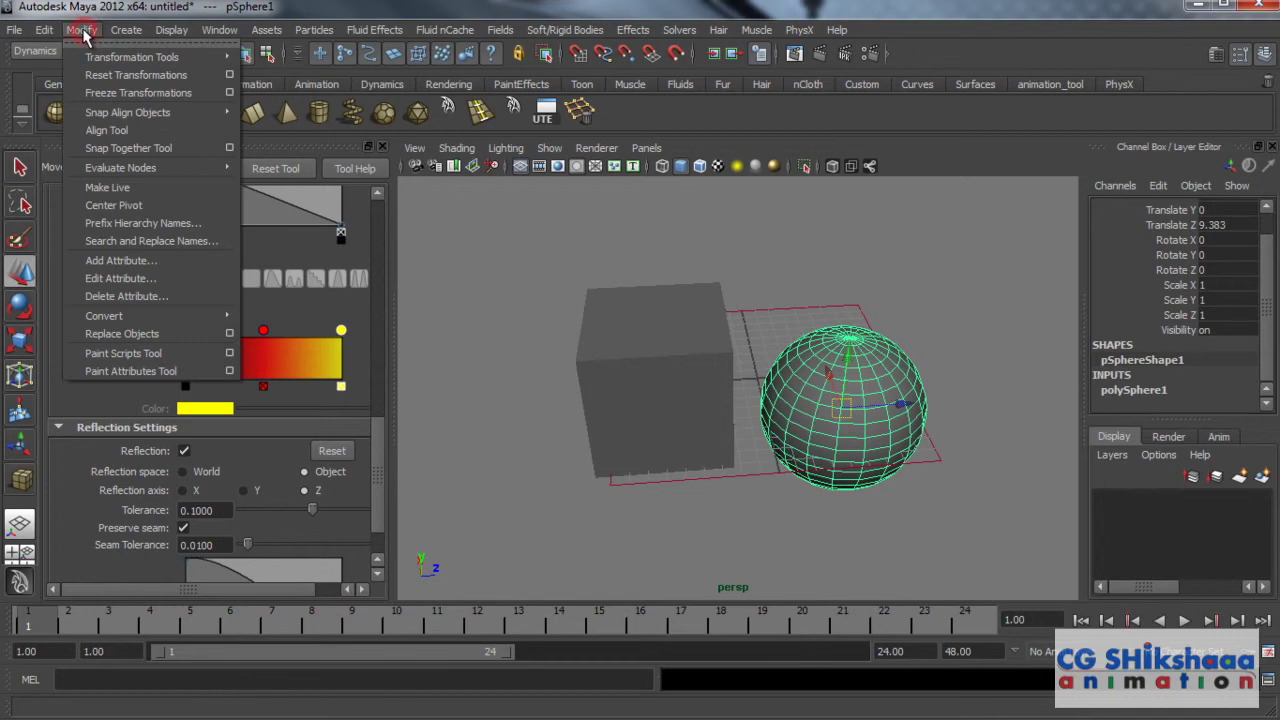
click(123, 134)
Select the cube for alignment and add the sphere last as the alignment target
alt+drag(706, 510, 669, 344)
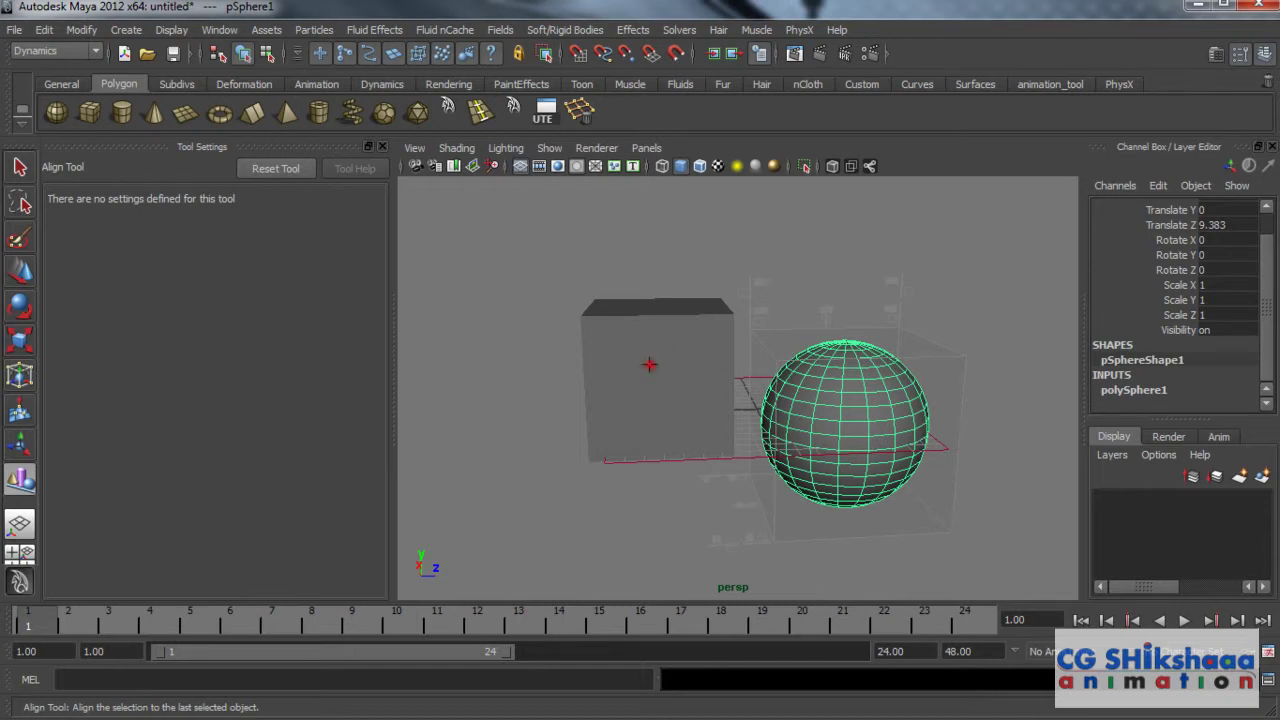
click(649, 364)
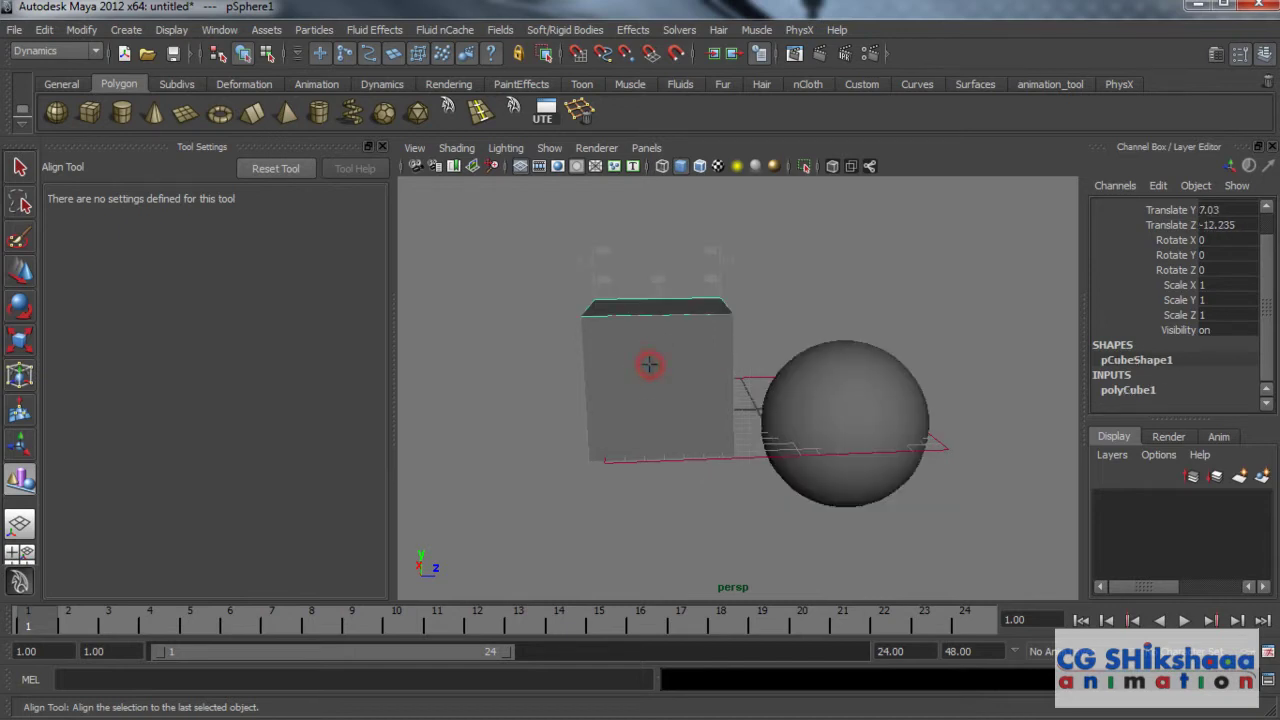
shift+click(850, 395)
alt+drag(880, 404, 843, 401)
mouse_move(836, 289)
alt+middle_down()
mouse_move(860, 292)
mouse_move(847, 298)
alt+middle_up()
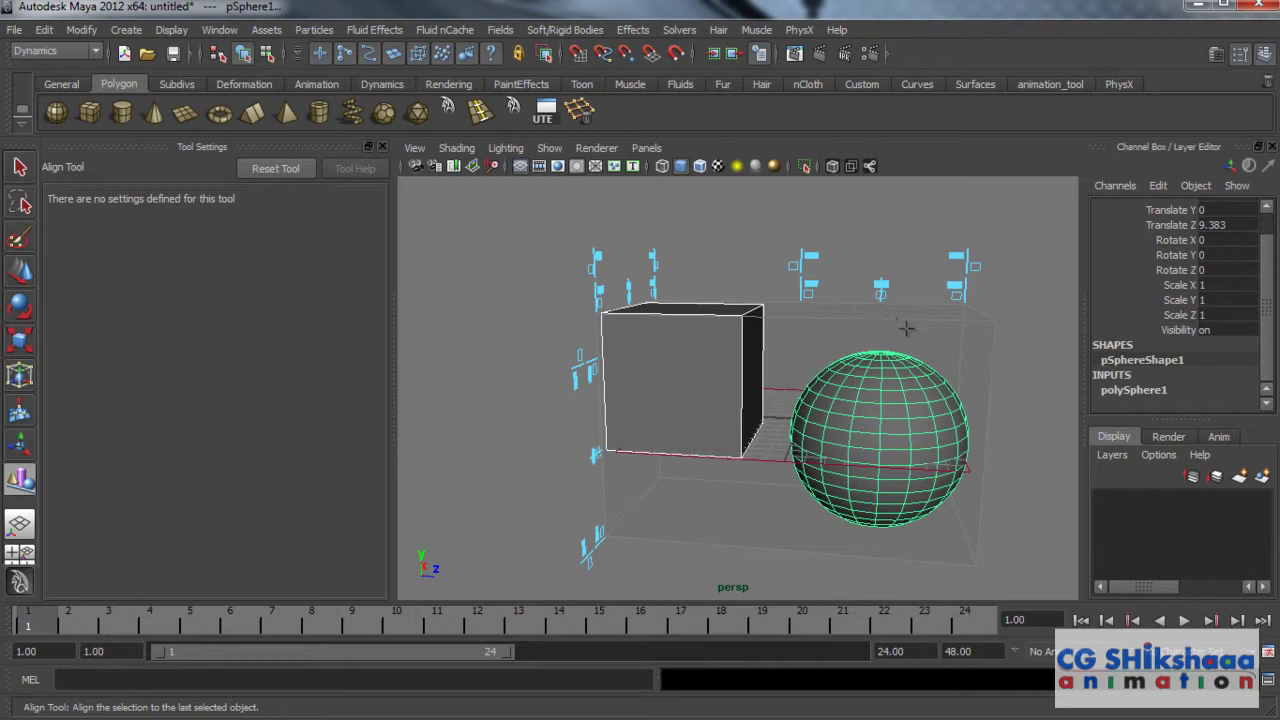
Align the cube's centre with the sphere's centre along the Z and X axes
click(879, 289)
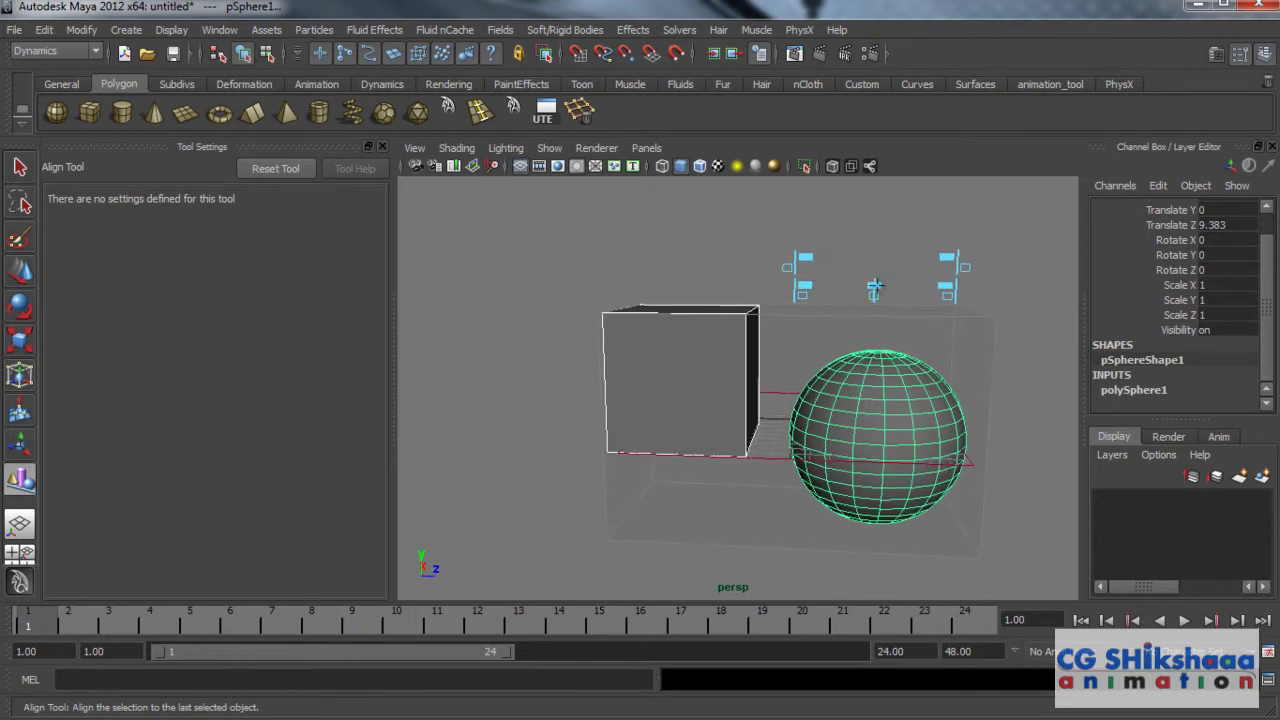
click(874, 289)
alt+drag(822, 294, 1048, 298)
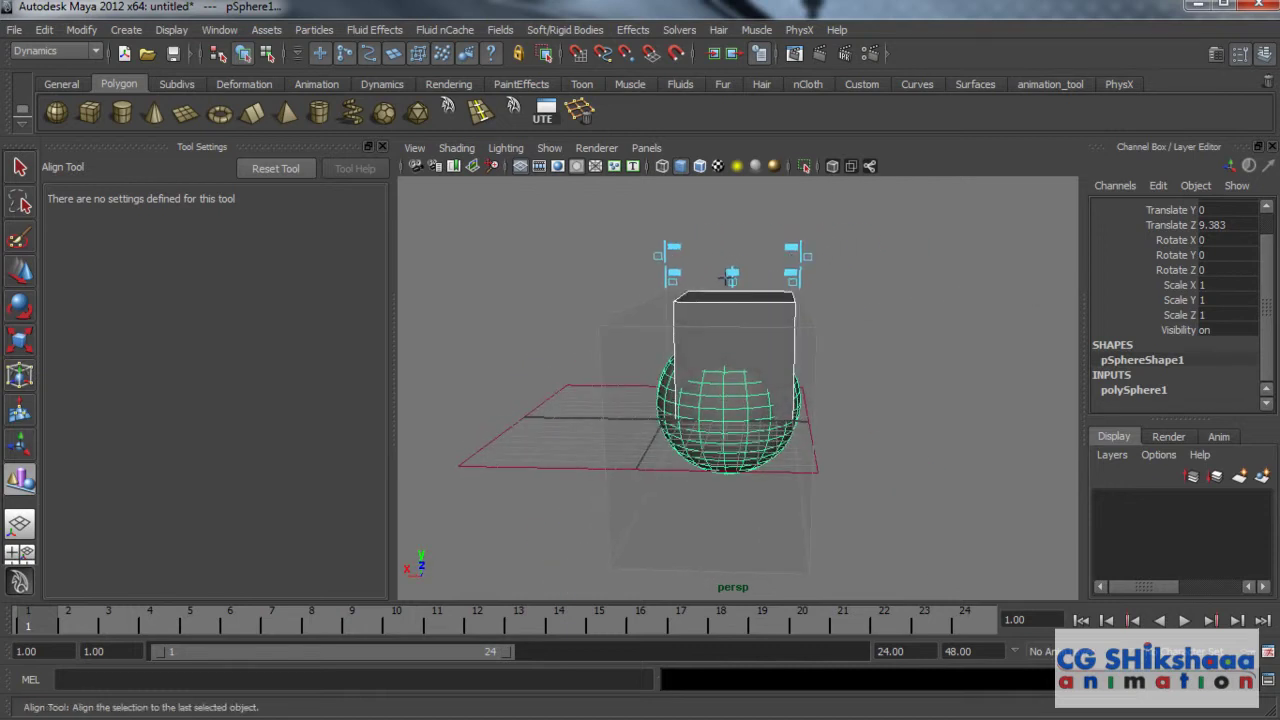
click(732, 274)
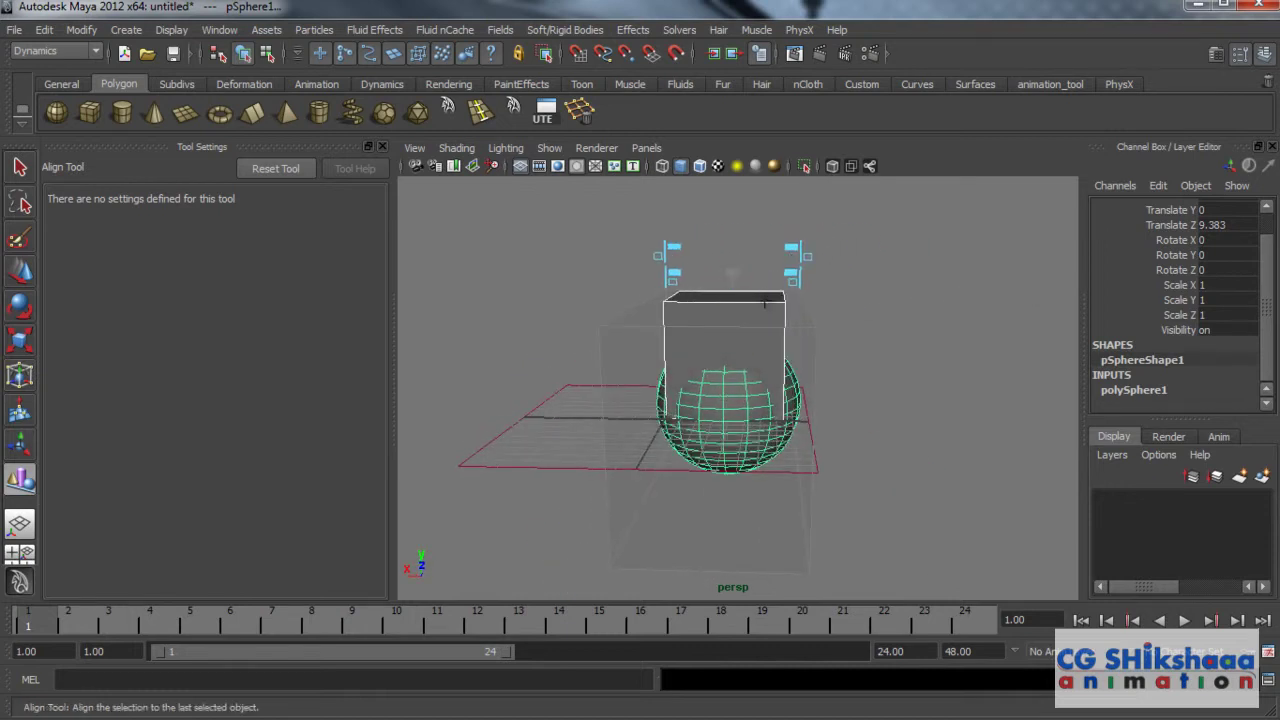
Align the cube's centre vertically with the sphere's centre, and return to the Move Tool with nothing selected
alt+drag(671, 357, 897, 329)
alt+drag(750, 371, 931, 396)
alt+drag(792, 295, 920, 286)
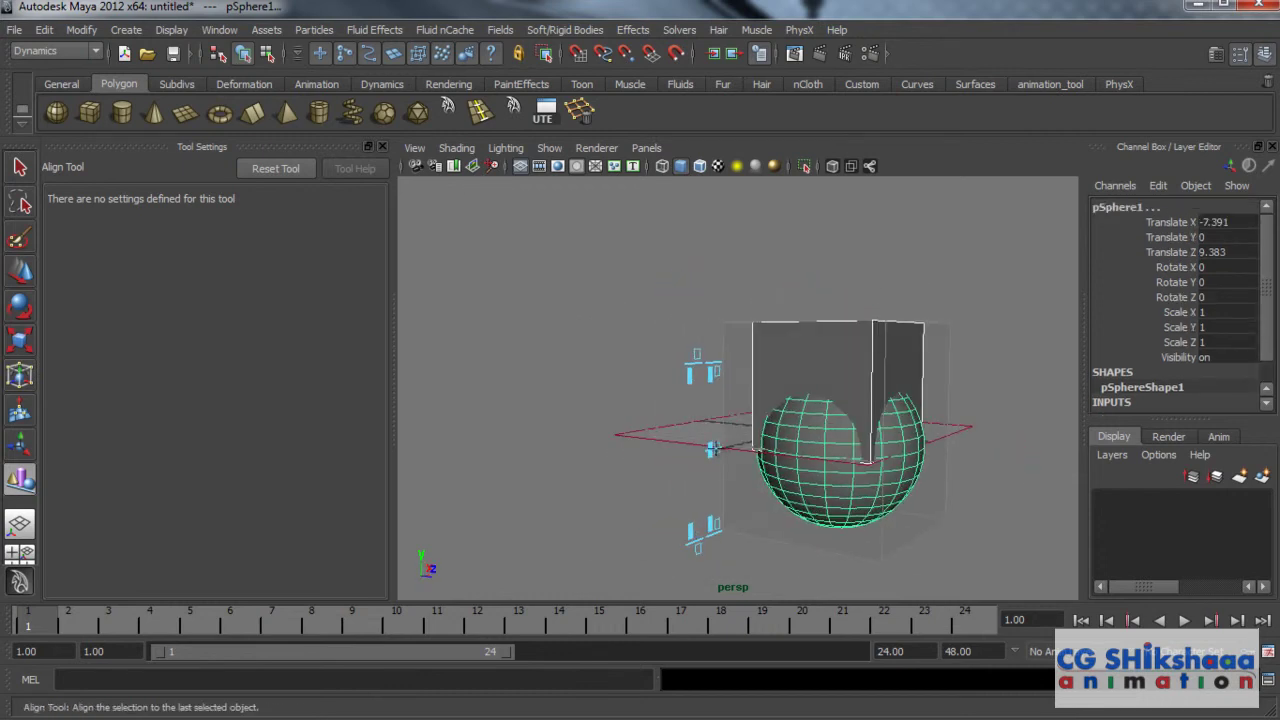
click(713, 449)
alt+drag(713, 449, 765, 478)
key(w)
click(1023, 452)
alt+drag(920, 467, 823, 404)
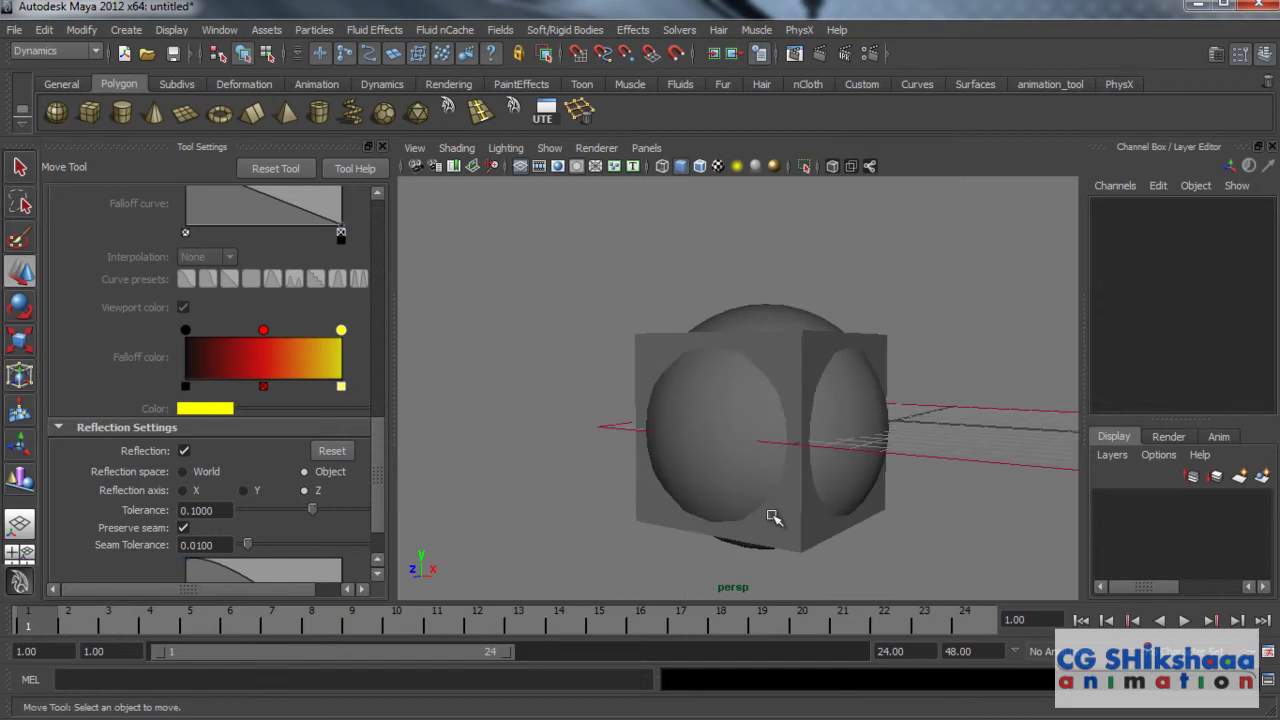